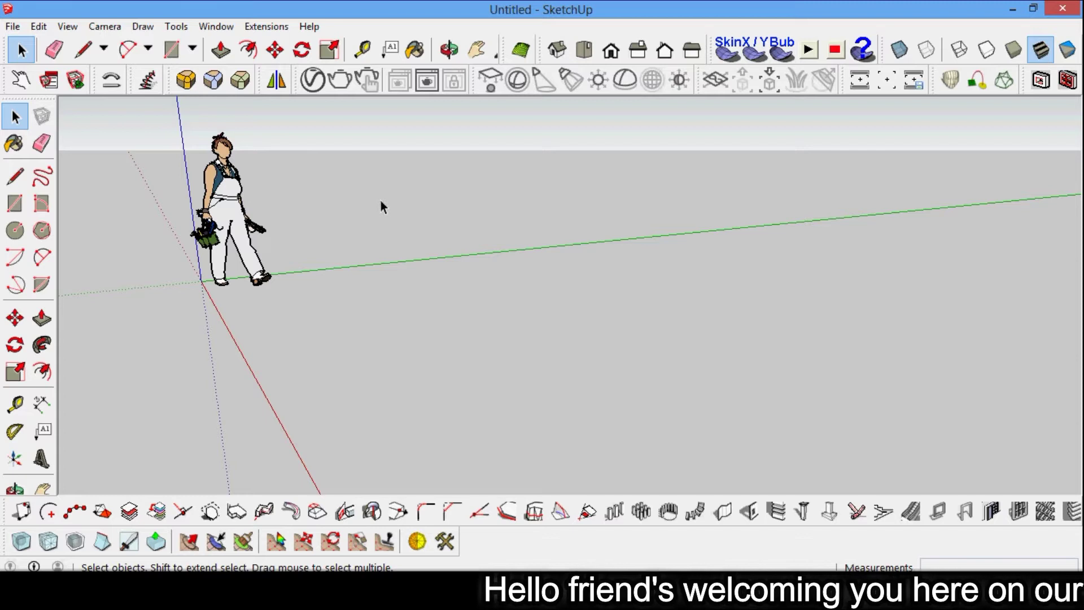
Tilt the view down so the horizon sits lower and the axes look straighter.
{"action": "left_click", "coordinate": [450, 49]}
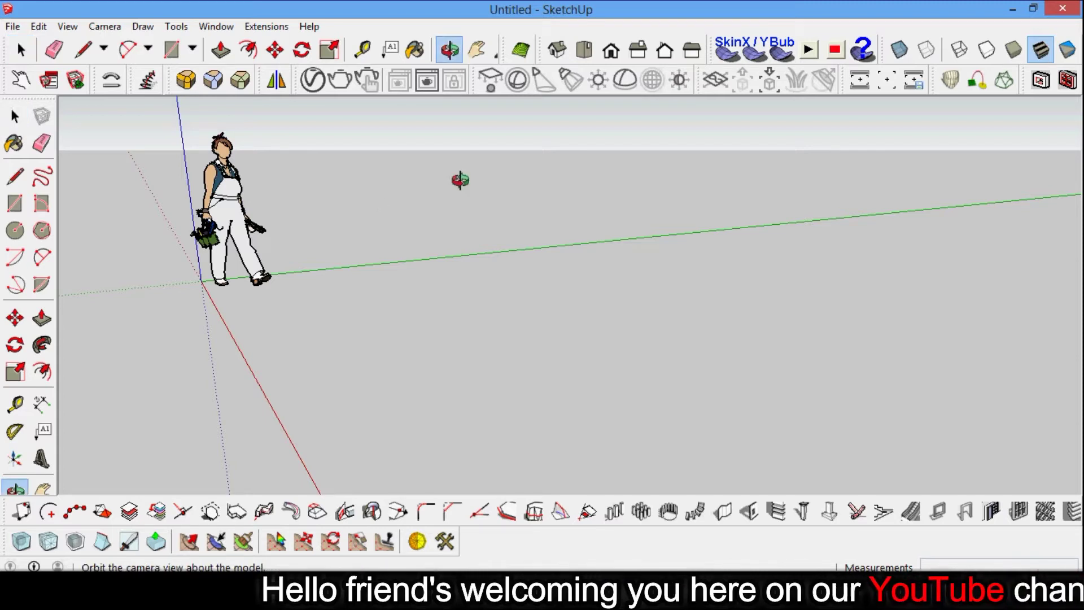
{"action": "mouse_move", "coordinate": [467, 252]}
{"action": "left_mouse_down"}
{"action": "mouse_move", "coordinate": [459, 221]}
{"action": "mouse_move", "coordinate": [452, 232]}
{"action": "left_mouse_up"}
{"action": "key", "text": "space"}
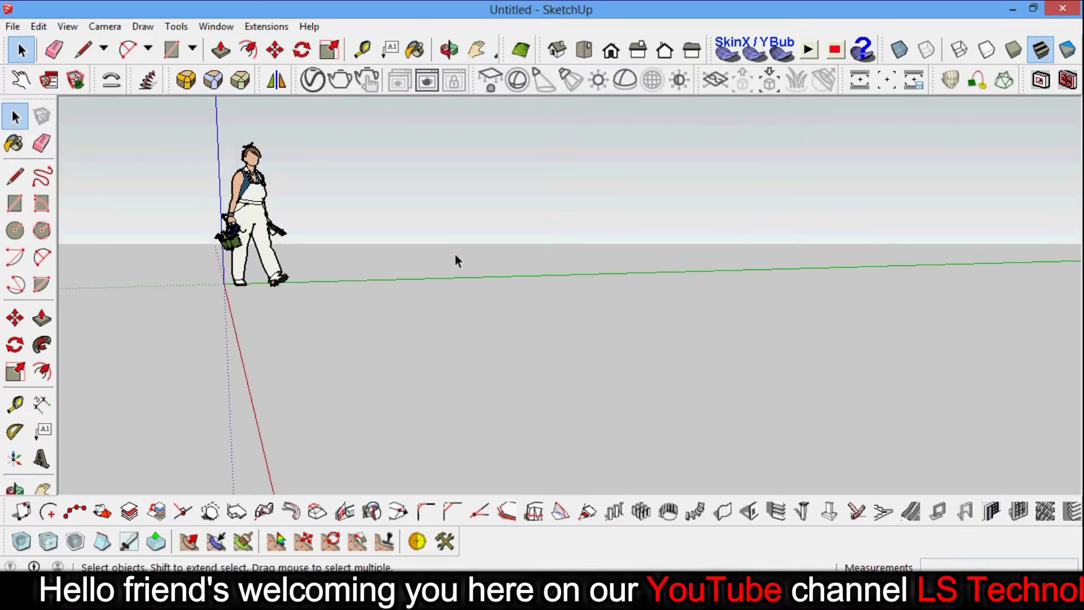
Draw a 6.5' by 2' rectangle on the ground beside the standing figure.
{"action": "left_click", "coordinate": [14, 203]}
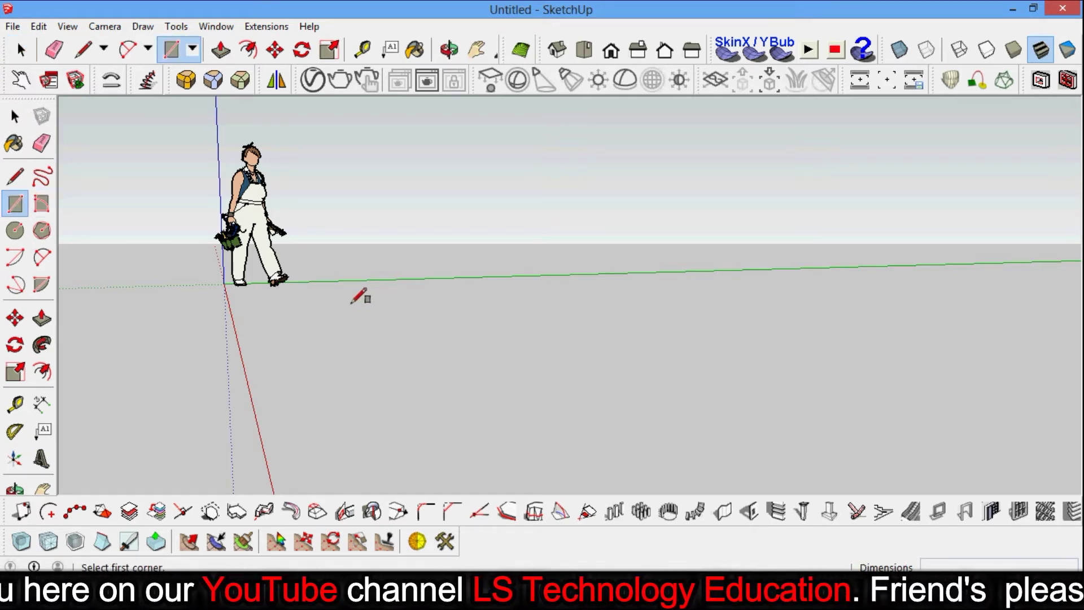
{"action": "left_click", "coordinate": [347, 299]}
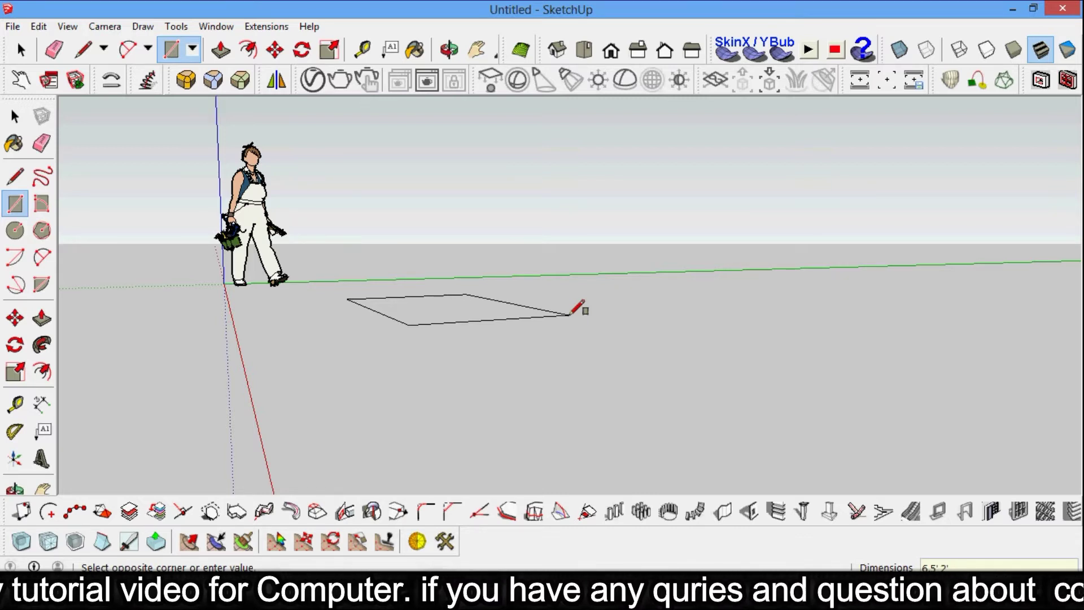
{"action": "key", "text": "Return"}
{"action": "scroll", "coordinate": [475, 334], "scroll_direction": "up", "scroll_amount": 3}
{"action": "scroll", "coordinate": [359, 305], "scroll_direction": "up", "scroll_amount": 2}
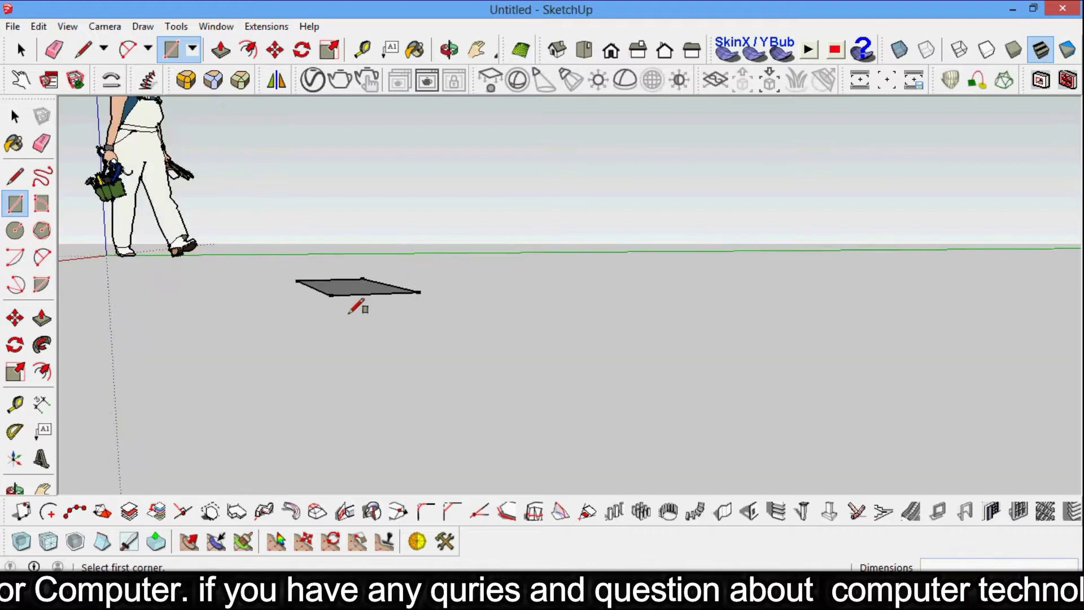
{"action": "scroll", "coordinate": [358, 305], "scroll_direction": "up", "scroll_amount": 2}
Orbit to inspect the rectangle from above and then from a lower, closer angle.
{"action": "left_click", "coordinate": [448, 51]}
{"action": "mouse_move", "coordinate": [428, 245]}
{"action": "left_mouse_down"}
{"action": "mouse_move", "coordinate": [484, 314]}
{"action": "mouse_move", "coordinate": [483, 347]}
{"action": "left_mouse_up"}
{"action": "mouse_move", "coordinate": [305, 311]}
{"action": "left_mouse_down"}
{"action": "mouse_move", "coordinate": [429, 334]}
{"action": "mouse_move", "coordinate": [208, 272]}
{"action": "left_mouse_up"}
{"action": "key", "text": "r"}
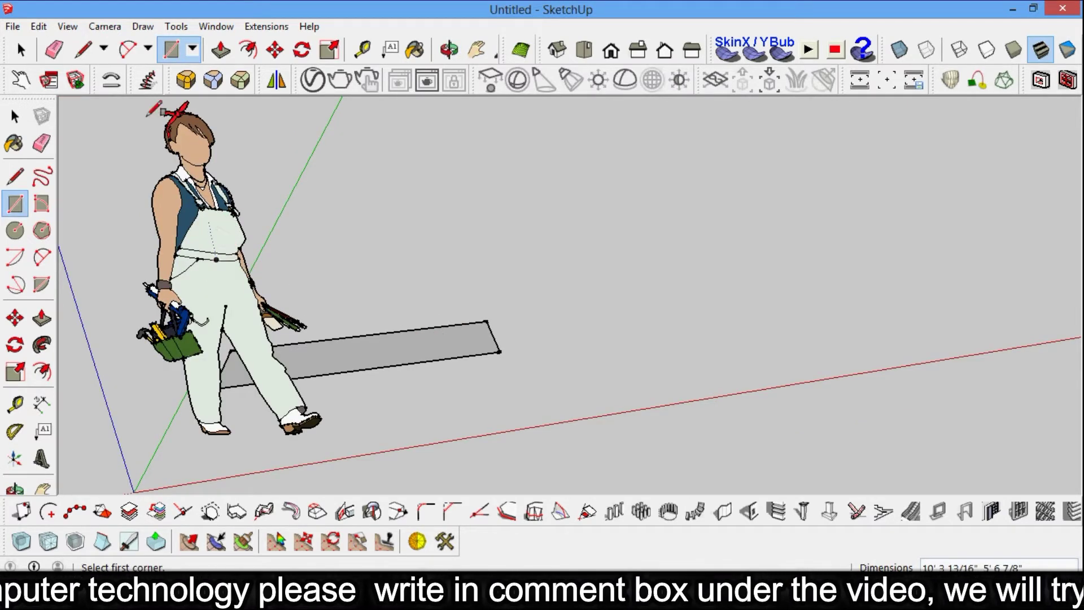
{"action": "key", "text": "space"}
Delete the standing figure and zoom in on the rectangle.
{"action": "left_click", "coordinate": [235, 240]}
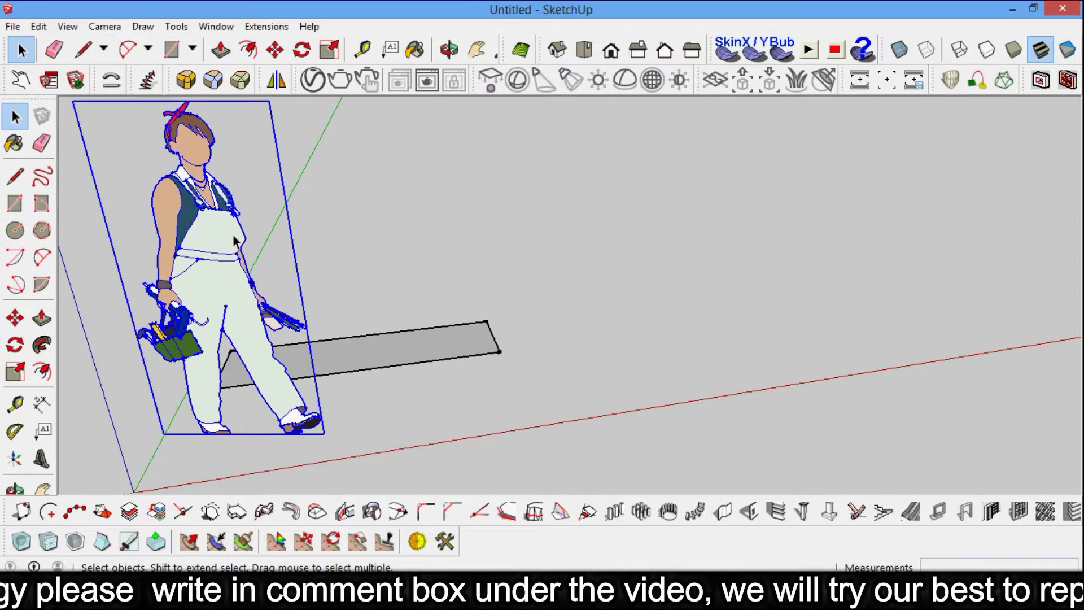
{"action": "key", "text": "Delete"}
{"action": "mouse_move", "coordinate": [233, 237]}
{"action": "middle_mouse_down"}
{"action": "mouse_move", "coordinate": [508, 312]}
{"action": "mouse_move", "coordinate": [339, 354]}
{"action": "middle_mouse_up"}
{"action": "scroll", "coordinate": [339, 354], "scroll_direction": "up", "scroll_amount": 2}
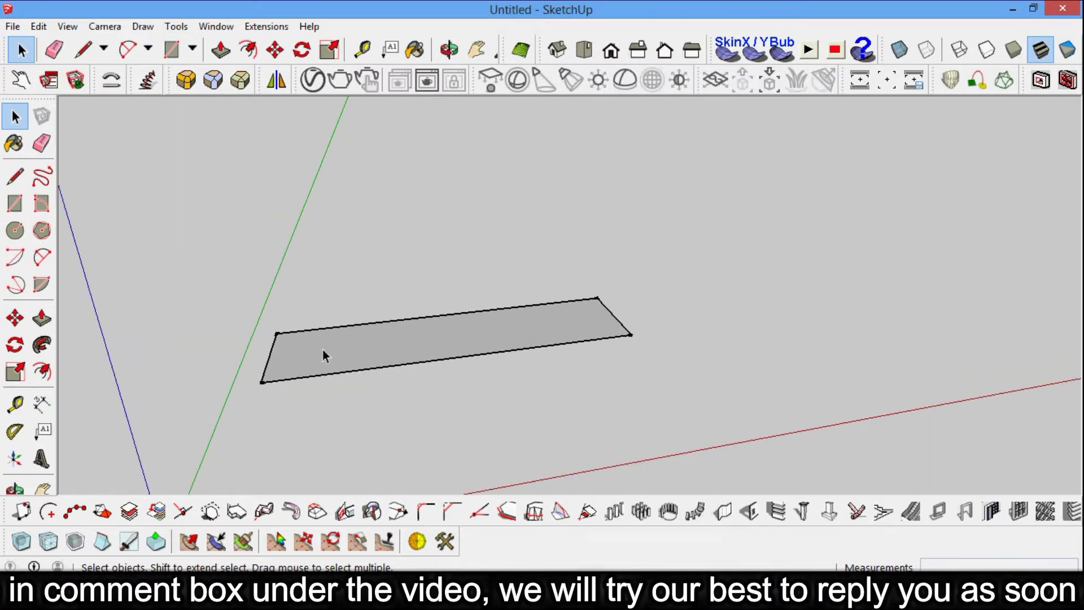
{"action": "scroll", "coordinate": [484, 375], "scroll_direction": "up", "scroll_amount": 1}
{"action": "scroll", "coordinate": [477, 339], "scroll_direction": "up", "scroll_amount": 2}
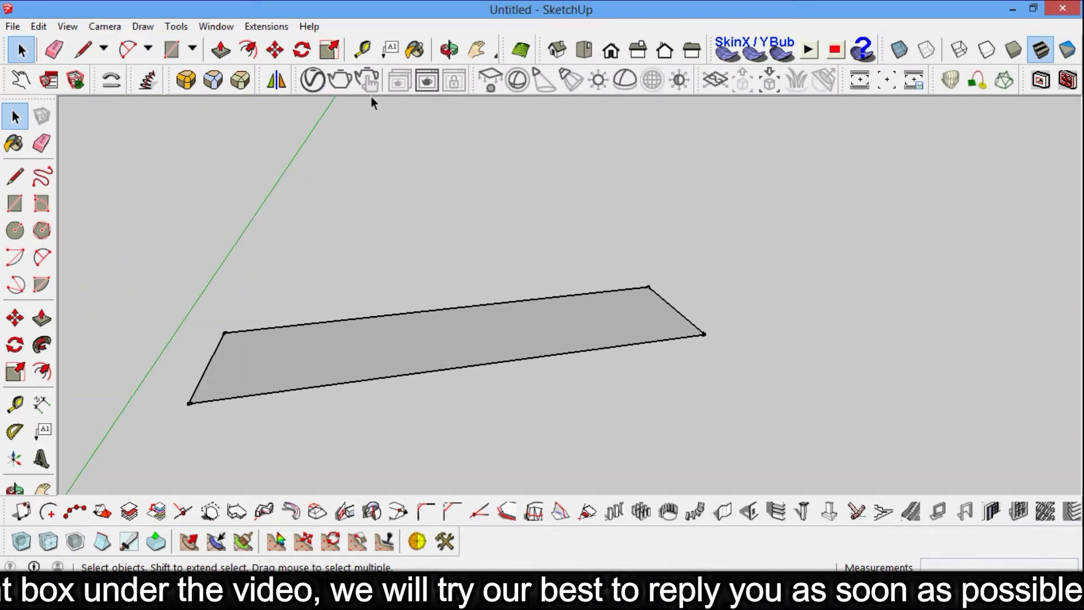
Measure the rectangle with the Tape Measure, confirming 6'6" length and 2' width.
{"action": "left_click", "coordinate": [363, 49]}
{"action": "left_click", "coordinate": [208, 364]}
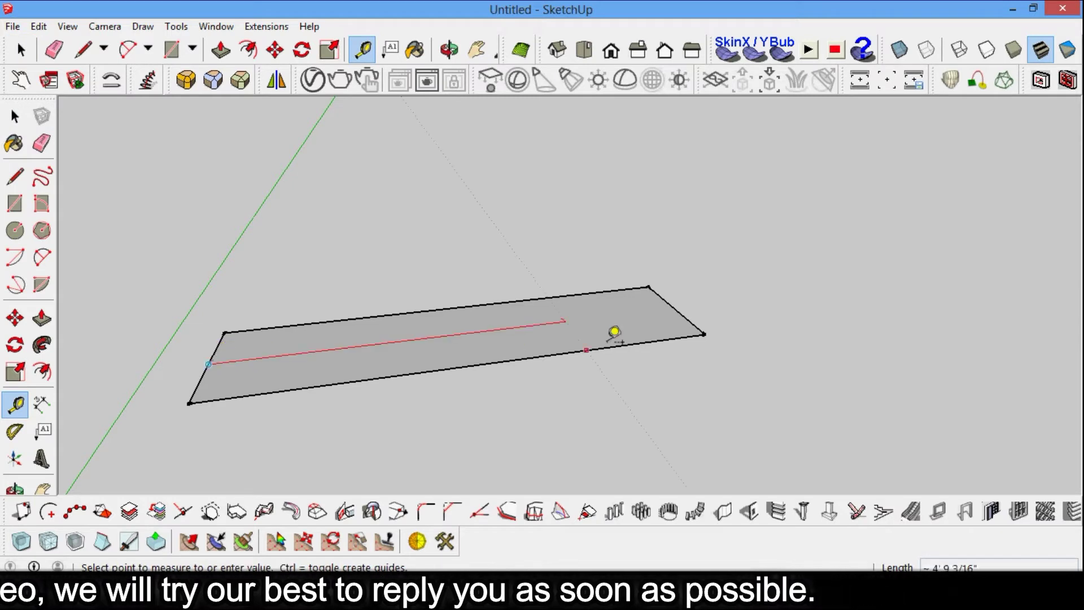
{"action": "left_click", "coordinate": [674, 309]}
{"action": "left_click", "coordinate": [501, 360]}
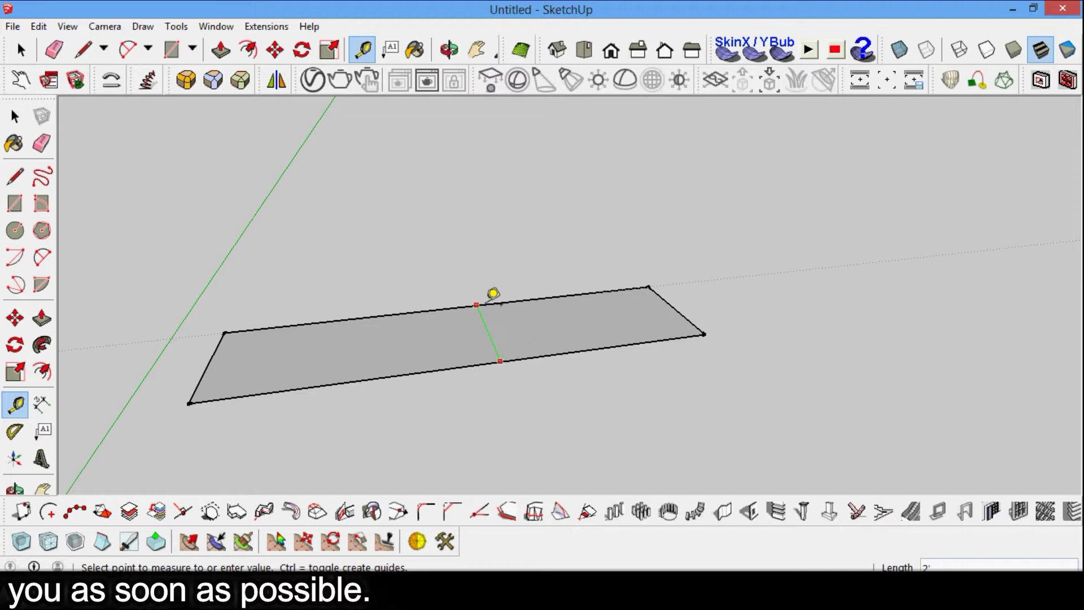
{"action": "left_click", "coordinate": [483, 304]}
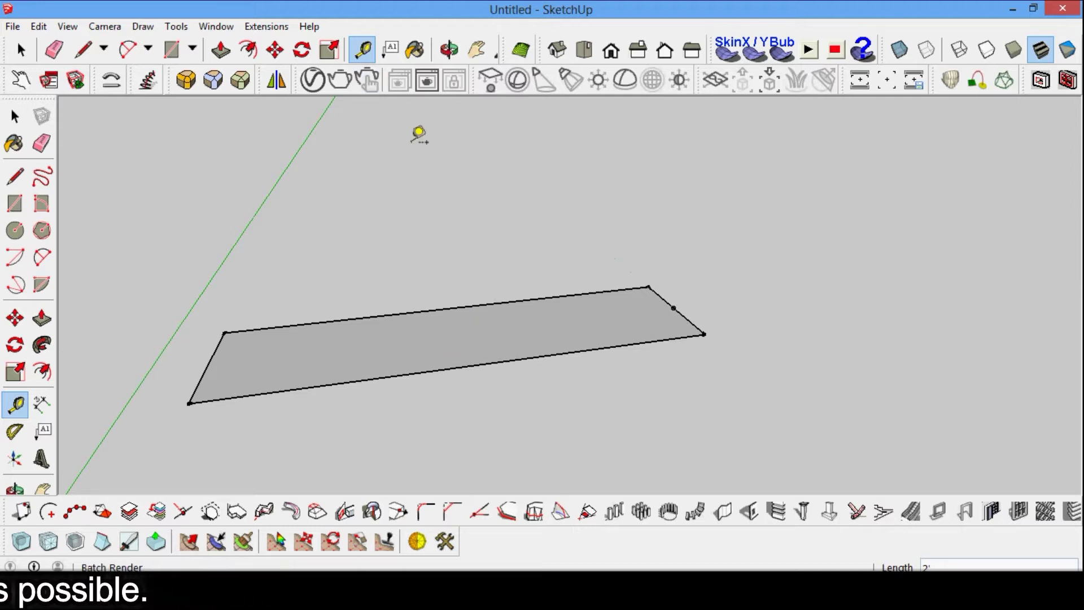
Begin pulling the rectangle face upward with Push/Pull.
{"action": "scroll", "coordinate": [452, 204], "scroll_direction": "down", "scroll_amount": 1}
{"action": "left_click", "coordinate": [220, 50]}
{"action": "scroll", "coordinate": [350, 233], "scroll_direction": "up", "scroll_amount": 1}
{"action": "left_click", "coordinate": [395, 324]}
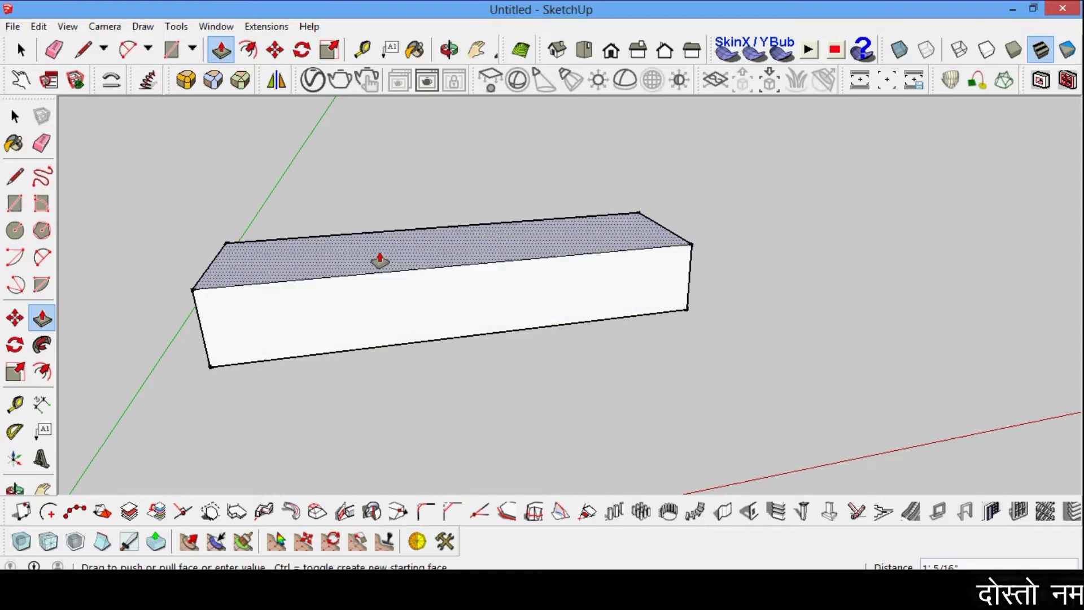
Raise the rectangle into a 2' tall box, repeating the pull to make it taller.
{"action": "left_click", "coordinate": [380, 261]}
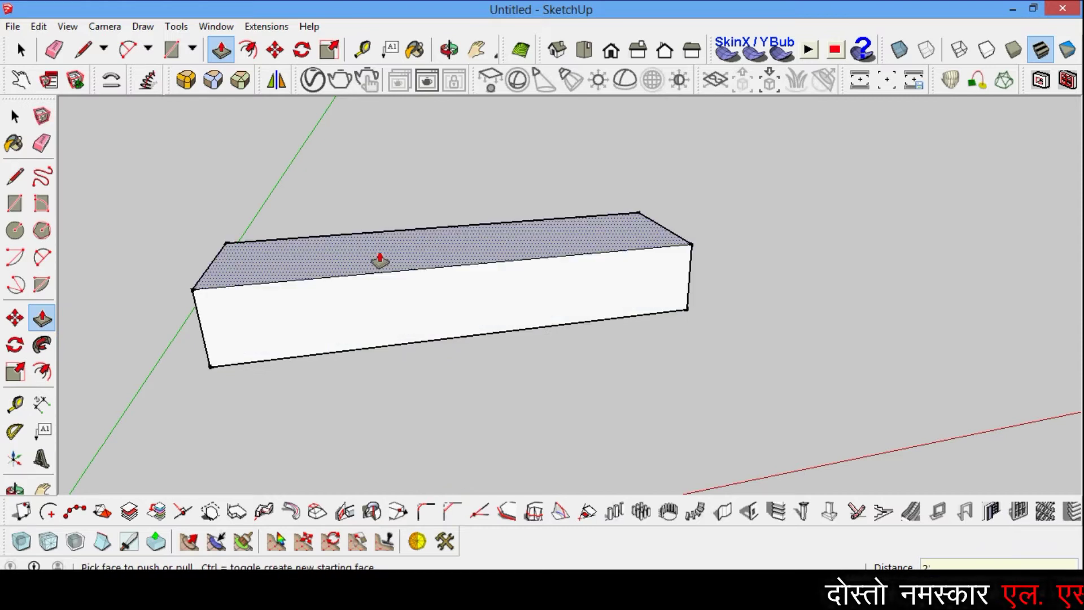
{"action": "double_click", "coordinate": [379, 261]}
{"action": "scroll", "coordinate": [508, 220], "scroll_direction": "down", "scroll_amount": 1}
{"action": "scroll", "coordinate": [431, 172], "scroll_direction": "down", "scroll_amount": 1}
{"action": "scroll", "coordinate": [369, 163], "scroll_direction": "up", "scroll_amount": 2}
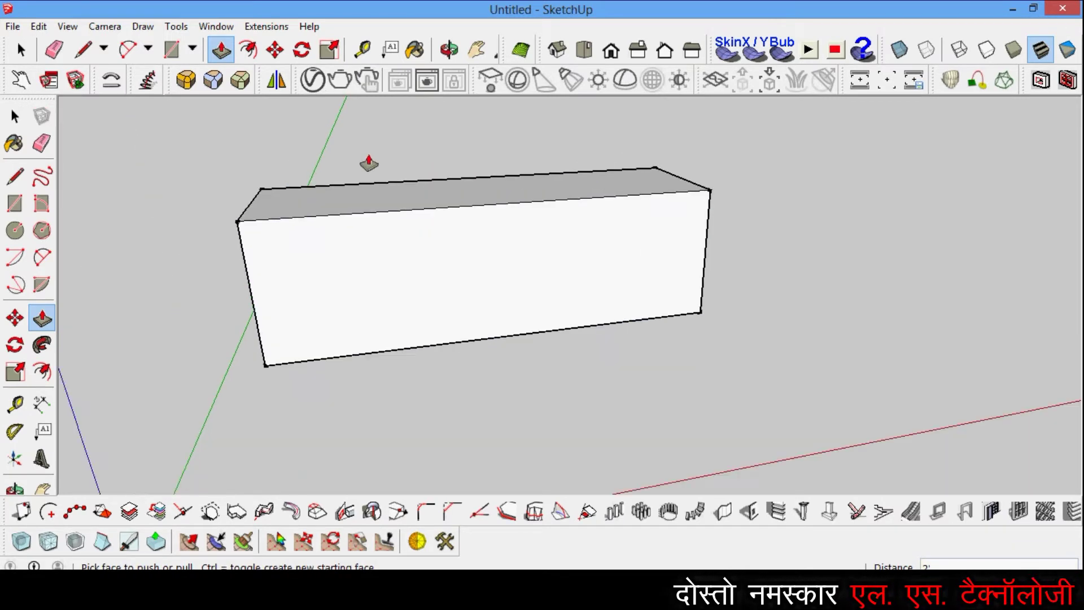
{"action": "scroll", "coordinate": [369, 163], "scroll_direction": "up", "scroll_amount": 1}
Push the box's long front face out by 6 inches.
{"action": "left_click", "coordinate": [449, 50]}
{"action": "left_click_drag", "start_coordinate": [440, 130], "coordinate": [473, 141]}
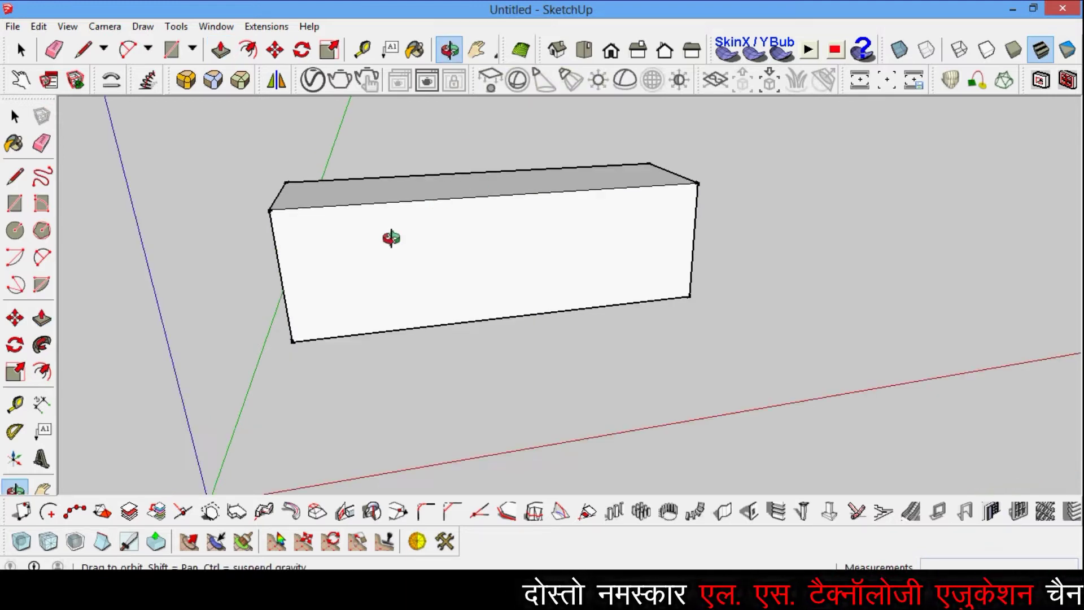
{"action": "mouse_move", "coordinate": [319, 241]}
{"action": "left_mouse_down"}
{"action": "mouse_move", "coordinate": [561, 244]}
{"action": "mouse_move", "coordinate": [332, 235]}
{"action": "mouse_move", "coordinate": [333, 268]}
{"action": "mouse_move", "coordinate": [312, 271]}
{"action": "mouse_move", "coordinate": [508, 193]}
{"action": "mouse_move", "coordinate": [533, 228]}
{"action": "mouse_move", "coordinate": [473, 262]}
{"action": "mouse_move", "coordinate": [409, 266]}
{"action": "mouse_move", "coordinate": [371, 199]}
{"action": "left_mouse_up"}
{"action": "mouse_move", "coordinate": [397, 327]}
{"action": "left_mouse_down"}
{"action": "mouse_move", "coordinate": [349, 296]}
{"action": "mouse_move", "coordinate": [452, 274]}
{"action": "mouse_move", "coordinate": [514, 297]}
{"action": "mouse_move", "coordinate": [415, 292]}
{"action": "mouse_move", "coordinate": [406, 312]}
{"action": "left_mouse_up"}
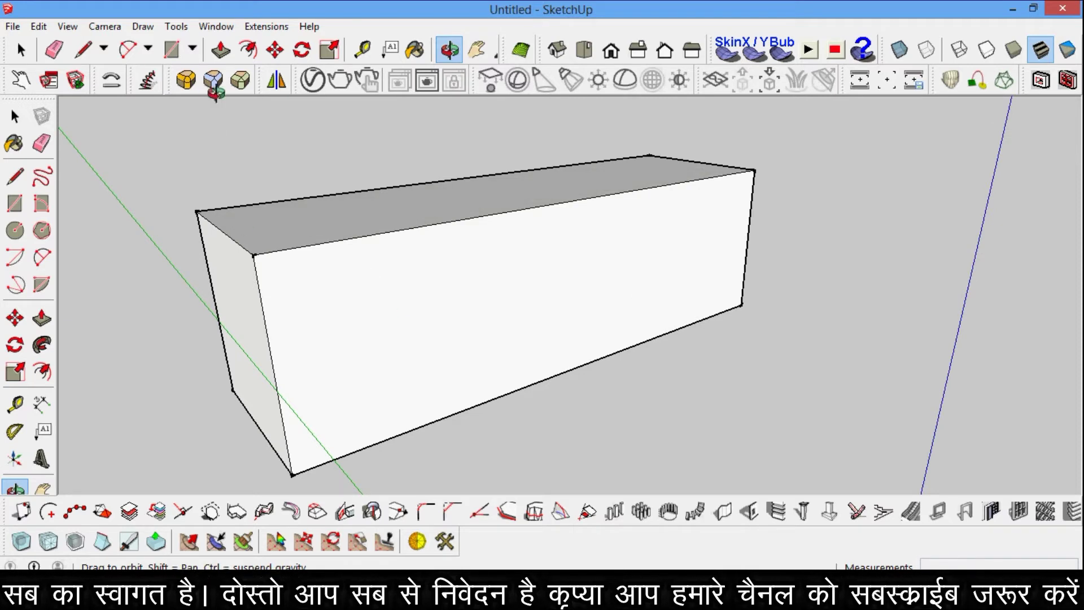
{"action": "left_click", "coordinate": [220, 49]}
{"action": "left_click_drag", "start_coordinate": [279, 225], "coordinate": [269, 191]}
{"action": "key", "text": "Return"}
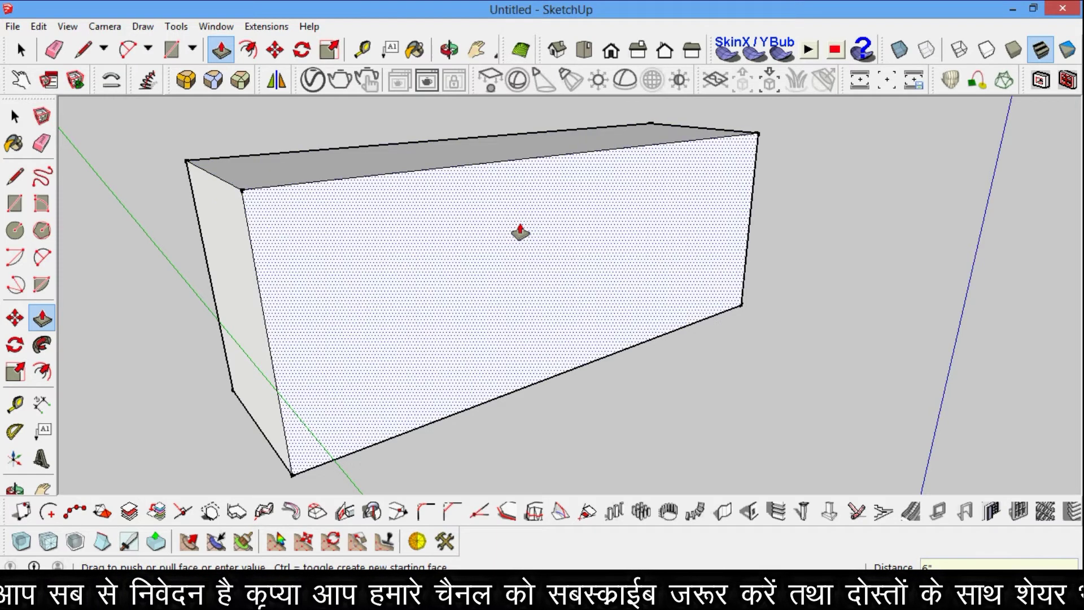
{"action": "scroll", "coordinate": [598, 239], "scroll_direction": "down", "scroll_amount": 3}
Orbit around the box to view it from several angles.
{"action": "left_click", "coordinate": [451, 49]}
{"action": "mouse_move", "coordinate": [416, 222]}
{"action": "left_mouse_down"}
{"action": "mouse_move", "coordinate": [571, 257]}
{"action": "mouse_move", "coordinate": [513, 310]}
{"action": "mouse_move", "coordinate": [435, 337]}
{"action": "left_mouse_up"}
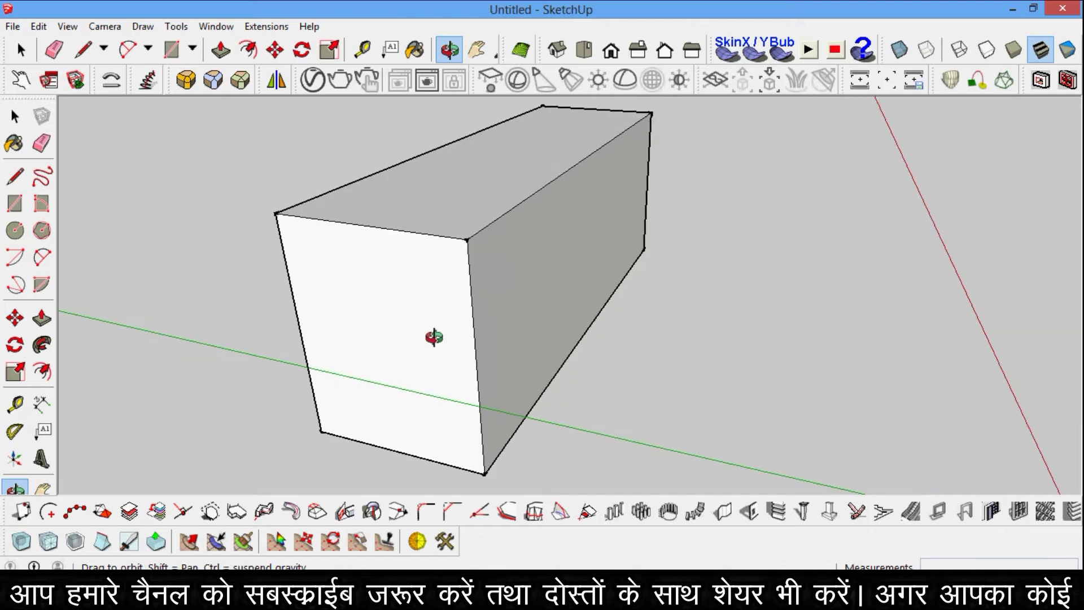
{"action": "mouse_move", "coordinate": [408, 380]}
{"action": "left_mouse_down"}
{"action": "mouse_move", "coordinate": [666, 252]}
{"action": "mouse_move", "coordinate": [723, 334]}
{"action": "mouse_move", "coordinate": [586, 322]}
{"action": "mouse_move", "coordinate": [741, 235]}
{"action": "mouse_move", "coordinate": [513, 273]}
{"action": "mouse_move", "coordinate": [571, 266]}
{"action": "mouse_move", "coordinate": [625, 300]}
{"action": "mouse_move", "coordinate": [514, 260]}
{"action": "mouse_move", "coordinate": [484, 189]}
{"action": "mouse_move", "coordinate": [508, 230]}
{"action": "mouse_move", "coordinate": [484, 157]}
{"action": "mouse_move", "coordinate": [516, 177]}
{"action": "mouse_move", "coordinate": [452, 121]}
{"action": "mouse_move", "coordinate": [537, 230]}
{"action": "left_mouse_up"}
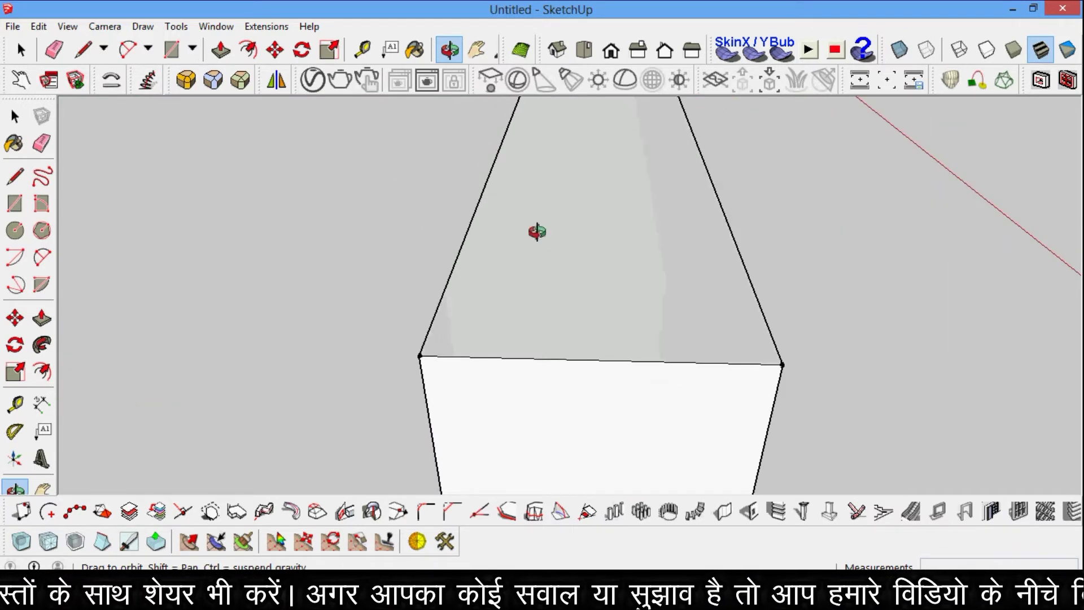
Place a guide line 2 inches in from an edge of the box's top face.
{"action": "left_click", "coordinate": [373, 55]}
{"action": "left_click", "coordinate": [455, 264]}
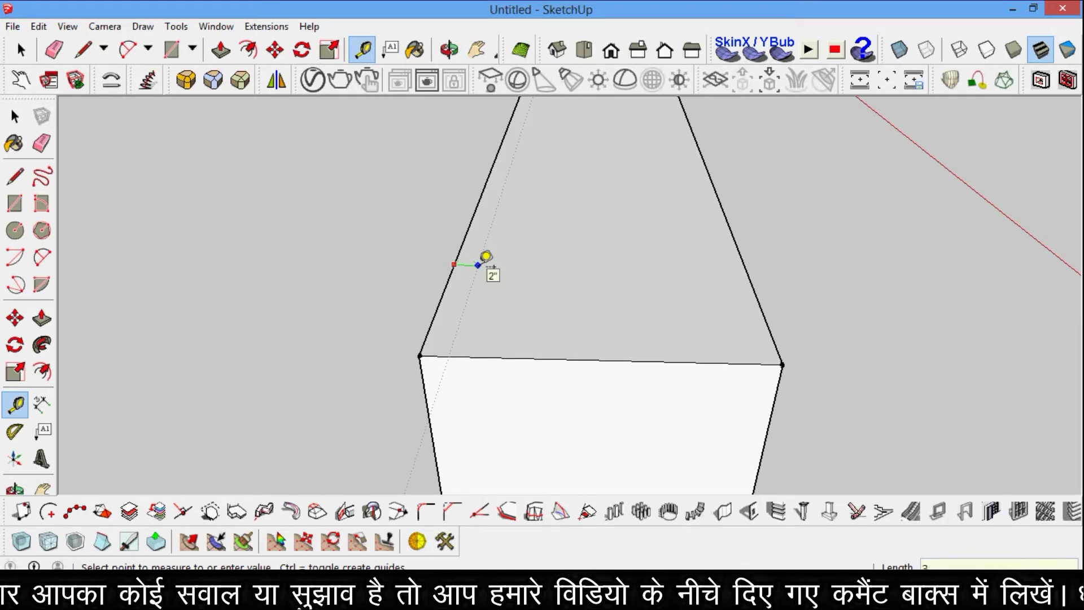
{"action": "left_click", "coordinate": [484, 257]}
{"action": "scroll", "coordinate": [551, 279], "scroll_direction": "down", "scroll_amount": 1}
{"action": "scroll", "coordinate": [597, 380], "scroll_direction": "down", "scroll_amount": 1}
Orbit to view the box's long face head-on.
{"action": "left_click", "coordinate": [449, 50]}
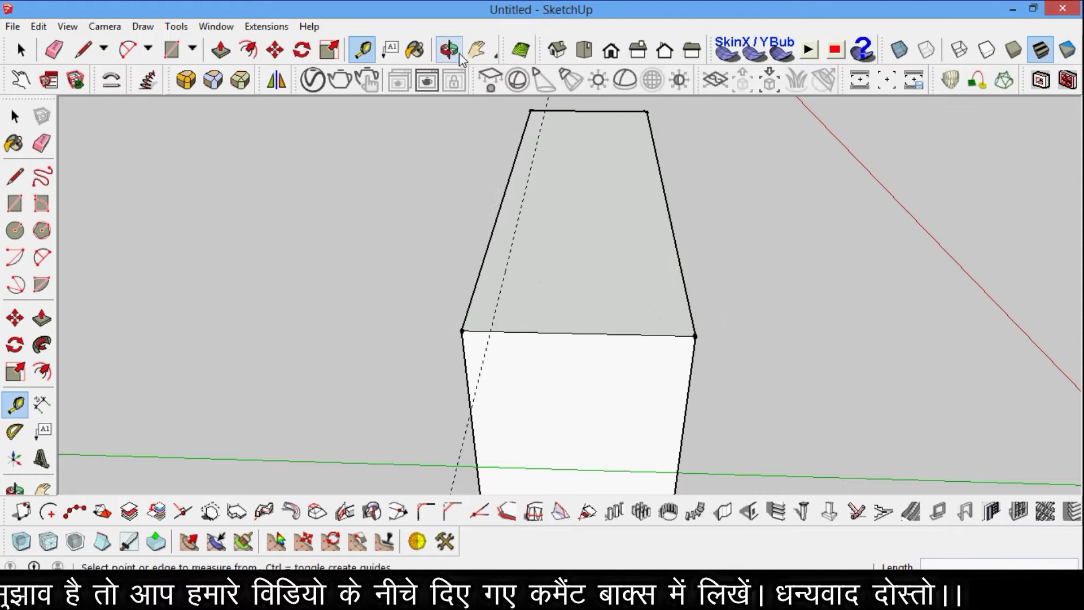
{"action": "mouse_move", "coordinate": [731, 309]}
{"action": "left_mouse_down"}
{"action": "mouse_move", "coordinate": [423, 281]}
{"action": "mouse_move", "coordinate": [450, 271]}
{"action": "left_mouse_up"}
{"action": "scroll", "coordinate": [443, 291], "scroll_direction": "up", "scroll_amount": 1}
{"action": "scroll", "coordinate": [450, 271], "scroll_direction": "down", "scroll_amount": 1}
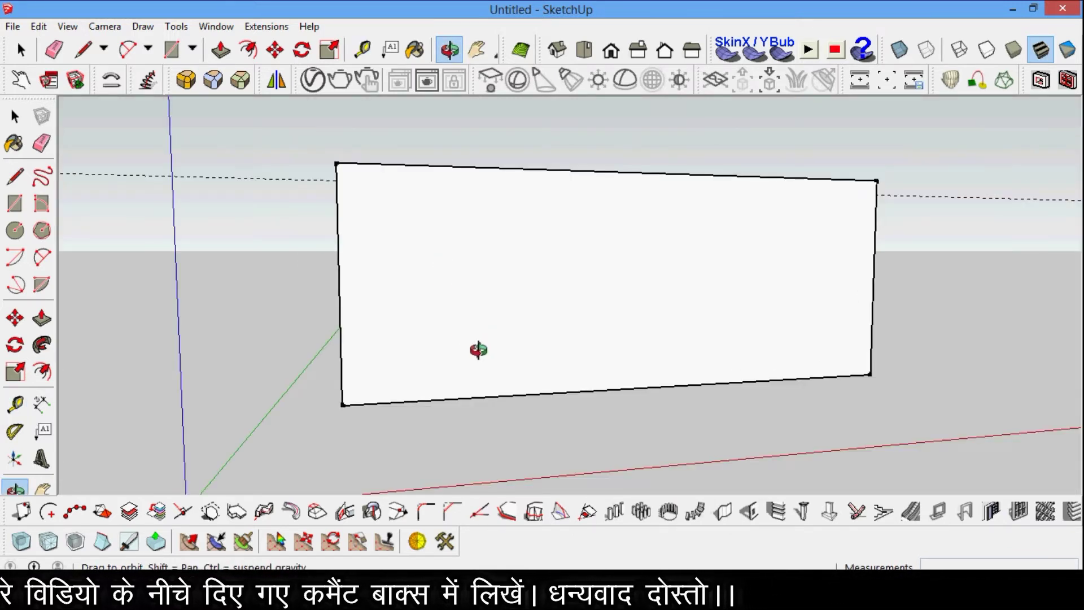
Add a horizontal guide 16 inches above the face's bottom edge.
{"action": "left_click", "coordinate": [362, 50]}
{"action": "left_click", "coordinate": [491, 397]}
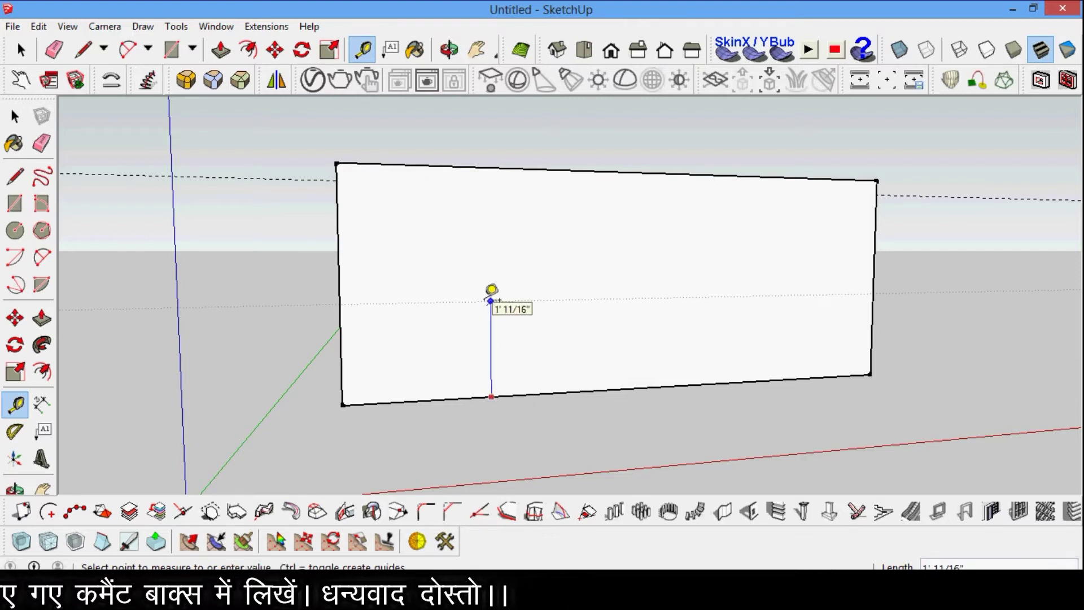
{"action": "type", "text": "16"}
{"action": "key", "text": "Return"}
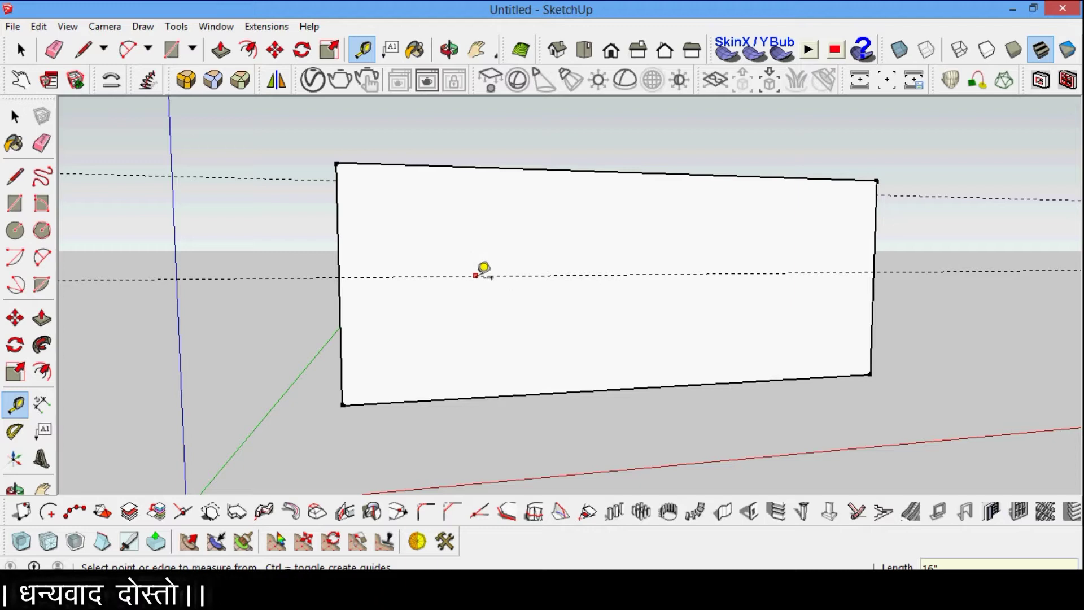
{"action": "left_click", "coordinate": [476, 276]}
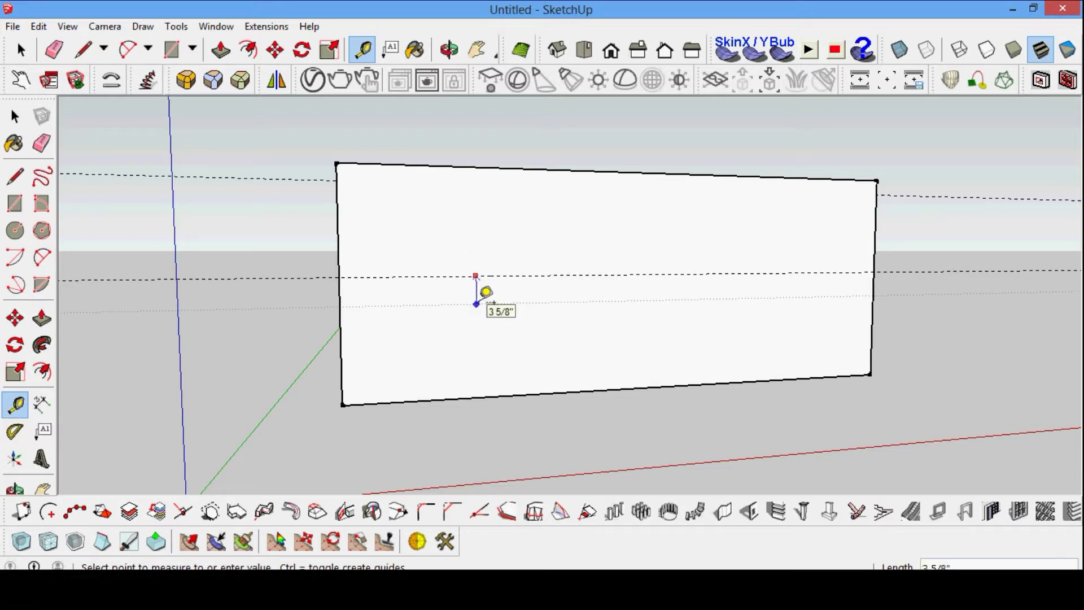
{"action": "key", "text": "Escape"}
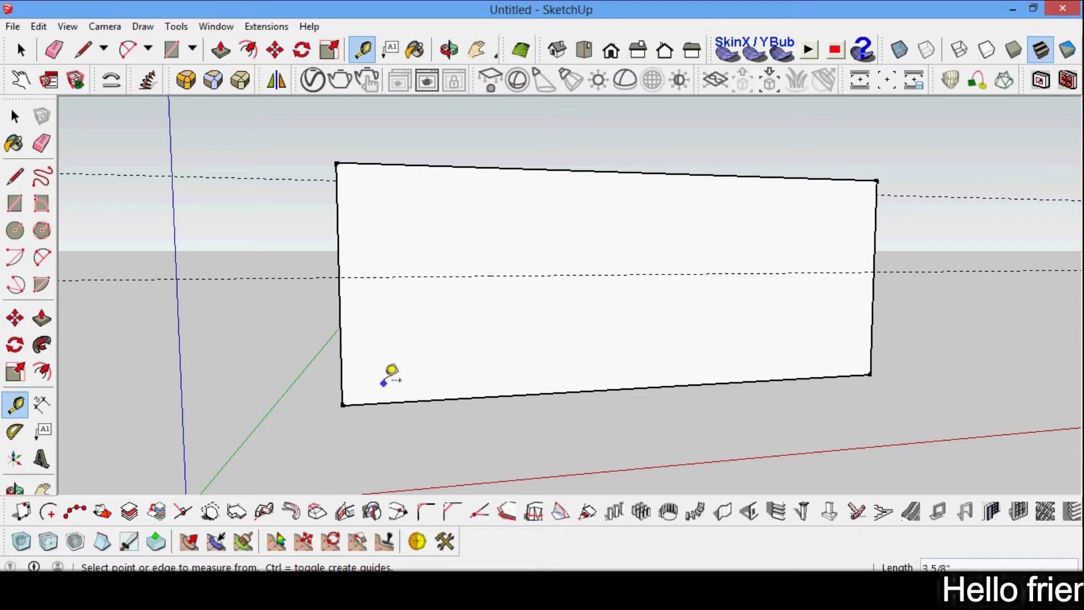
Add vertical guides 4 inches in from both the left and right edges.
{"action": "left_click", "coordinate": [341, 367]}
{"action": "type", "text": "4"}
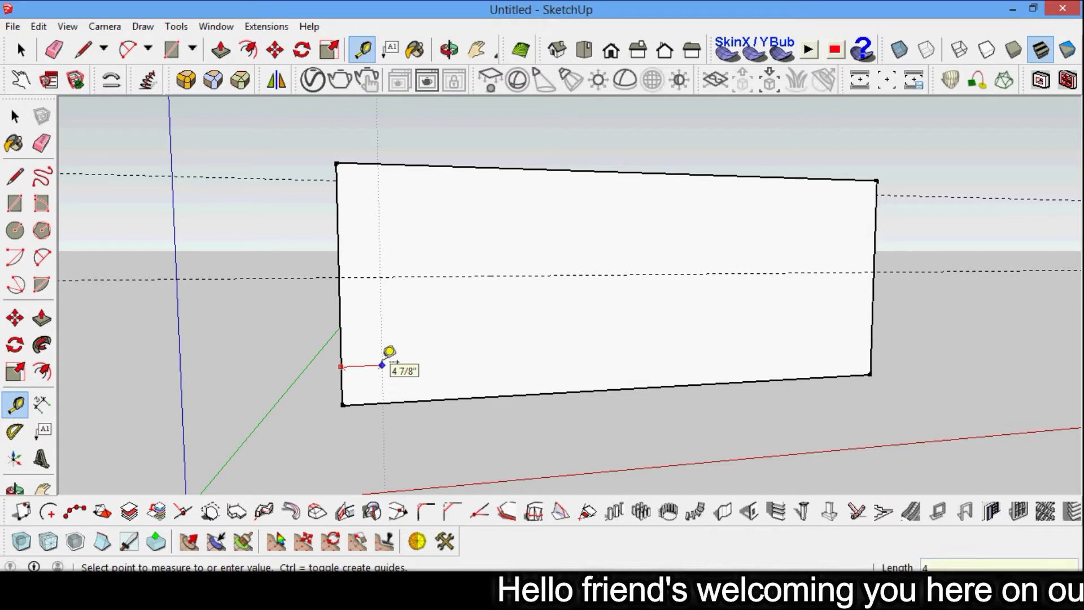
{"action": "key", "text": "Return"}
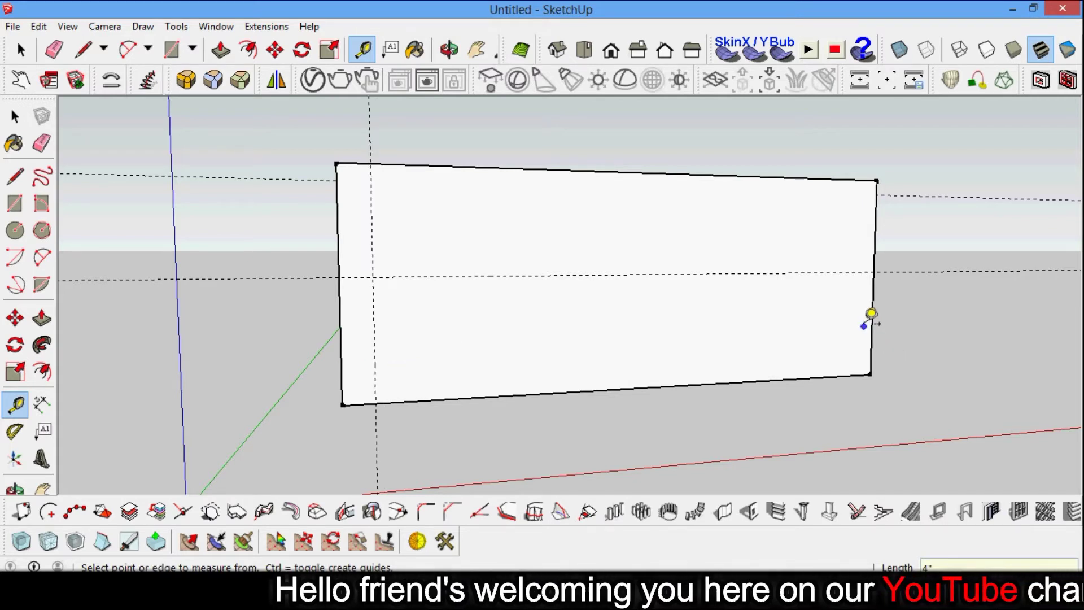
{"action": "left_click", "coordinate": [873, 318]}
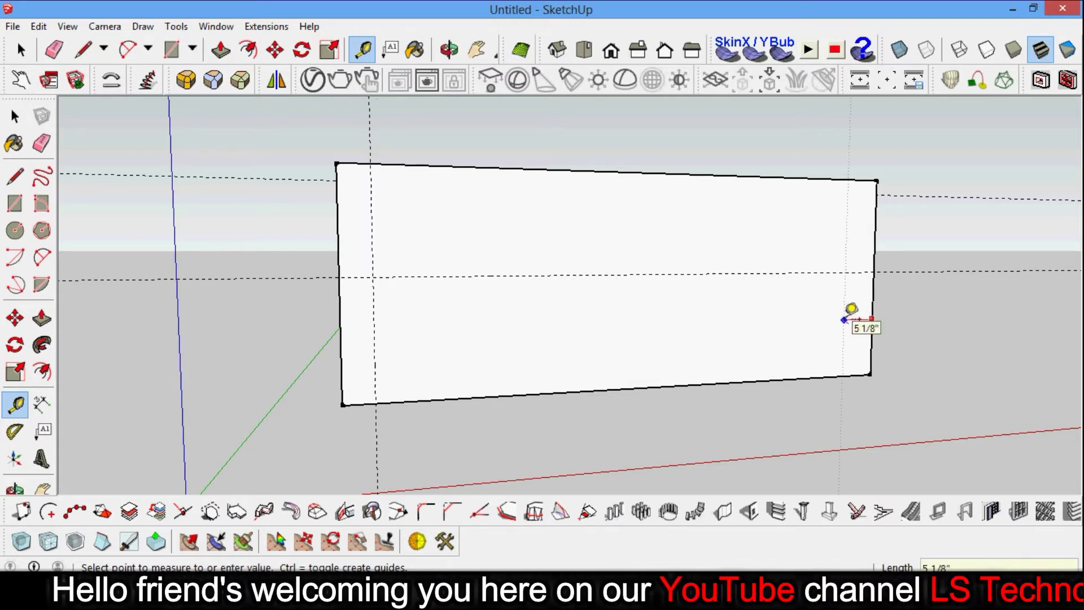
{"action": "type", "text": "4"}
{"action": "key", "text": "Return"}
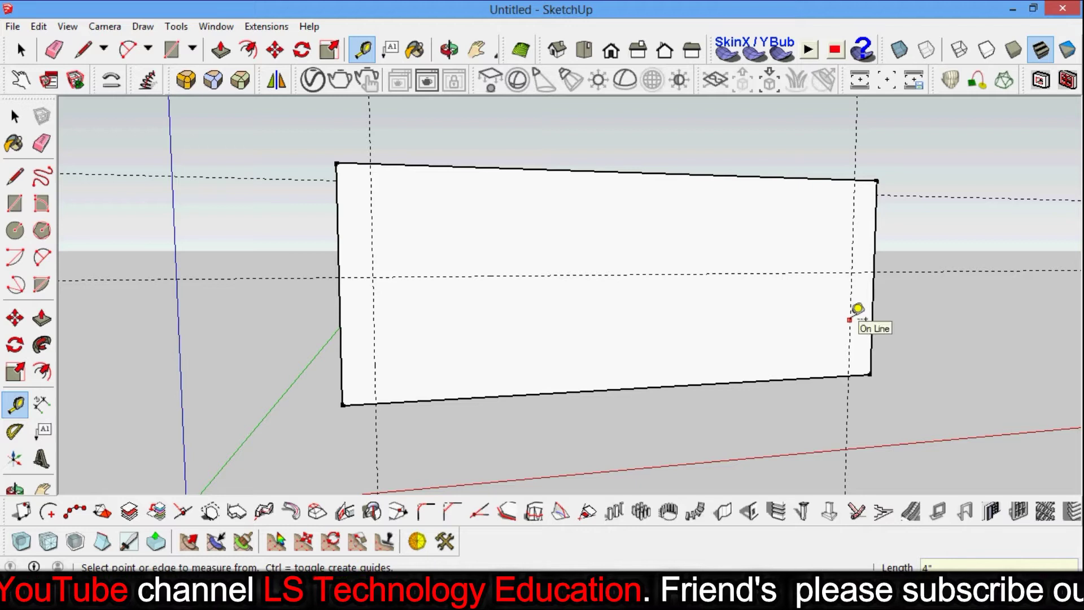
Add a second guide 2 inches beyond each of the end guides.
{"action": "left_click", "coordinate": [851, 319]}
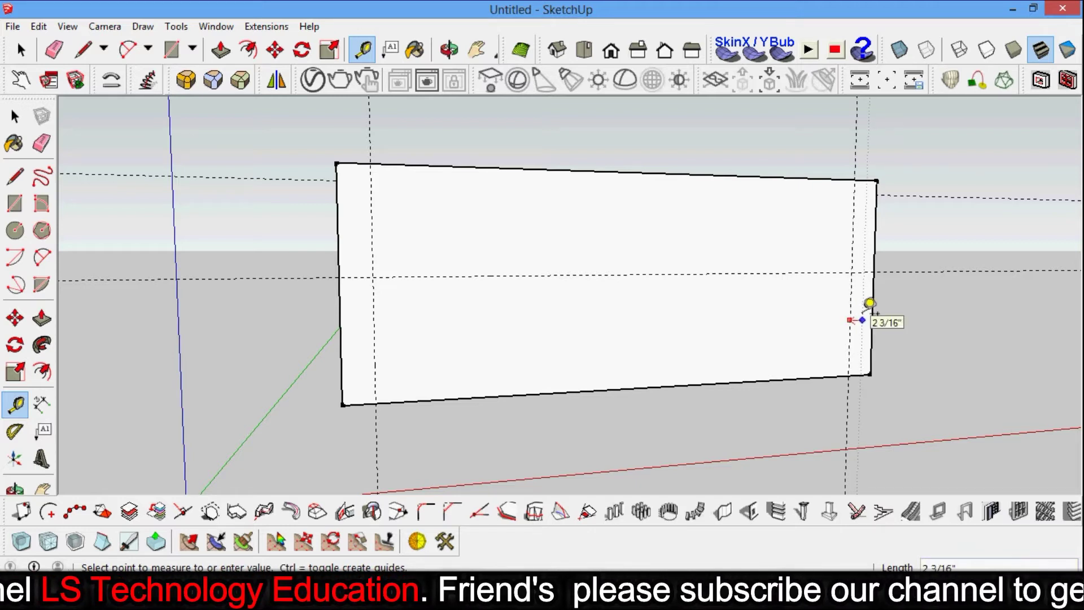
{"action": "type", "text": "2"}
{"action": "key", "text": "Return"}
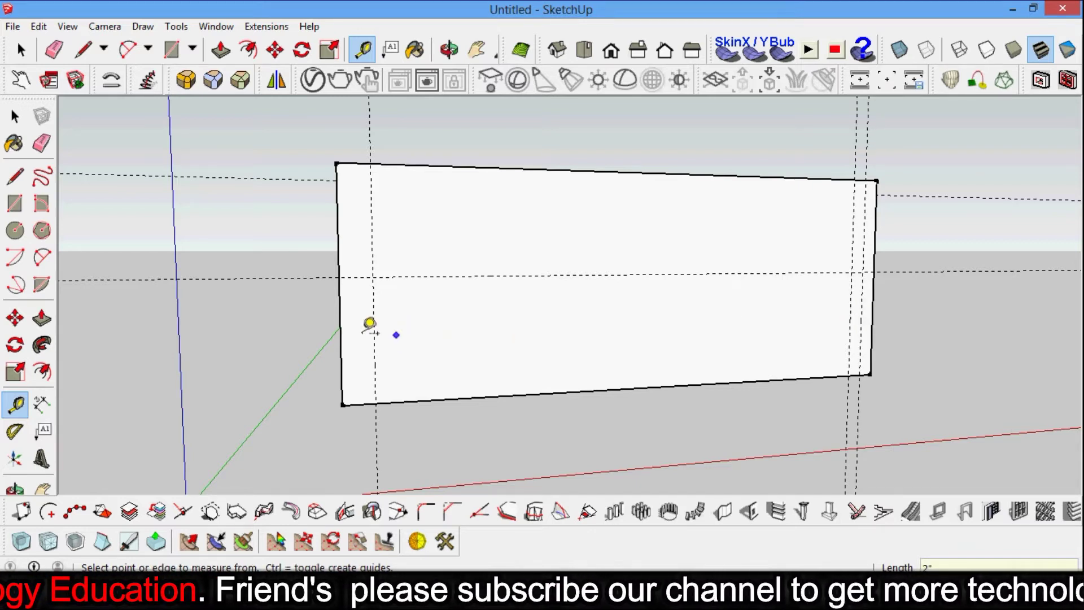
{"action": "left_click", "coordinate": [374, 327]}
{"action": "type", "text": "2"}
{"action": "key", "text": "Return"}
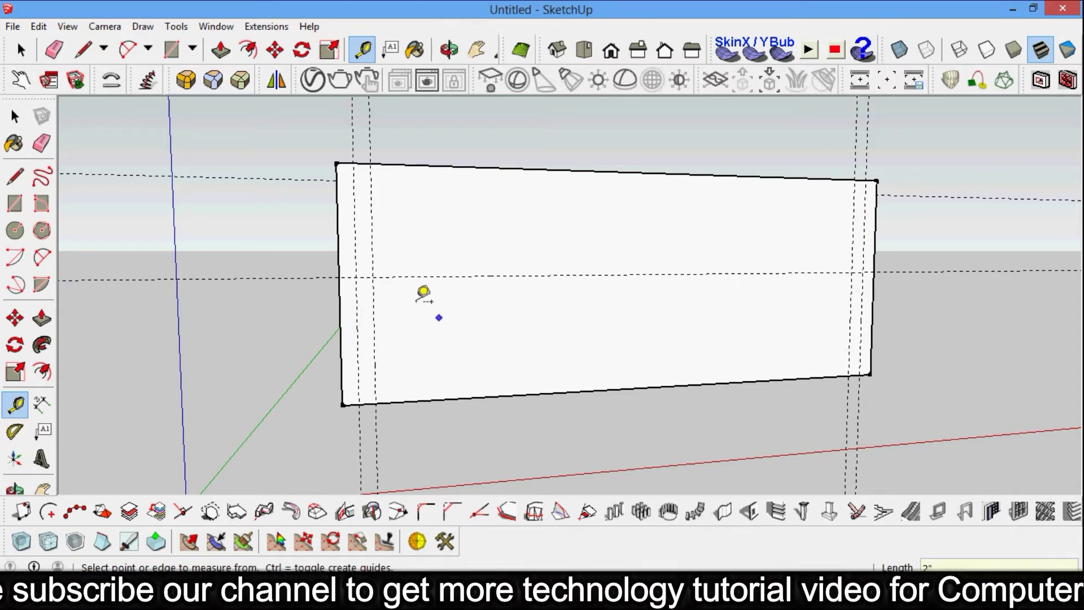
{"action": "scroll", "coordinate": [425, 292], "scroll_direction": "up", "scroll_amount": 2}
Orbit to an angled view and place a horizontal guide across the face.
{"action": "left_click", "coordinate": [455, 43]}
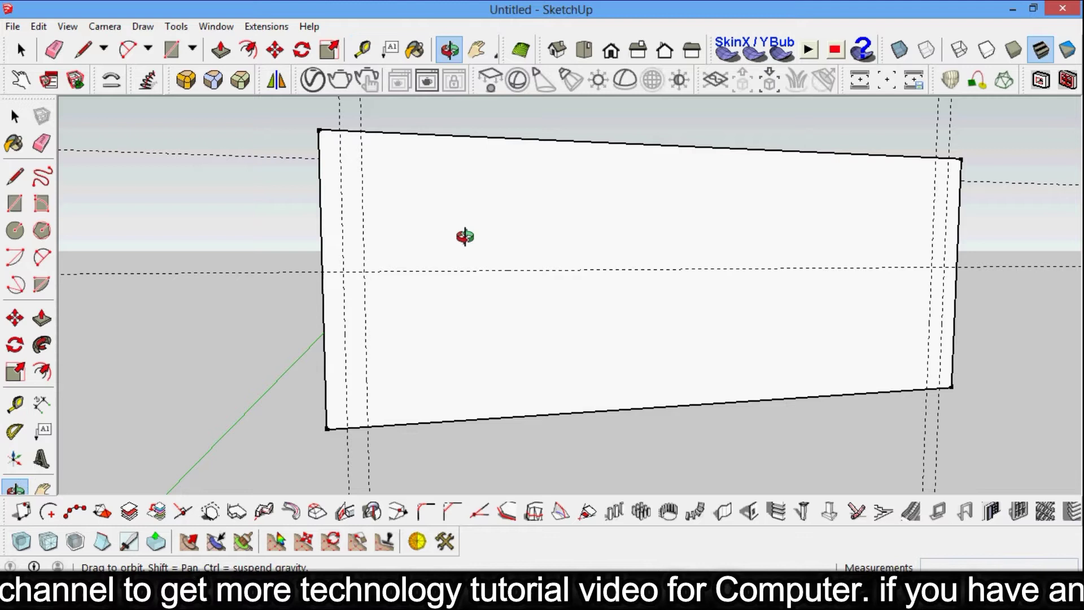
{"action": "mouse_move", "coordinate": [467, 252]}
{"action": "left_mouse_down"}
{"action": "mouse_move", "coordinate": [450, 281]}
{"action": "mouse_move", "coordinate": [439, 226]}
{"action": "mouse_move", "coordinate": [520, 229]}
{"action": "mouse_move", "coordinate": [547, 257]}
{"action": "mouse_move", "coordinate": [528, 259]}
{"action": "mouse_move", "coordinate": [539, 322]}
{"action": "mouse_move", "coordinate": [474, 315]}
{"action": "mouse_move", "coordinate": [475, 283]}
{"action": "mouse_move", "coordinate": [531, 291]}
{"action": "left_mouse_up"}
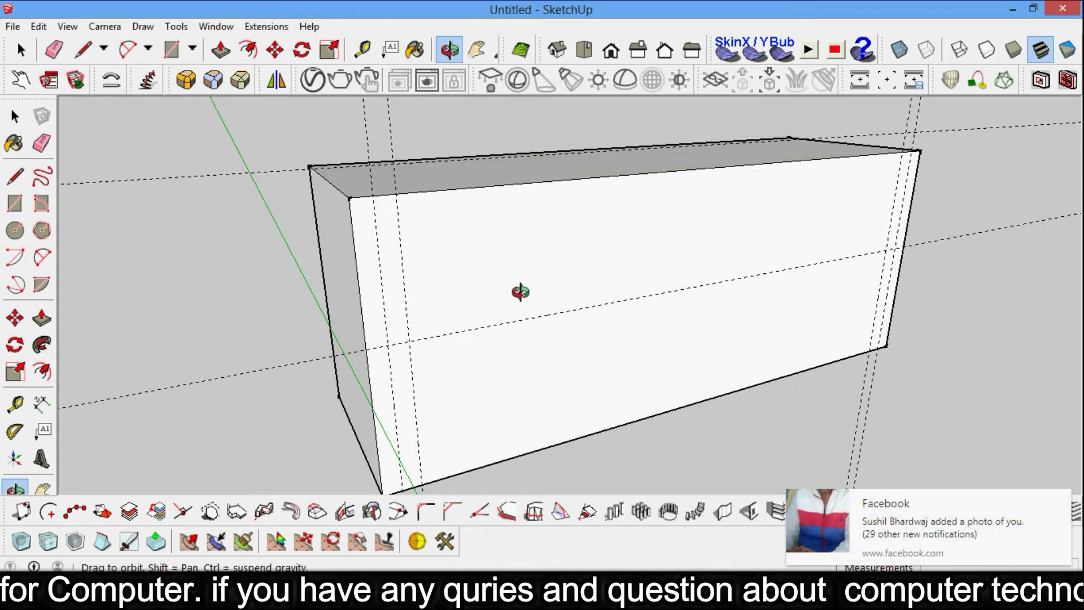
{"action": "left_click", "coordinate": [1061, 501]}
{"action": "mouse_move", "coordinate": [495, 272]}
{"action": "left_mouse_down"}
{"action": "mouse_move", "coordinate": [561, 283]}
{"action": "mouse_move", "coordinate": [495, 255]}
{"action": "left_mouse_up"}
{"action": "scroll", "coordinate": [495, 255], "scroll_direction": "up", "scroll_amount": 2}
{"action": "mouse_move", "coordinate": [363, 247]}
{"action": "left_mouse_down"}
{"action": "mouse_move", "coordinate": [438, 254]}
{"action": "mouse_move", "coordinate": [414, 263]}
{"action": "mouse_move", "coordinate": [394, 249]}
{"action": "mouse_move", "coordinate": [503, 245]}
{"action": "mouse_move", "coordinate": [576, 303]}
{"action": "mouse_move", "coordinate": [541, 279]}
{"action": "mouse_move", "coordinate": [527, 344]}
{"action": "mouse_move", "coordinate": [523, 290]}
{"action": "left_mouse_up"}
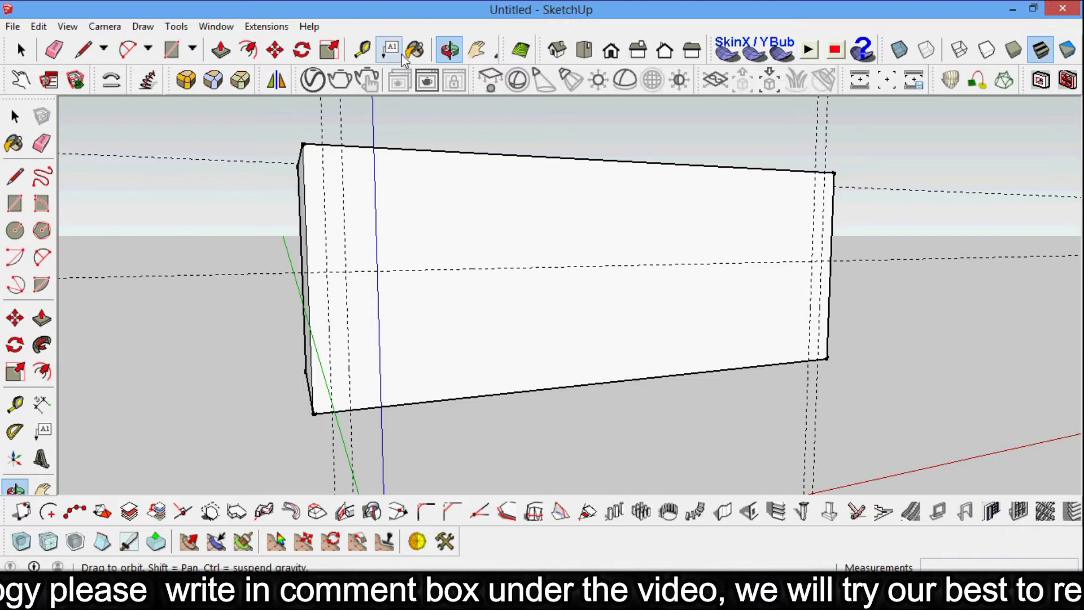
{"action": "left_click", "coordinate": [363, 50]}
{"action": "left_click", "coordinate": [503, 268]}
{"action": "type", "text": "4\""}
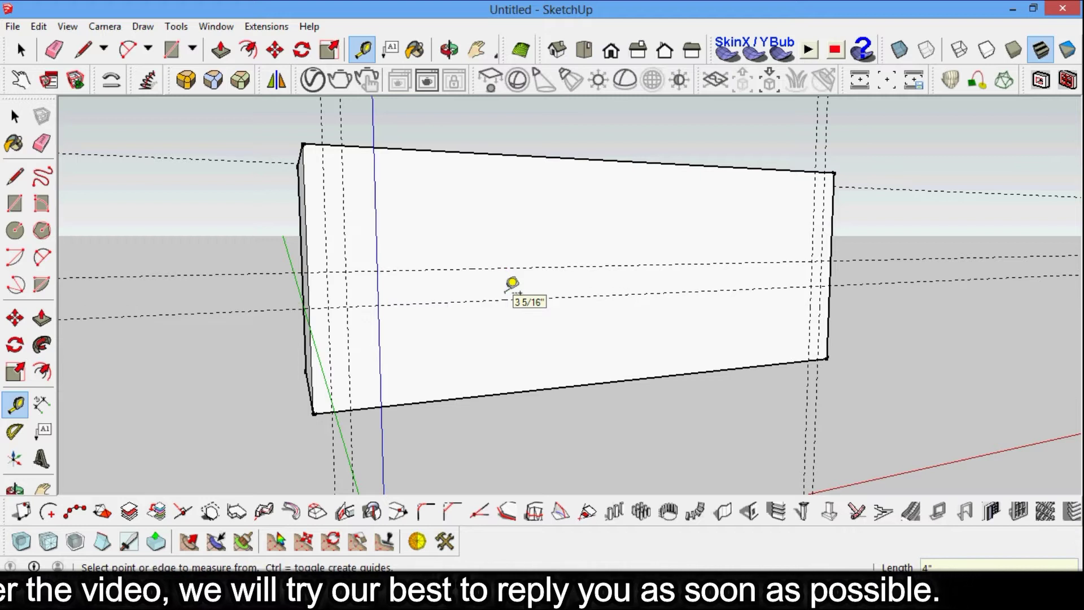
{"action": "left_click", "coordinate": [506, 295]}
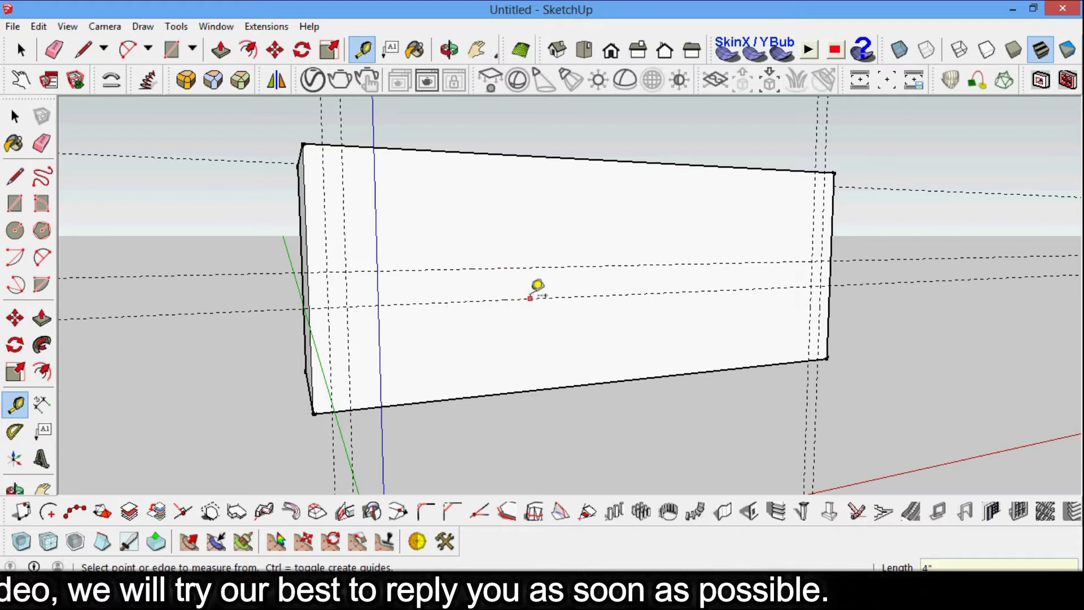
Orbit and zoom to view the box from above and then from the front.
{"action": "left_click", "coordinate": [450, 50]}
{"action": "mouse_move", "coordinate": [492, 275]}
{"action": "left_mouse_down"}
{"action": "mouse_move", "coordinate": [516, 346]}
{"action": "mouse_move", "coordinate": [368, 316]}
{"action": "mouse_move", "coordinate": [388, 305]}
{"action": "mouse_move", "coordinate": [362, 305]}
{"action": "left_mouse_up"}
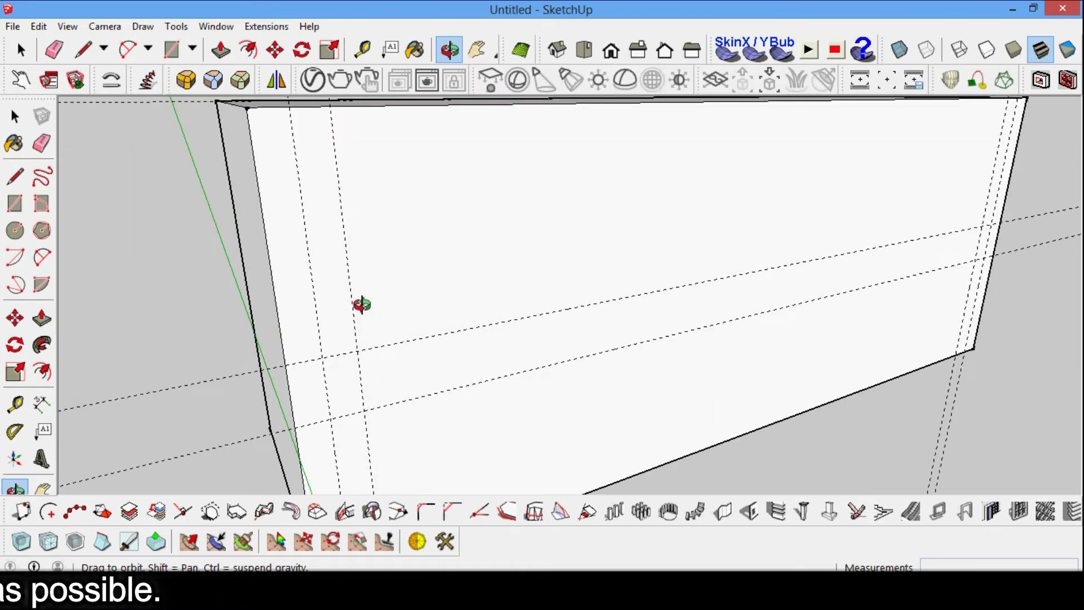
{"action": "scroll", "coordinate": [360, 296], "scroll_direction": "down", "scroll_amount": 3}
{"action": "mouse_move", "coordinate": [404, 333]}
{"action": "left_mouse_down"}
{"action": "mouse_move", "coordinate": [375, 334]}
{"action": "mouse_move", "coordinate": [394, 335]}
{"action": "left_mouse_up"}
{"action": "scroll", "coordinate": [378, 322], "scroll_direction": "up", "scroll_amount": 2}
{"action": "scroll", "coordinate": [382, 326], "scroll_direction": "up", "scroll_amount": 1}
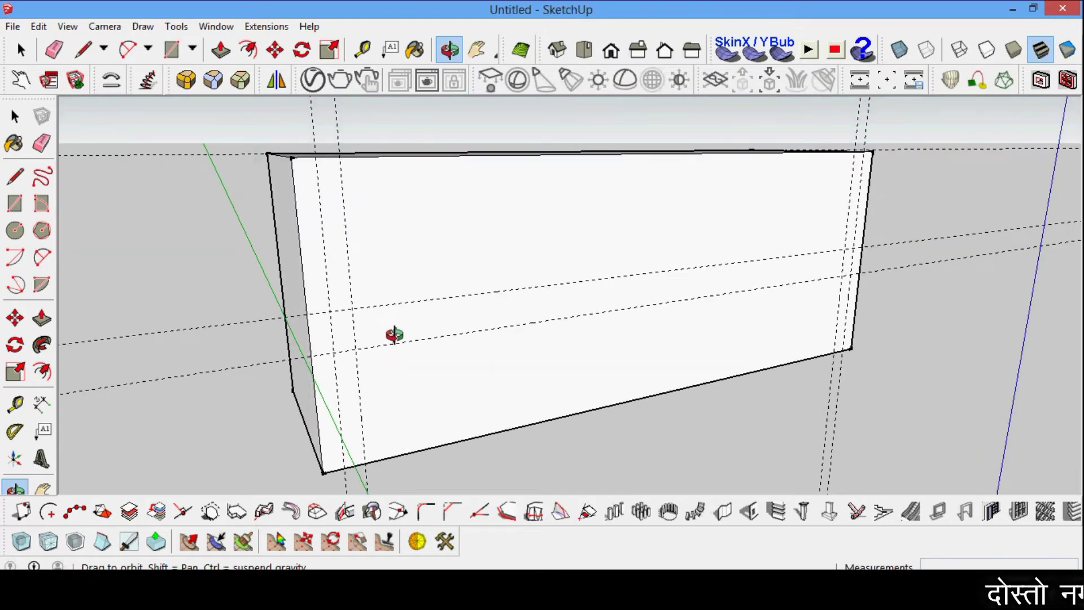
{"action": "scroll", "coordinate": [416, 232], "scroll_direction": "up", "scroll_amount": 3}
{"action": "scroll", "coordinate": [407, 198], "scroll_direction": "down", "scroll_amount": 4}
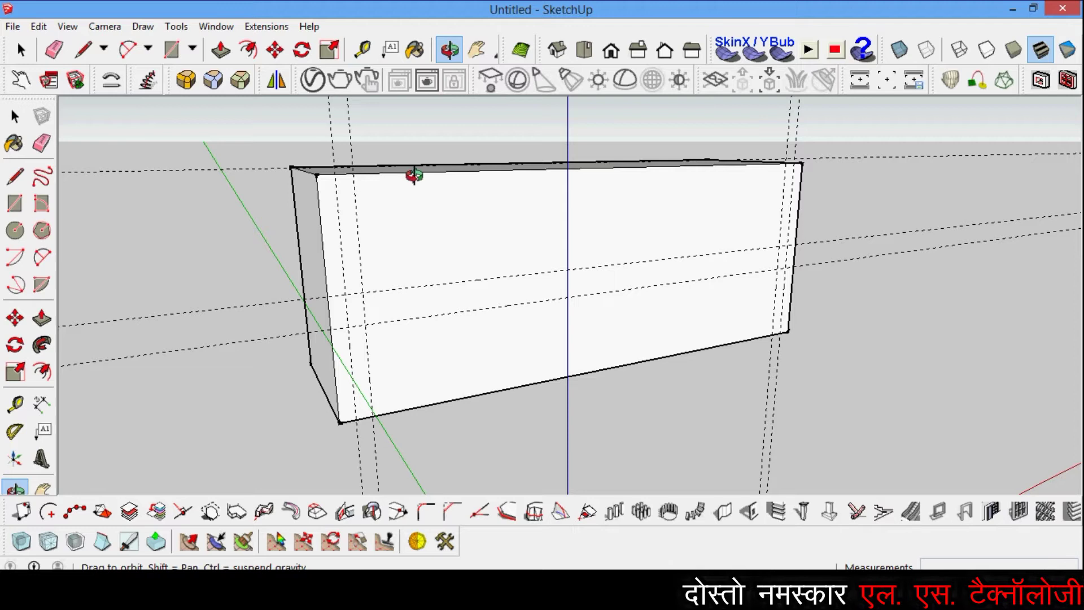
Add a horizontal guide 6 inches above an existing guide.
{"action": "left_click", "coordinate": [365, 50]}
{"action": "left_click", "coordinate": [454, 281]}
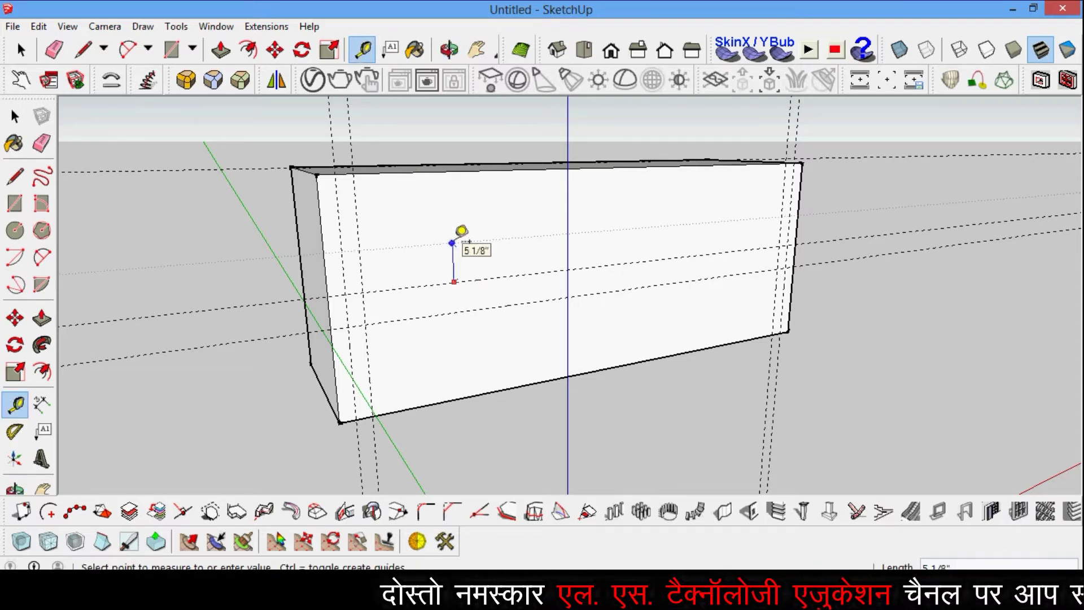
{"action": "type", "text": "6"}
{"action": "key", "text": "Return"}
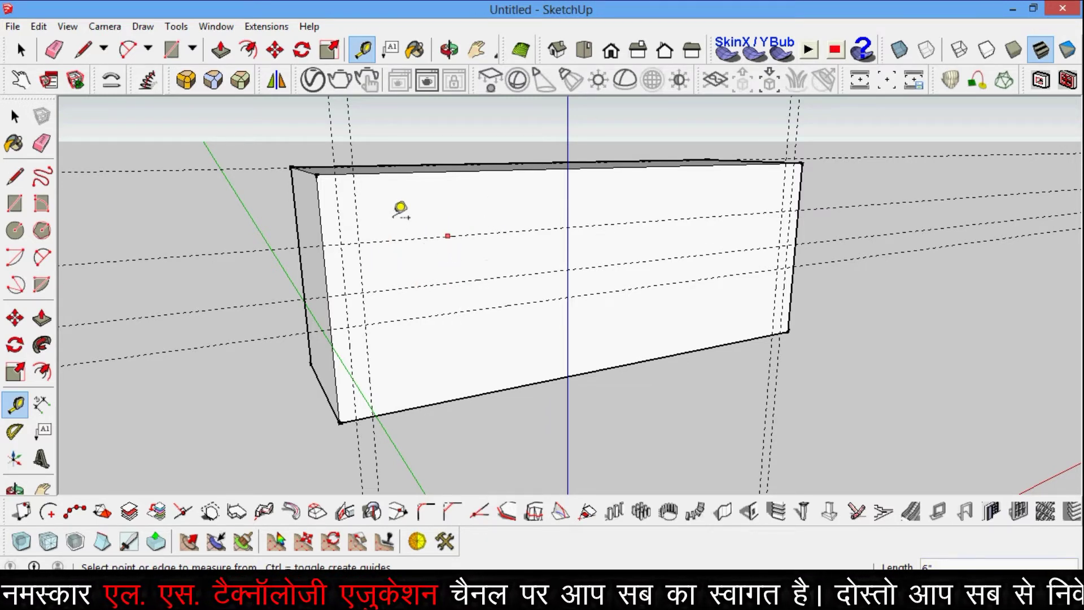
{"action": "scroll", "coordinate": [415, 229], "scroll_direction": "up", "scroll_amount": 2}
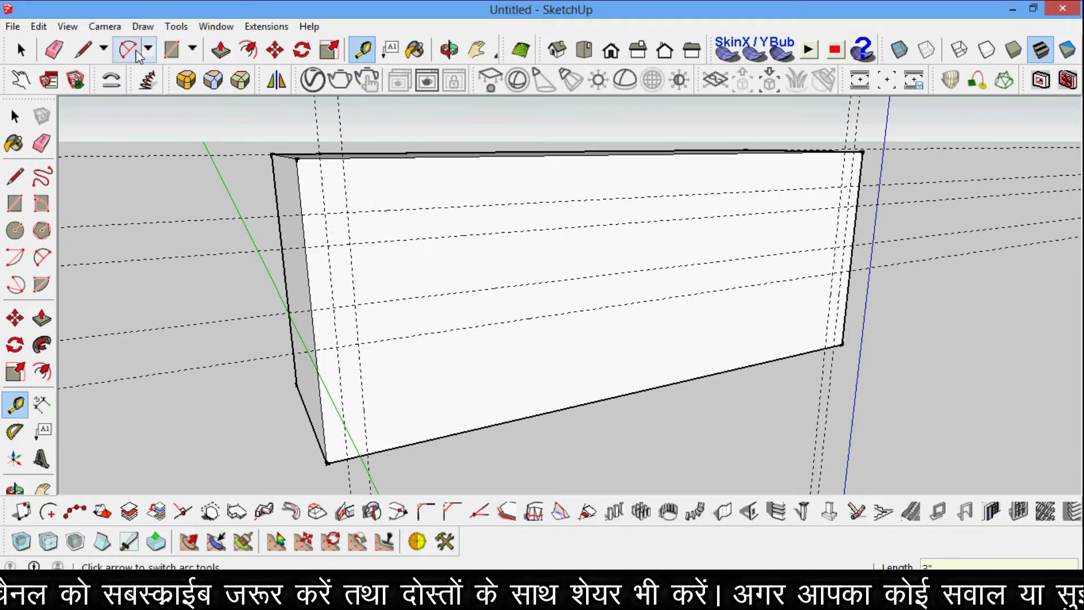
Draw 2-inch-radius circles at the guide intersections near the left and right ends.
{"action": "left_click", "coordinate": [15, 232]}
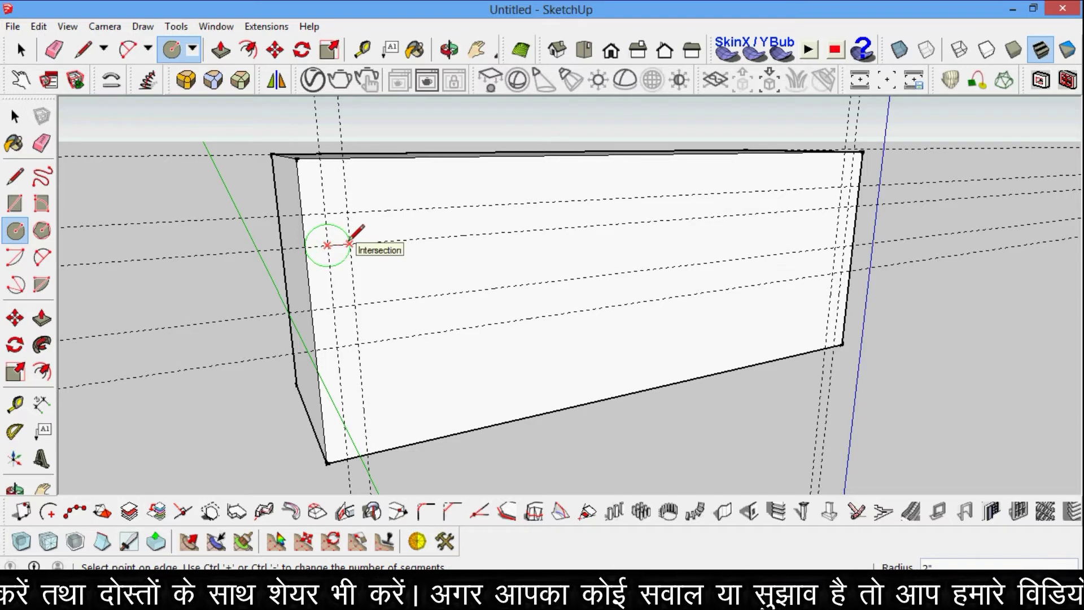
{"action": "left_click", "coordinate": [350, 244]}
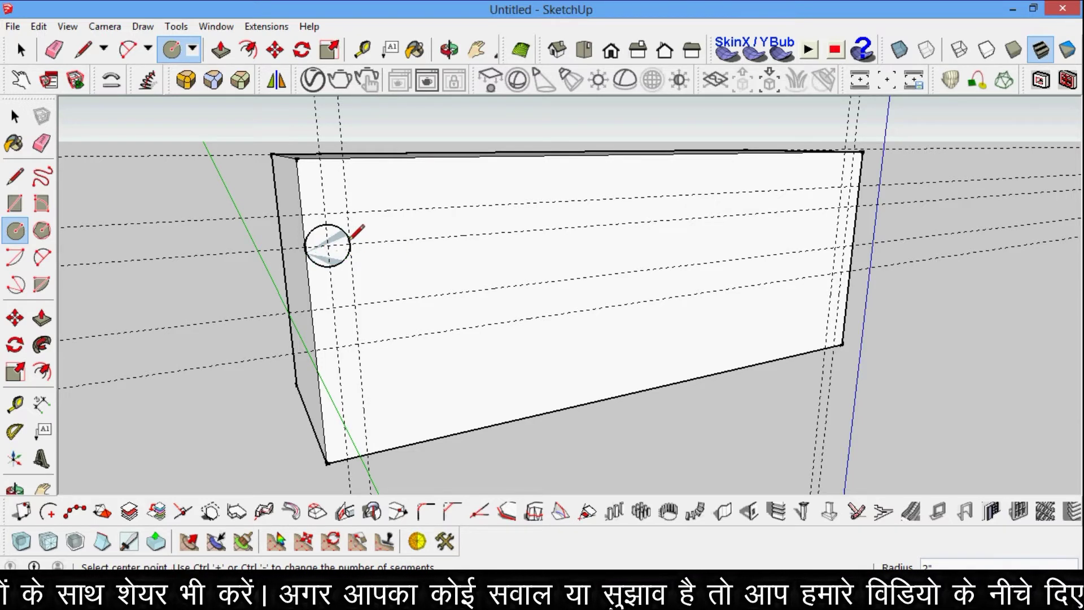
{"action": "scroll", "coordinate": [849, 206], "scroll_direction": "up", "scroll_amount": 2}
{"action": "left_click", "coordinate": [850, 205]}
{"action": "left_click", "coordinate": [841, 207]}
{"action": "scroll", "coordinate": [823, 243], "scroll_direction": "up", "scroll_amount": 1}
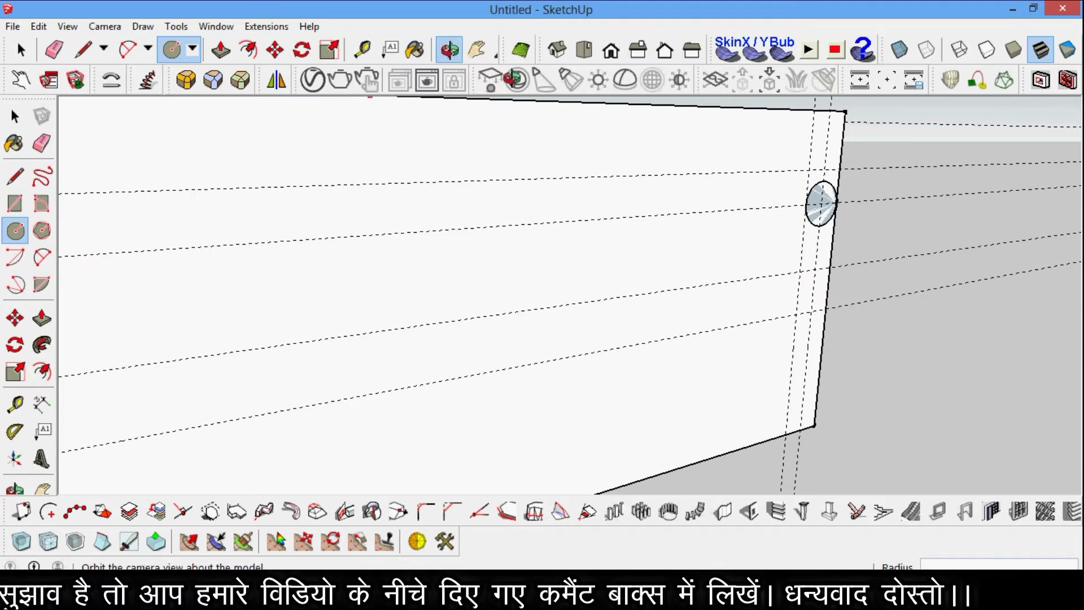
Orbit around to view the whole box with its circles.
{"action": "left_click", "coordinate": [450, 50]}
{"action": "mouse_move", "coordinate": [819, 274]}
{"action": "left_mouse_down"}
{"action": "mouse_move", "coordinate": [524, 280]}
{"action": "mouse_move", "coordinate": [416, 269]}
{"action": "mouse_move", "coordinate": [477, 288]}
{"action": "mouse_move", "coordinate": [710, 284]}
{"action": "left_mouse_up"}
{"action": "scroll", "coordinate": [598, 305], "scroll_direction": "down", "scroll_amount": 3}
{"action": "mouse_move", "coordinate": [597, 305]}
{"action": "left_mouse_down"}
{"action": "mouse_move", "coordinate": [625, 329]}
{"action": "mouse_move", "coordinate": [283, 331]}
{"action": "mouse_move", "coordinate": [468, 358]}
{"action": "mouse_move", "coordinate": [434, 368]}
{"action": "mouse_move", "coordinate": [452, 407]}
{"action": "mouse_move", "coordinate": [442, 392]}
{"action": "mouse_move", "coordinate": [634, 358]}
{"action": "mouse_move", "coordinate": [857, 351]}
{"action": "mouse_move", "coordinate": [595, 358]}
{"action": "mouse_move", "coordinate": [845, 355]}
{"action": "mouse_move", "coordinate": [627, 295]}
{"action": "mouse_move", "coordinate": [505, 322]}
{"action": "mouse_move", "coordinate": [351, 278]}
{"action": "left_mouse_up"}
Draw lines linking the circles to the guides to outline the seat and arms.
{"action": "key", "text": "l"}
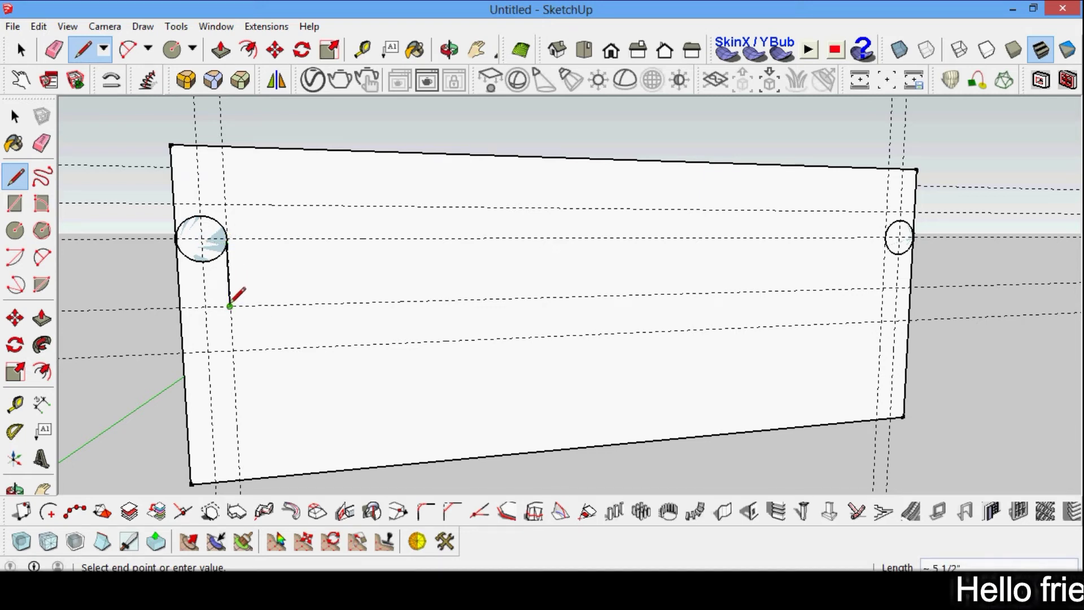
{"action": "left_click", "coordinate": [883, 288]}
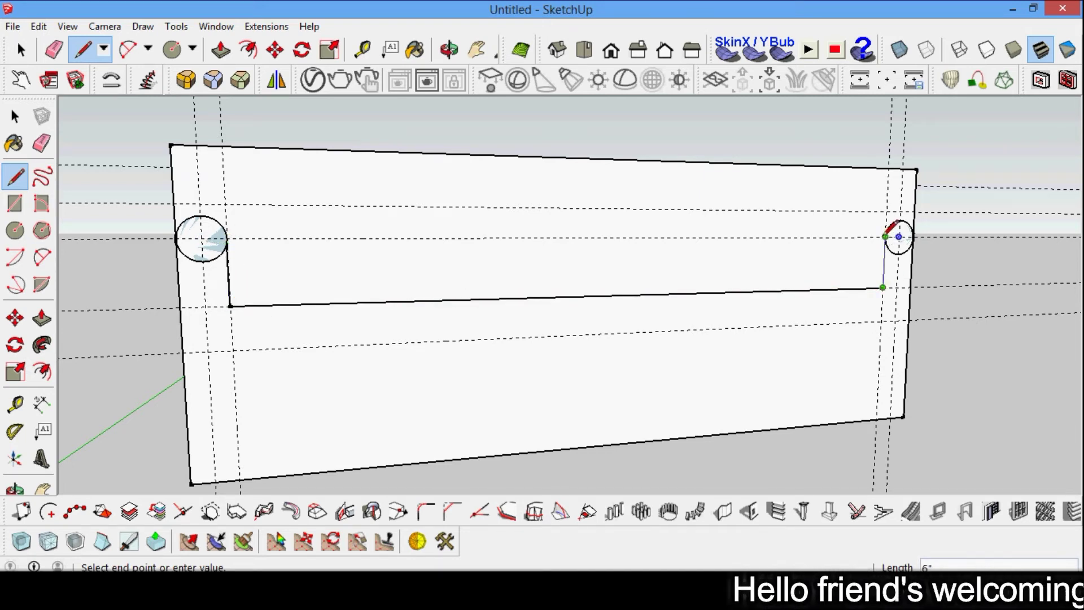
{"action": "left_click", "coordinate": [885, 236]}
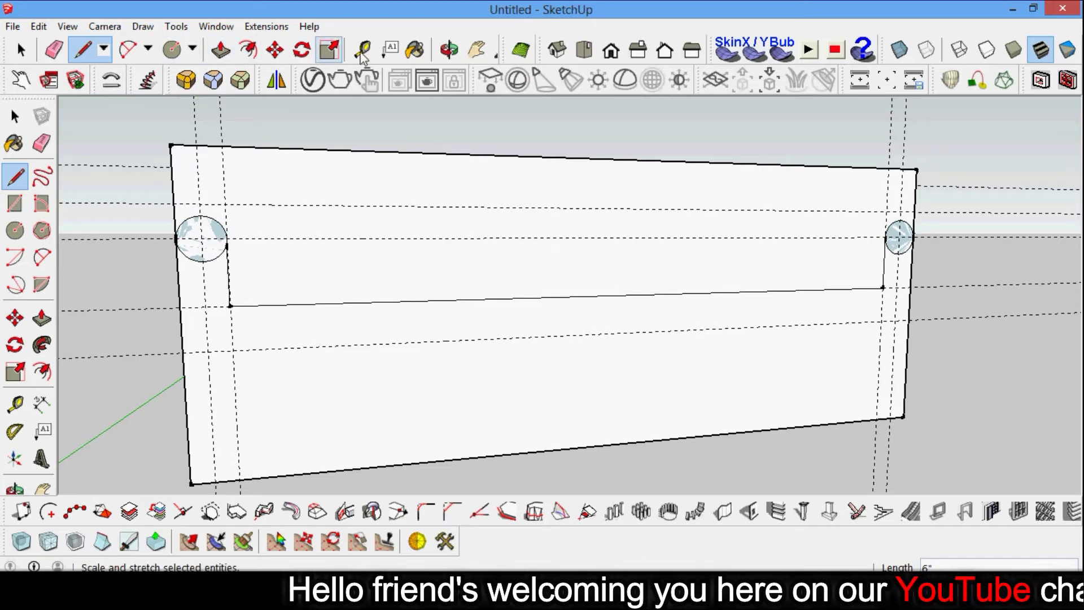
{"action": "left_click", "coordinate": [450, 50]}
{"action": "mouse_move", "coordinate": [303, 160]}
{"action": "left_mouse_down"}
{"action": "mouse_move", "coordinate": [351, 254]}
{"action": "mouse_move", "coordinate": [439, 249]}
{"action": "mouse_move", "coordinate": [520, 302]}
{"action": "left_mouse_up"}
Push the seat face in and the backrest face back to form the sofa.
{"action": "left_click", "coordinate": [222, 52]}
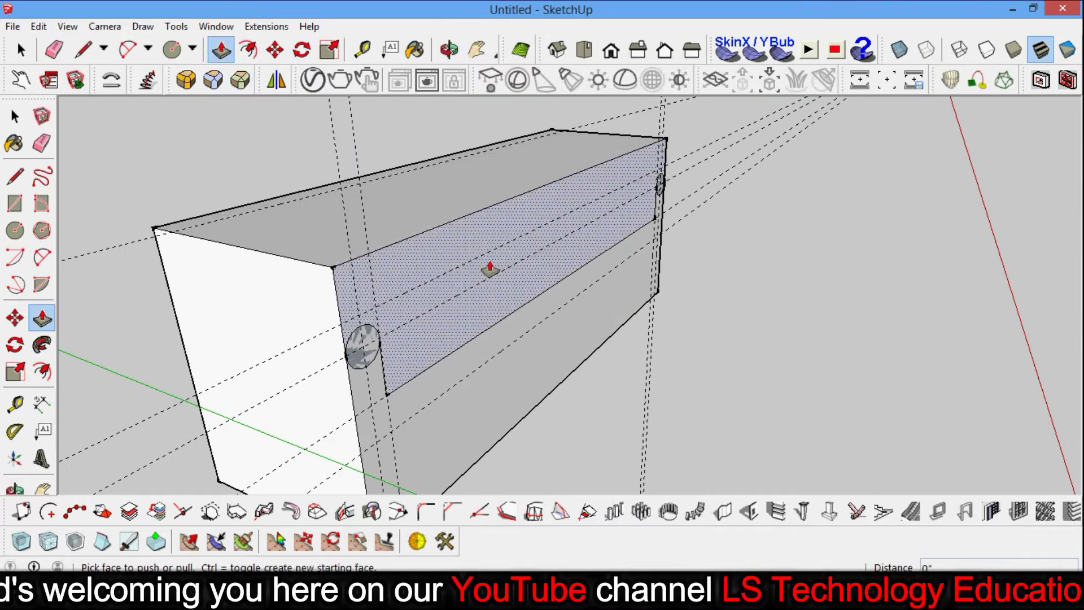
{"action": "left_click_drag", "start_coordinate": [455, 236], "coordinate": [305, 217]}
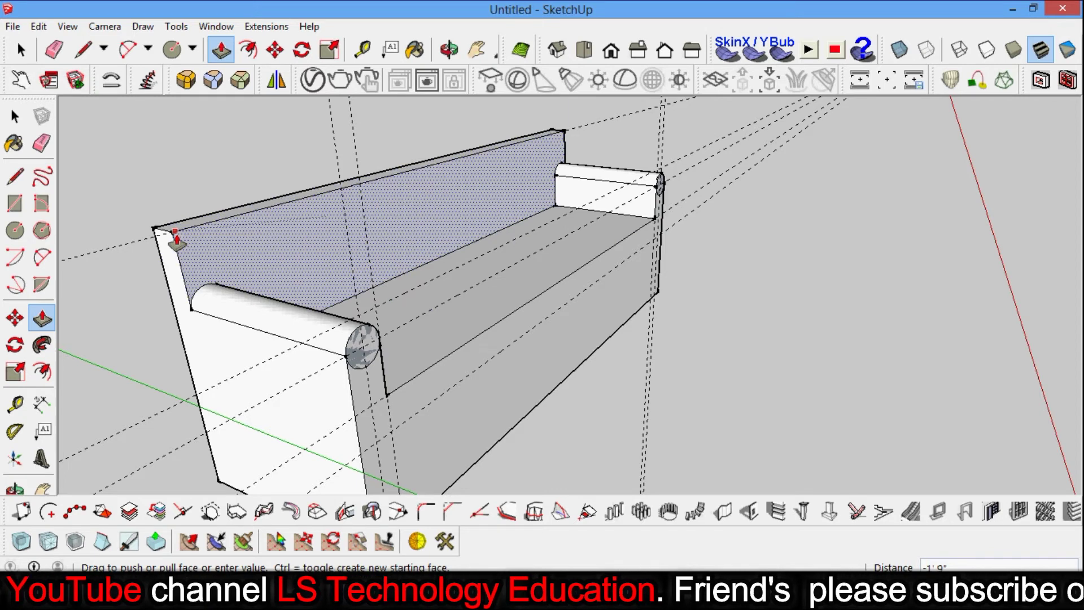
{"action": "left_click_drag", "start_coordinate": [165, 228], "coordinate": [176, 238]}
{"action": "left_click", "coordinate": [450, 50]}
{"action": "mouse_move", "coordinate": [564, 316]}
{"action": "left_mouse_down"}
{"action": "mouse_move", "coordinate": [552, 353]}
{"action": "mouse_move", "coordinate": [449, 330]}
{"action": "mouse_move", "coordinate": [474, 315]}
{"action": "mouse_move", "coordinate": [646, 317]}
{"action": "mouse_move", "coordinate": [484, 346]}
{"action": "mouse_move", "coordinate": [680, 333]}
{"action": "mouse_move", "coordinate": [889, 347]}
{"action": "left_mouse_up"}
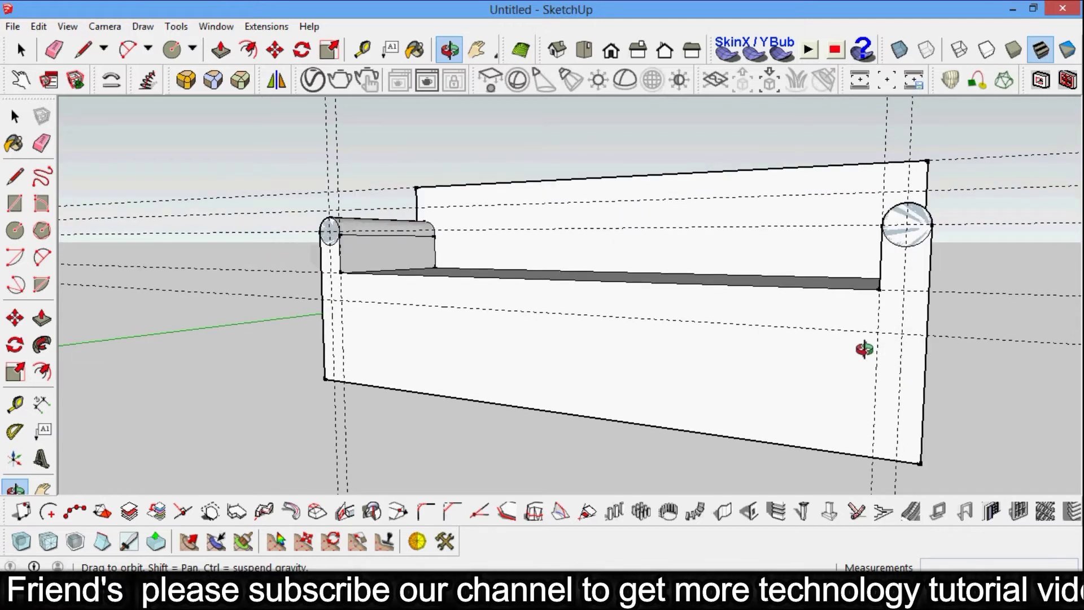
Draw an arc from below the right armrest circle down to the bottom corner.
{"action": "scroll", "coordinate": [941, 258], "scroll_direction": "up", "scroll_amount": 2}
{"action": "scroll", "coordinate": [940, 258], "scroll_direction": "up", "scroll_amount": 3}
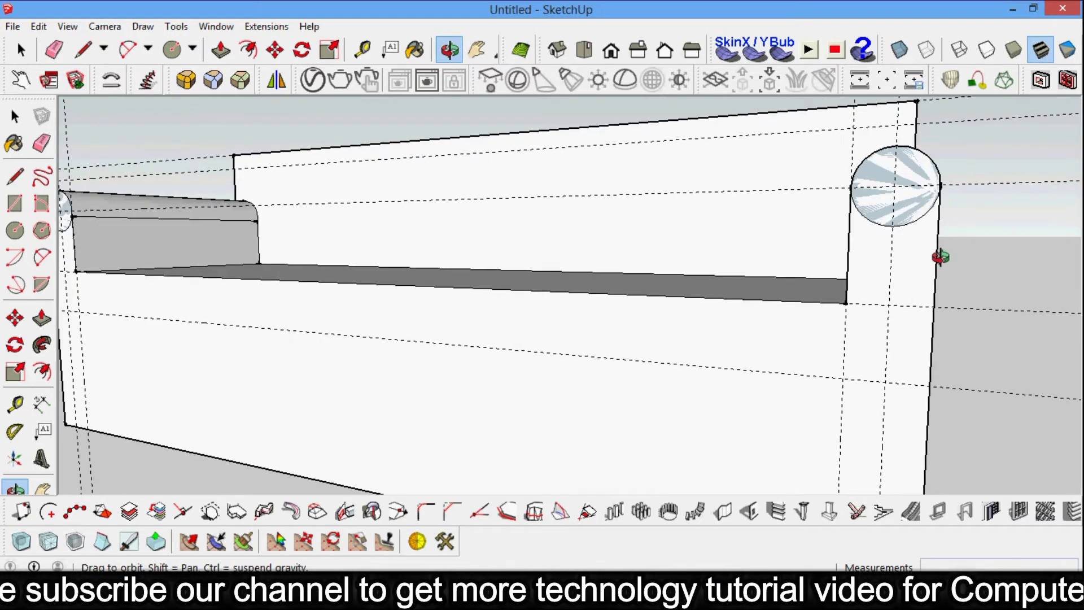
{"action": "scroll", "coordinate": [939, 257], "scroll_direction": "up", "scroll_amount": 2}
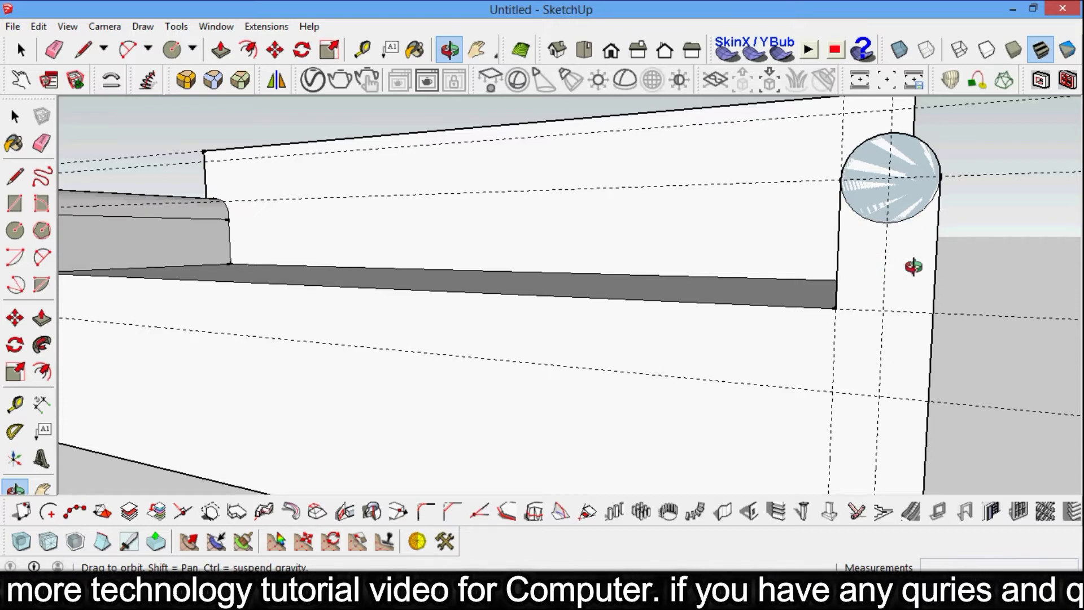
{"action": "scroll", "coordinate": [918, 246], "scroll_direction": "down", "scroll_amount": 3}
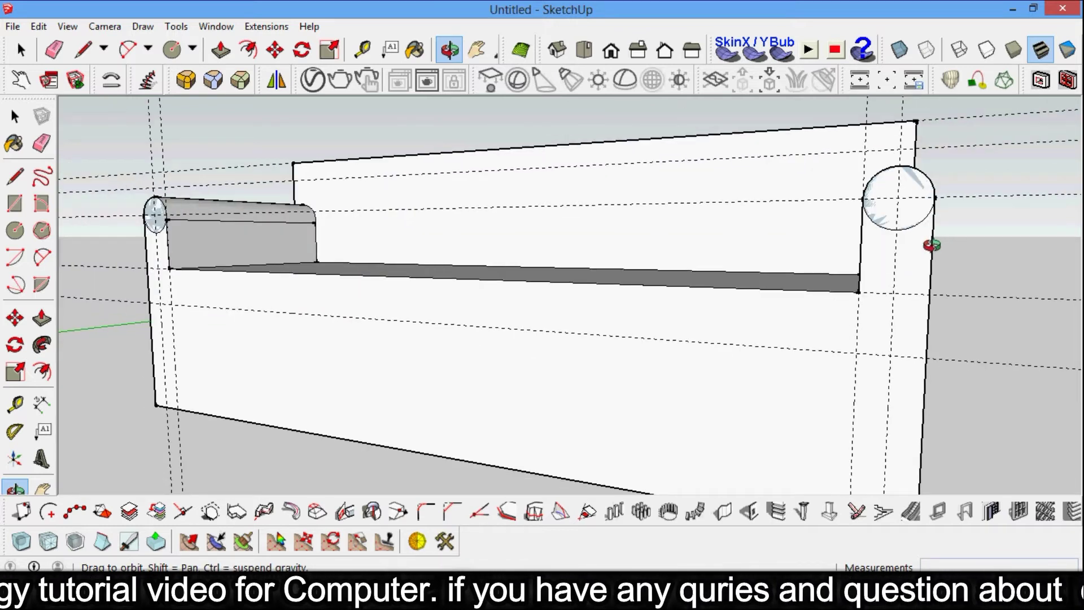
{"action": "scroll", "coordinate": [935, 283], "scroll_direction": "down", "scroll_amount": 1}
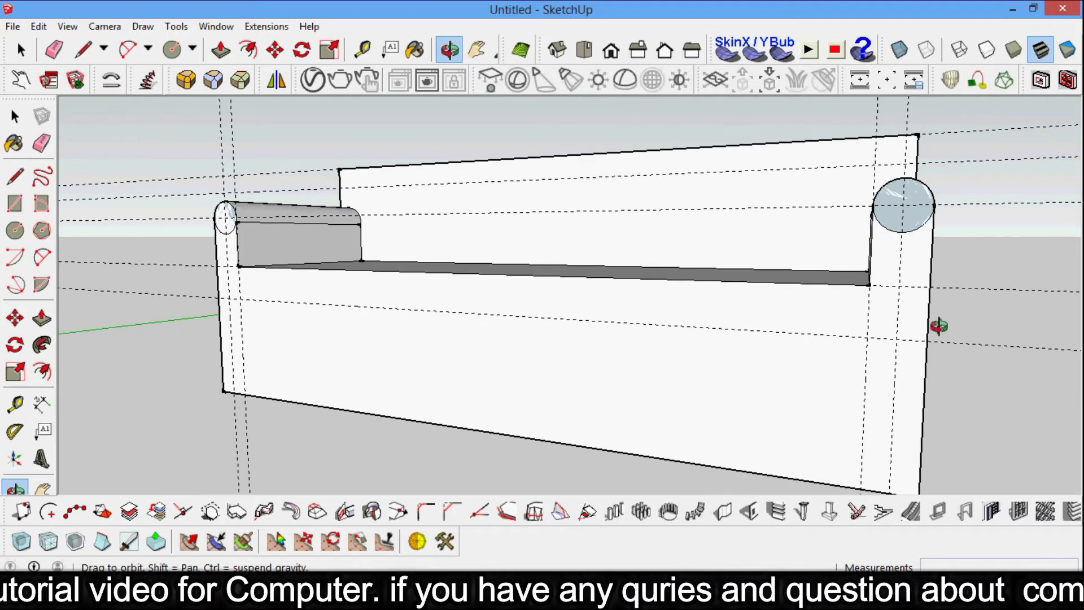
{"action": "left_click", "coordinate": [128, 50]}
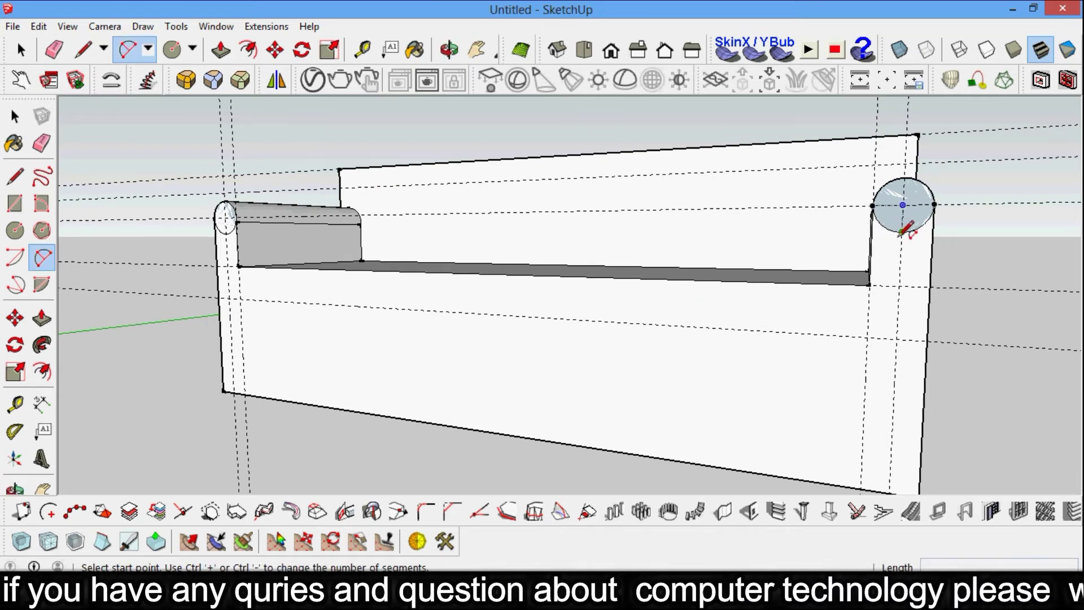
{"action": "left_click", "coordinate": [903, 232]}
{"action": "scroll", "coordinate": [926, 479], "scroll_direction": "down", "scroll_amount": 2}
{"action": "scroll", "coordinate": [927, 476], "scroll_direction": "up", "scroll_amount": 1}
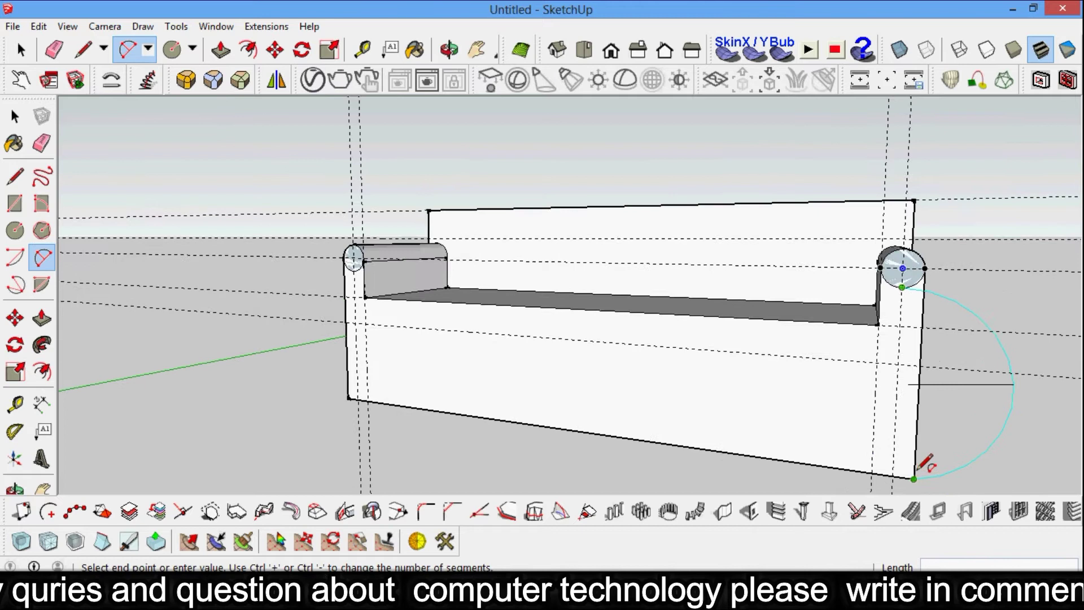
{"action": "scroll", "coordinate": [926, 471], "scroll_direction": "up", "scroll_amount": 1}
{"action": "left_click", "coordinate": [914, 479]}
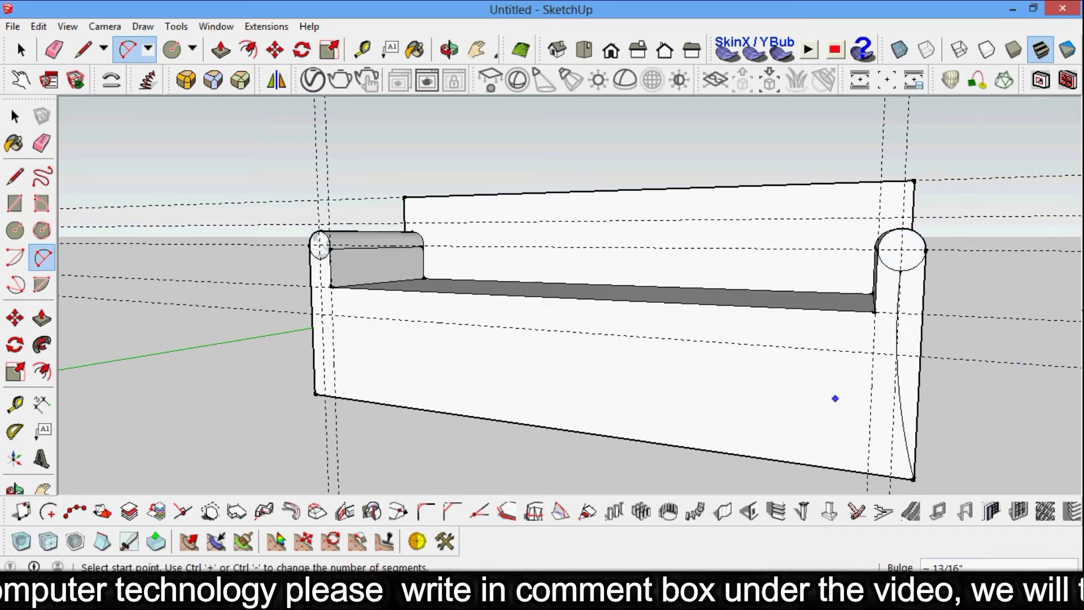
Draw the matching arc from the left armrest circle to the left bottom corner.
{"action": "scroll", "coordinate": [317, 282], "scroll_direction": "up", "scroll_amount": 2}
{"action": "scroll", "coordinate": [327, 260], "scroll_direction": "up", "scroll_amount": 1}
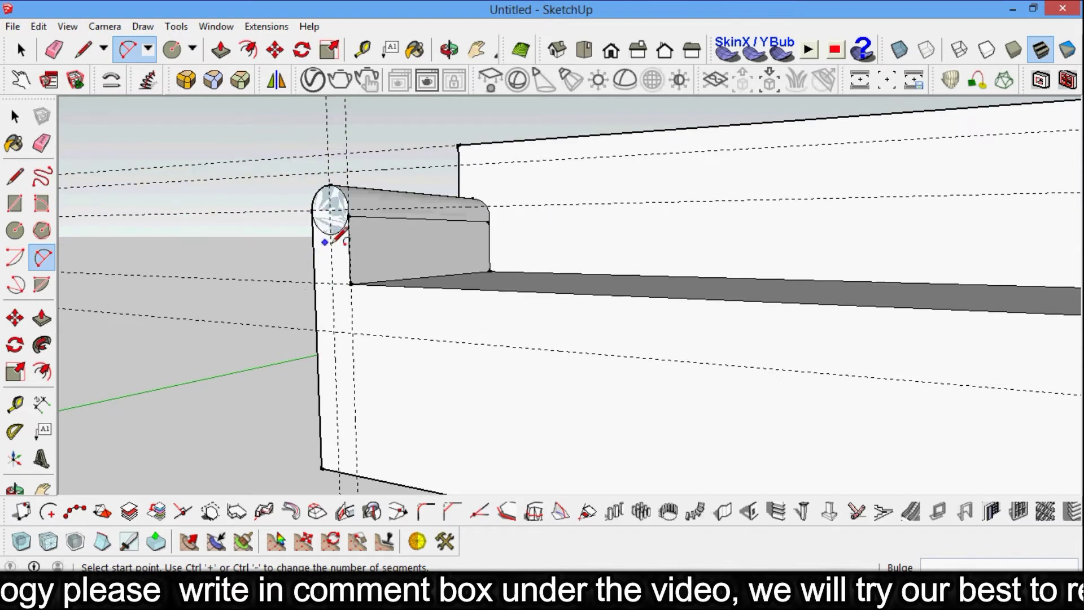
{"action": "left_click", "coordinate": [330, 234]}
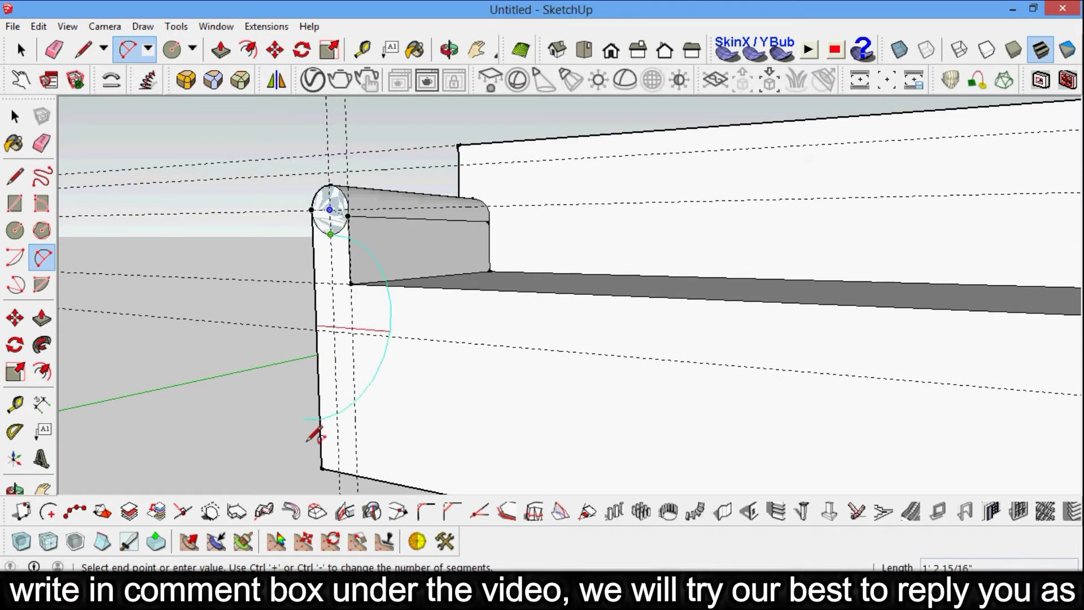
{"action": "left_click", "coordinate": [321, 468]}
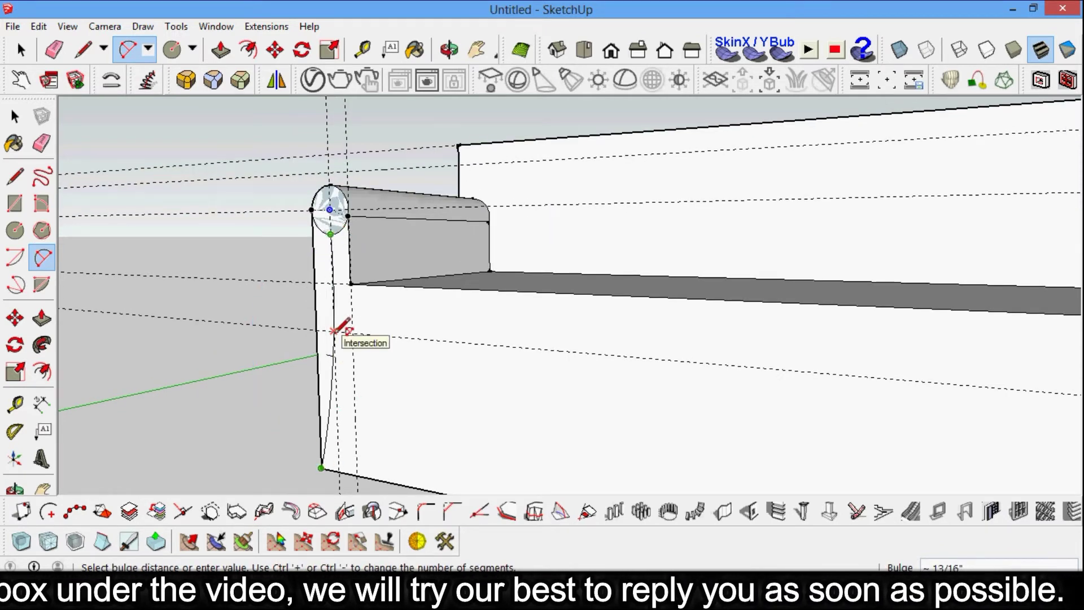
{"action": "scroll", "coordinate": [500, 367], "scroll_direction": "down", "scroll_amount": 2}
{"action": "scroll", "coordinate": [689, 368], "scroll_direction": "down", "scroll_amount": 2}
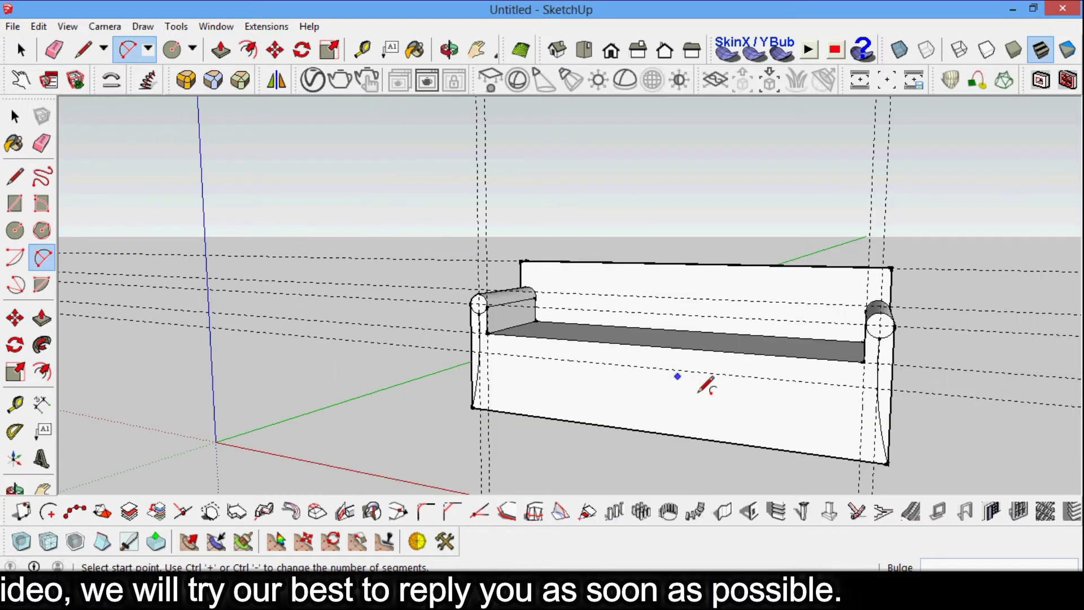
{"action": "scroll", "coordinate": [662, 293], "scroll_direction": "down", "scroll_amount": 1}
{"action": "left_click", "coordinate": [448, 50]}
Push/Pull away the slivers outside the arcs on the near arm, then the far arm.
{"action": "mouse_move", "coordinate": [647, 342]}
{"action": "left_mouse_down"}
{"action": "mouse_move", "coordinate": [601, 387]}
{"action": "mouse_move", "coordinate": [861, 388]}
{"action": "mouse_move", "coordinate": [620, 412]}
{"action": "left_mouse_up"}
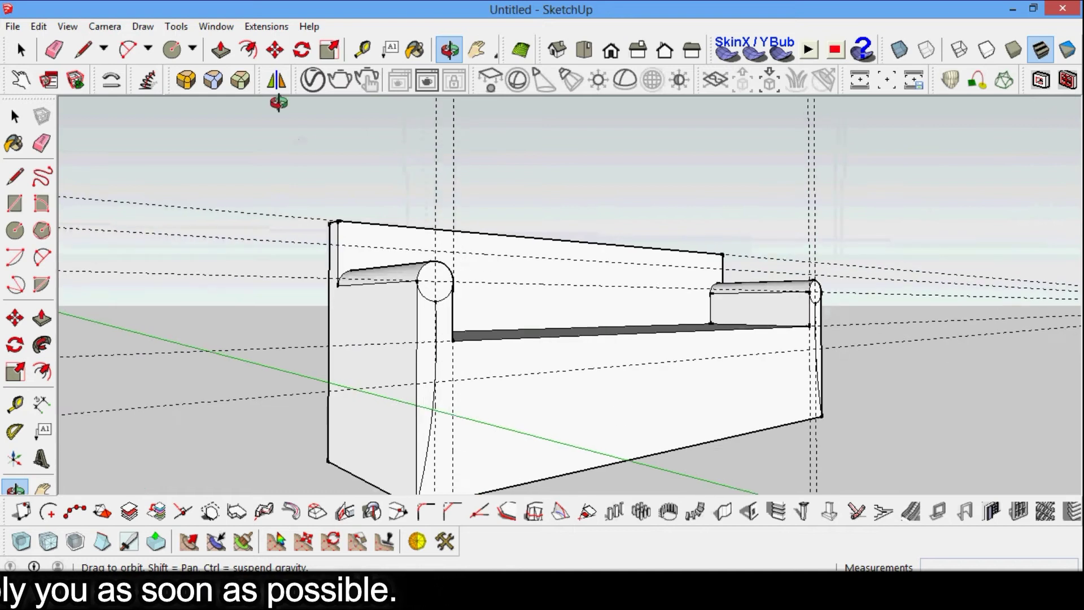
{"action": "key", "text": "p"}
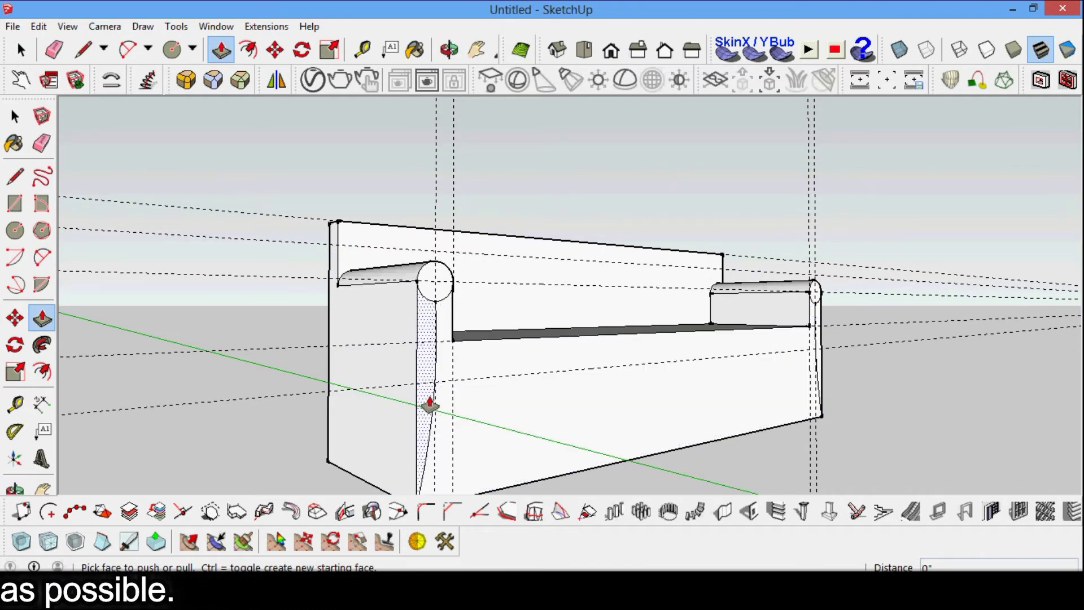
{"action": "mouse_move", "coordinate": [428, 401]}
{"action": "left_mouse_down"}
{"action": "mouse_move", "coordinate": [346, 292]}
{"action": "mouse_move", "coordinate": [289, 302]}
{"action": "left_mouse_up"}
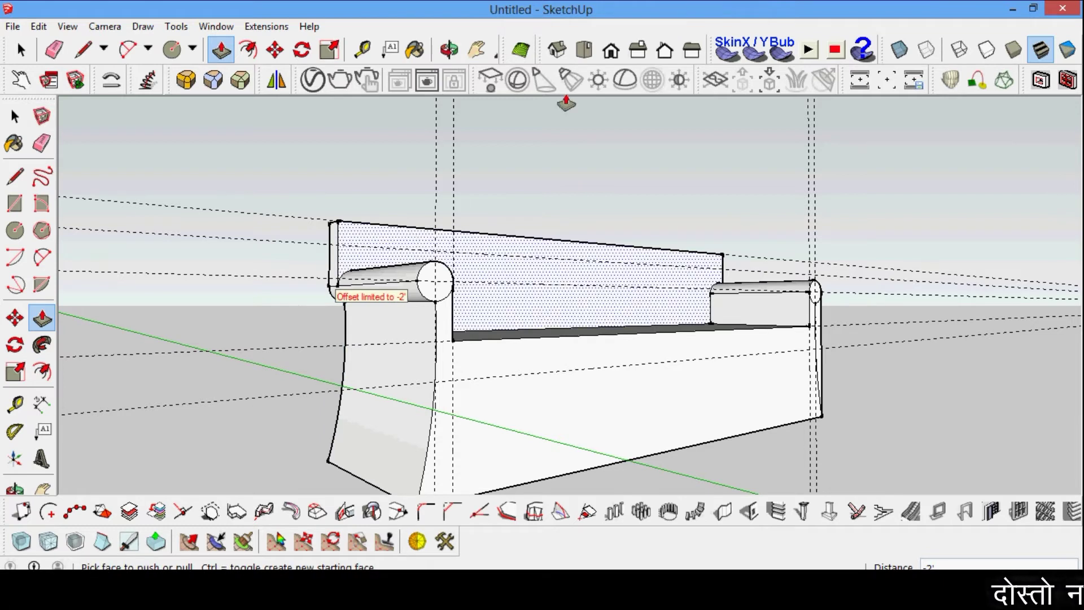
{"action": "key", "text": "o"}
{"action": "mouse_move", "coordinate": [689, 332]}
{"action": "left_mouse_down"}
{"action": "mouse_move", "coordinate": [388, 356]}
{"action": "mouse_move", "coordinate": [664, 377]}
{"action": "mouse_move", "coordinate": [722, 417]}
{"action": "left_mouse_up"}
{"action": "key", "text": "p"}
{"action": "left_click_drag", "start_coordinate": [629, 346], "coordinate": [740, 336]}
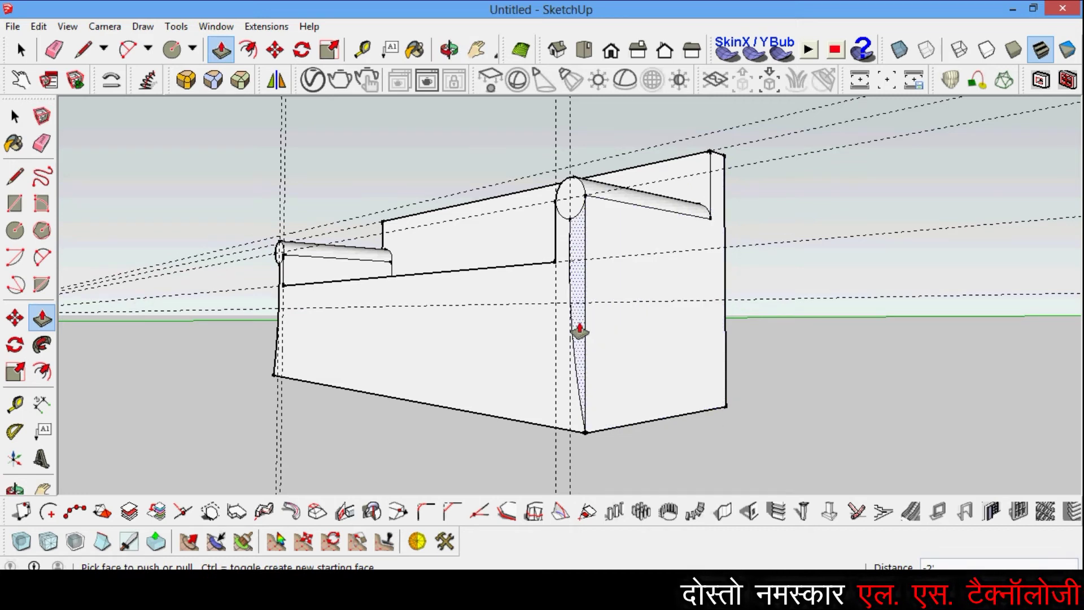
{"action": "left_click", "coordinate": [876, 398]}
{"action": "left_click", "coordinate": [449, 51]}
{"action": "mouse_move", "coordinate": [457, 283]}
{"action": "left_mouse_down"}
{"action": "mouse_move", "coordinate": [474, 303]}
{"action": "mouse_move", "coordinate": [567, 336]}
{"action": "mouse_move", "coordinate": [649, 336]}
{"action": "mouse_move", "coordinate": [604, 357]}
{"action": "mouse_move", "coordinate": [484, 269]}
{"action": "mouse_move", "coordinate": [477, 356]}
{"action": "mouse_move", "coordinate": [502, 334]}
{"action": "mouse_move", "coordinate": [399, 322]}
{"action": "mouse_move", "coordinate": [346, 281]}
{"action": "left_mouse_up"}
{"action": "mouse_move", "coordinate": [286, 242]}
{"action": "left_mouse_down"}
{"action": "mouse_move", "coordinate": [492, 262]}
{"action": "mouse_move", "coordinate": [431, 293]}
{"action": "mouse_move", "coordinate": [621, 279]}
{"action": "mouse_move", "coordinate": [489, 285]}
{"action": "mouse_move", "coordinate": [501, 259]}
{"action": "mouse_move", "coordinate": [571, 244]}
{"action": "mouse_move", "coordinate": [575, 261]}
{"action": "mouse_move", "coordinate": [347, 269]}
{"action": "mouse_move", "coordinate": [238, 255]}
{"action": "mouse_move", "coordinate": [448, 268]}
{"action": "mouse_move", "coordinate": [406, 286]}
{"action": "mouse_move", "coordinate": [400, 249]}
{"action": "mouse_move", "coordinate": [567, 244]}
{"action": "mouse_move", "coordinate": [460, 283]}
{"action": "mouse_move", "coordinate": [439, 252]}
{"action": "mouse_move", "coordinate": [516, 230]}
{"action": "mouse_move", "coordinate": [498, 256]}
{"action": "mouse_move", "coordinate": [497, 237]}
{"action": "mouse_move", "coordinate": [428, 216]}
{"action": "left_mouse_up"}
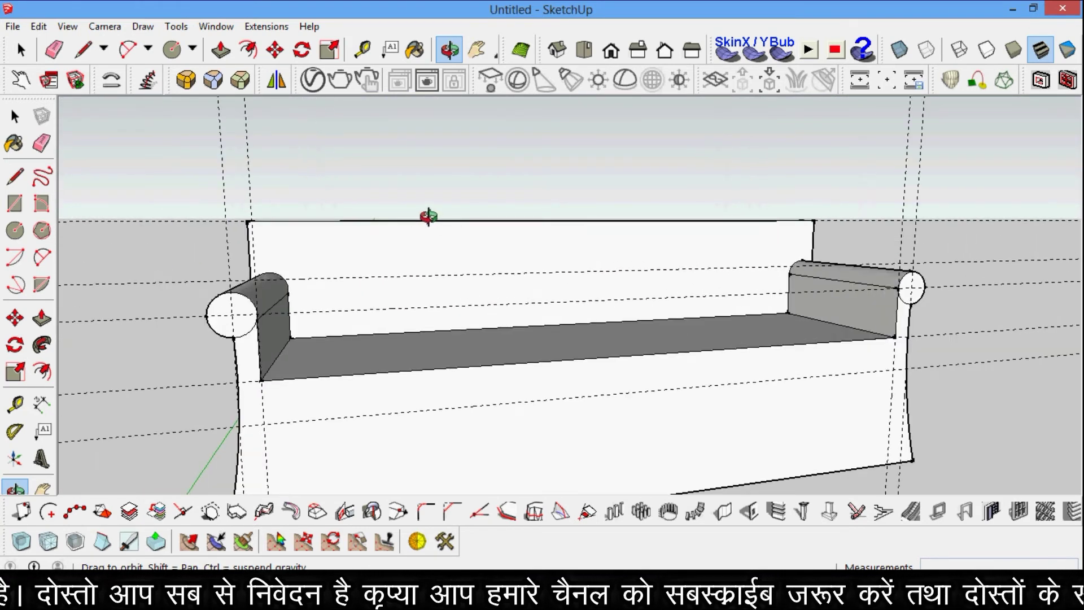
Arch the backrest top with a 2 Point Arc and closing line, then push the sliver through.
{"action": "scroll", "coordinate": [428, 217], "scroll_direction": "up", "scroll_amount": 2}
{"action": "mouse_move", "coordinate": [301, 268]}
{"action": "left_mouse_down"}
{"action": "mouse_move", "coordinate": [327, 271]}
{"action": "mouse_move", "coordinate": [243, 180]}
{"action": "left_mouse_up"}
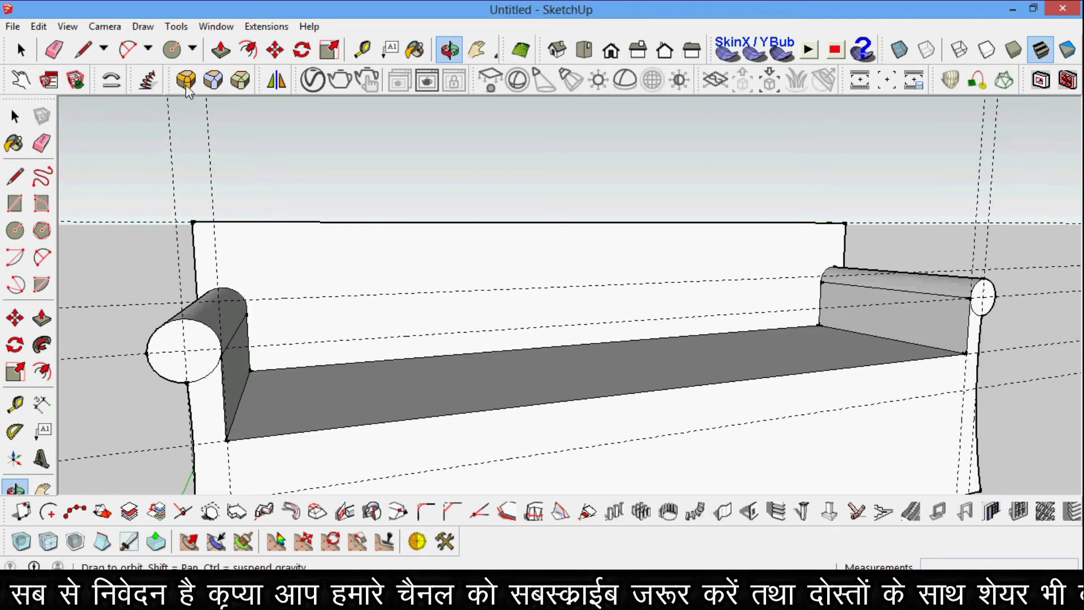
{"action": "mouse_move", "coordinate": [430, 237]}
{"action": "left_mouse_down"}
{"action": "mouse_move", "coordinate": [654, 358]}
{"action": "mouse_move", "coordinate": [508, 339]}
{"action": "mouse_move", "coordinate": [590, 345]}
{"action": "left_mouse_up"}
{"action": "left_click", "coordinate": [362, 50]}
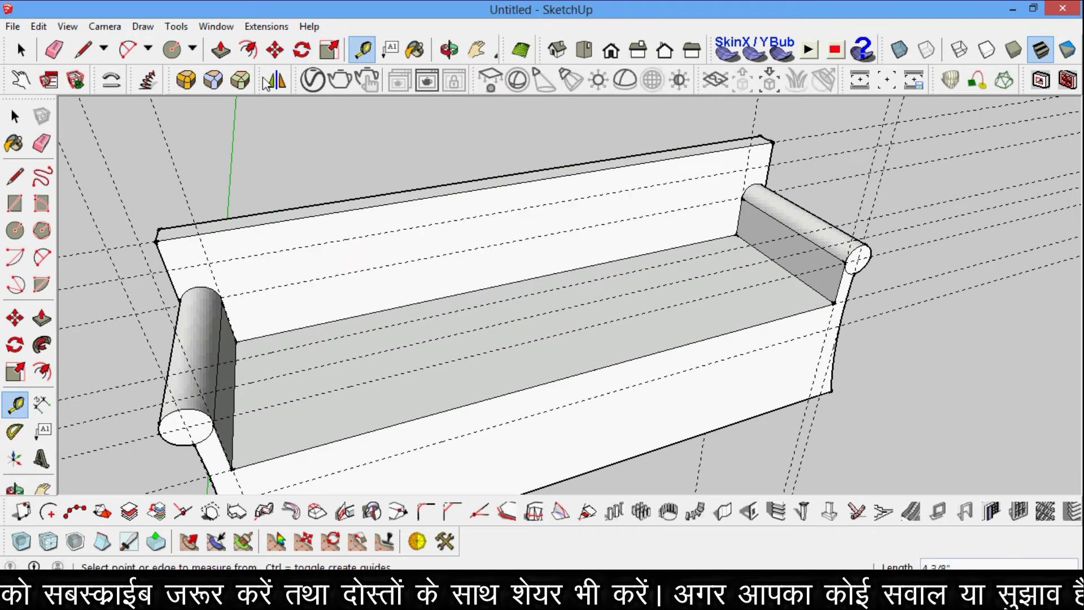
{"action": "left_click", "coordinate": [128, 49]}
{"action": "left_click", "coordinate": [746, 169]}
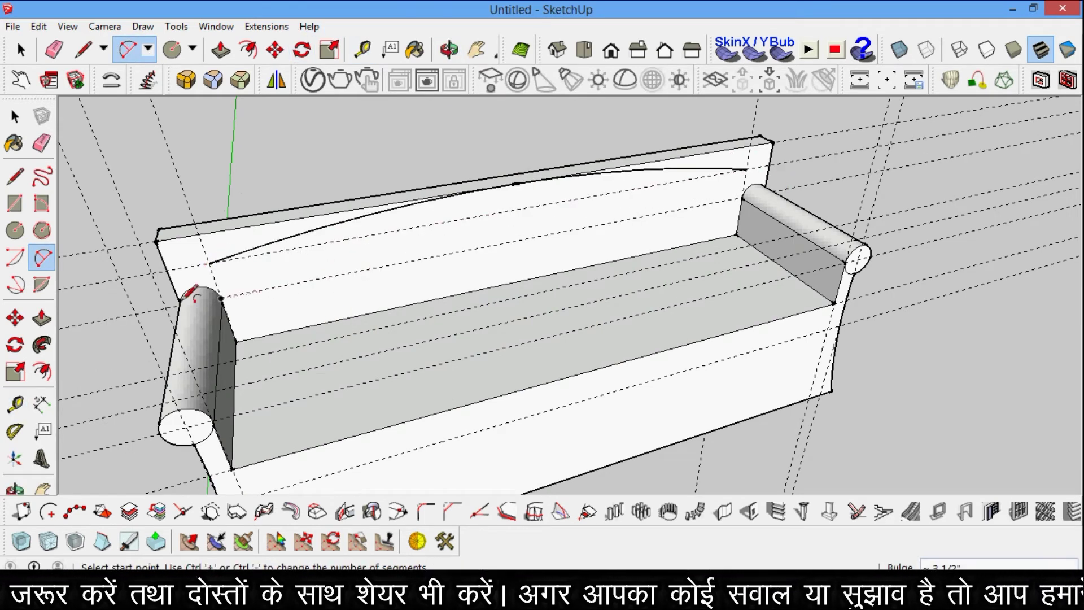
{"action": "left_click", "coordinate": [485, 189]}
{"action": "key", "text": "l"}
{"action": "left_click", "coordinate": [168, 270]}
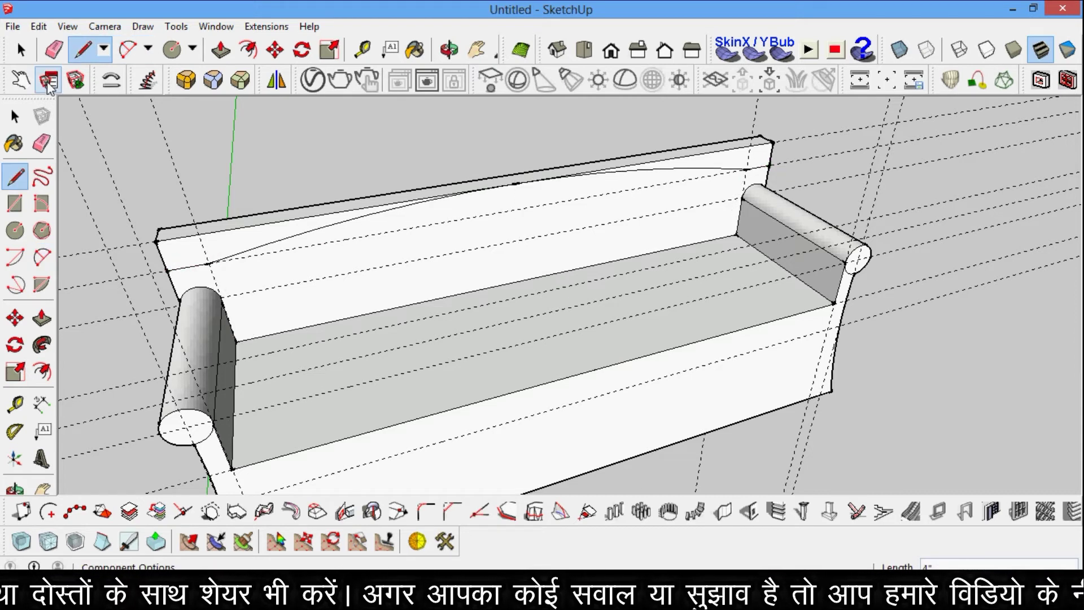
{"action": "left_click", "coordinate": [221, 50]}
{"action": "left_click", "coordinate": [223, 246]}
{"action": "left_click", "coordinate": [324, 151]}
Round the backrest's left corner into the armrest with a bulging arc.
{"action": "key", "text": "o"}
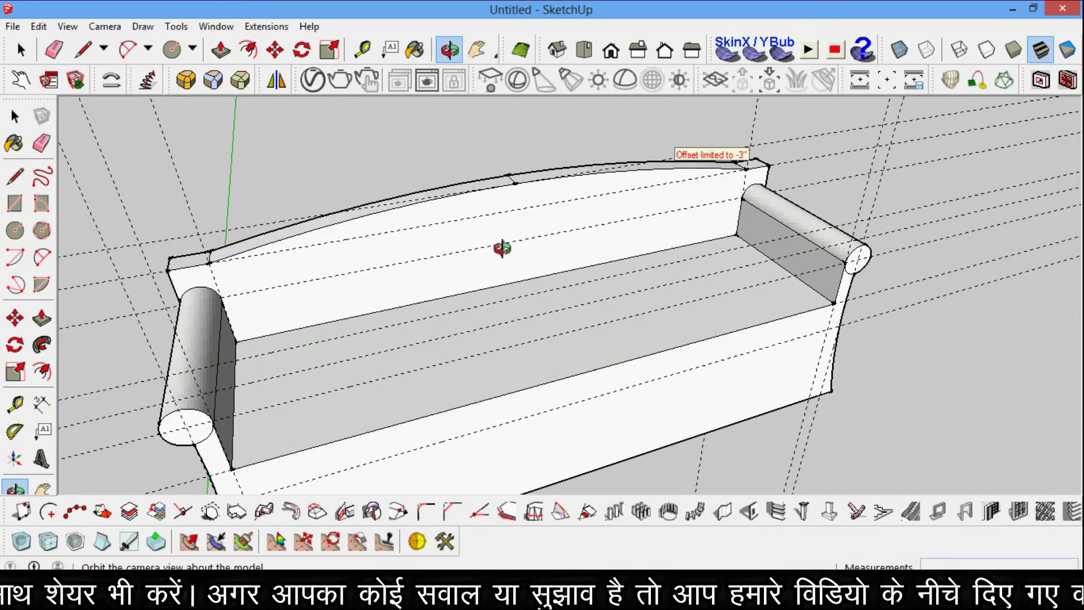
{"action": "left_click_drag", "start_coordinate": [502, 247], "coordinate": [259, 229]}
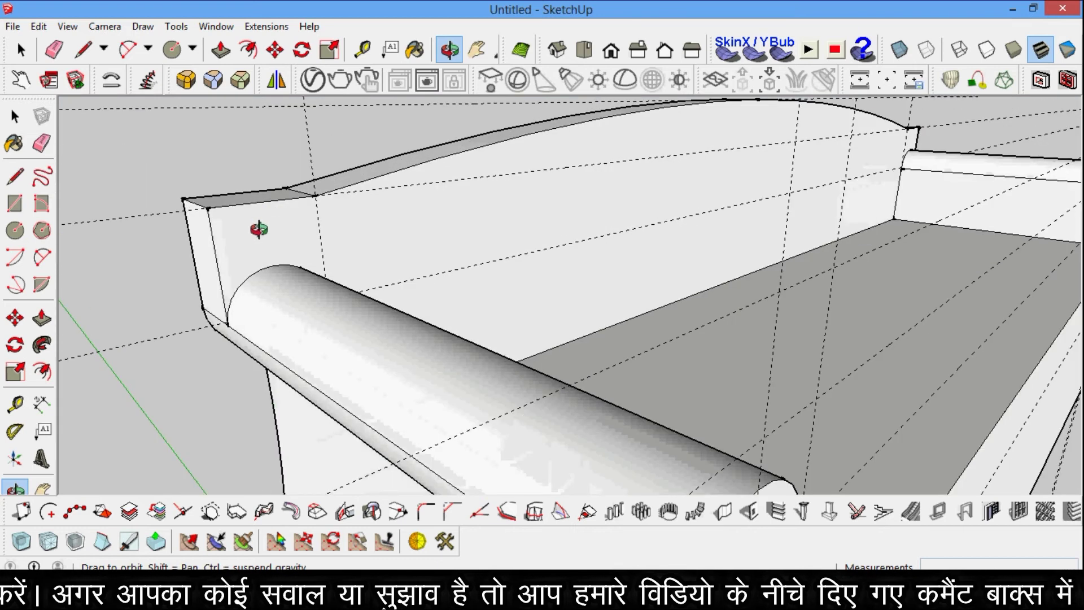
{"action": "left_click", "coordinate": [128, 50]}
{"action": "left_click", "coordinate": [227, 325]}
{"action": "left_click", "coordinate": [316, 195]}
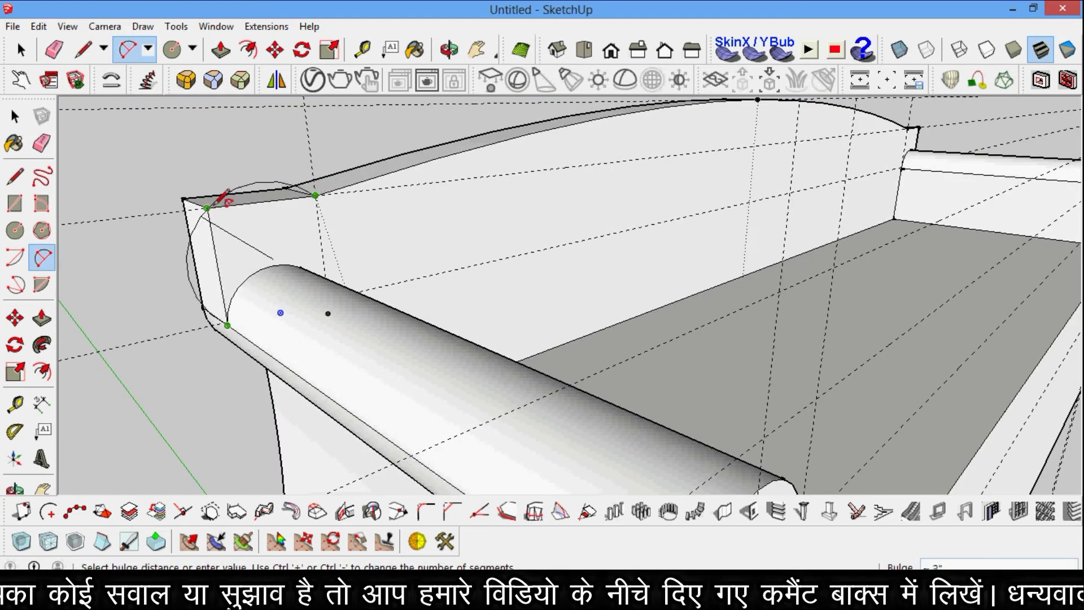
{"action": "left_click", "coordinate": [252, 248]}
{"action": "left_click", "coordinate": [449, 50]}
{"action": "mouse_move", "coordinate": [564, 254]}
{"action": "left_mouse_down"}
{"action": "mouse_move", "coordinate": [975, 207]}
{"action": "mouse_move", "coordinate": [463, 219]}
{"action": "left_mouse_up"}
{"action": "scroll", "coordinate": [661, 272], "scroll_direction": "up", "scroll_amount": 5}
Round the backrest's right corner into the right armrest with another arc.
{"action": "key", "text": "a"}
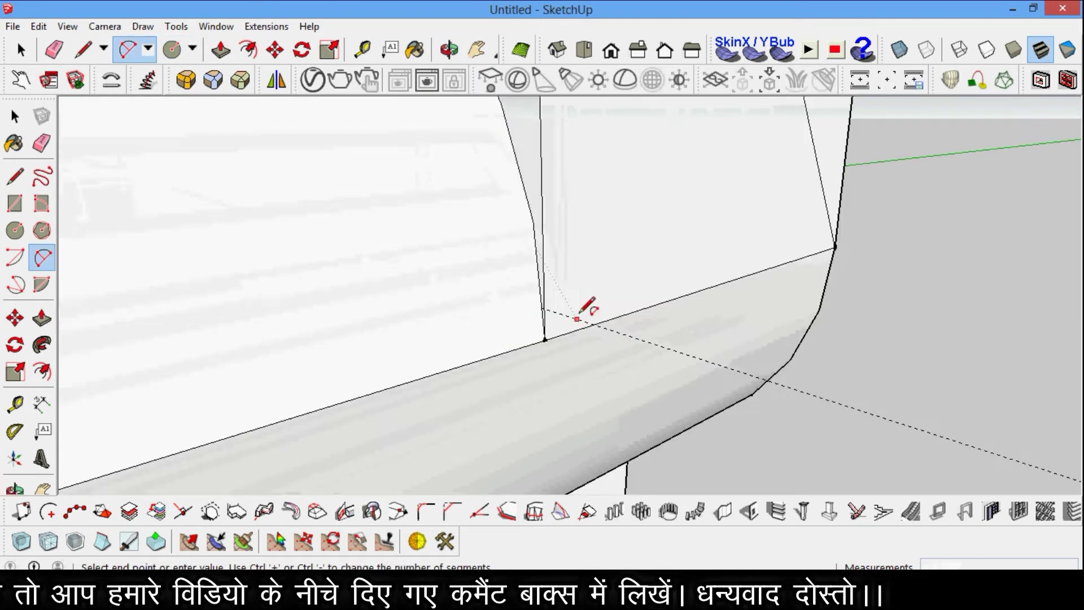
{"action": "left_click", "coordinate": [455, 146]}
{"action": "left_click", "coordinate": [556, 338]}
{"action": "left_click", "coordinate": [556, 218]}
{"action": "scroll", "coordinate": [555, 218], "scroll_direction": "down", "scroll_amount": 5}
{"action": "mouse_move", "coordinate": [510, 198]}
{"action": "middle_mouse_down"}
{"action": "mouse_move", "coordinate": [588, 262]}
{"action": "mouse_move", "coordinate": [576, 339]}
{"action": "mouse_move", "coordinate": [553, 295]}
{"action": "mouse_move", "coordinate": [537, 302]}
{"action": "mouse_move", "coordinate": [548, 321]}
{"action": "mouse_move", "coordinate": [571, 305]}
{"action": "middle_mouse_up"}
{"action": "scroll", "coordinate": [542, 302], "scroll_direction": "down", "scroll_amount": 3}
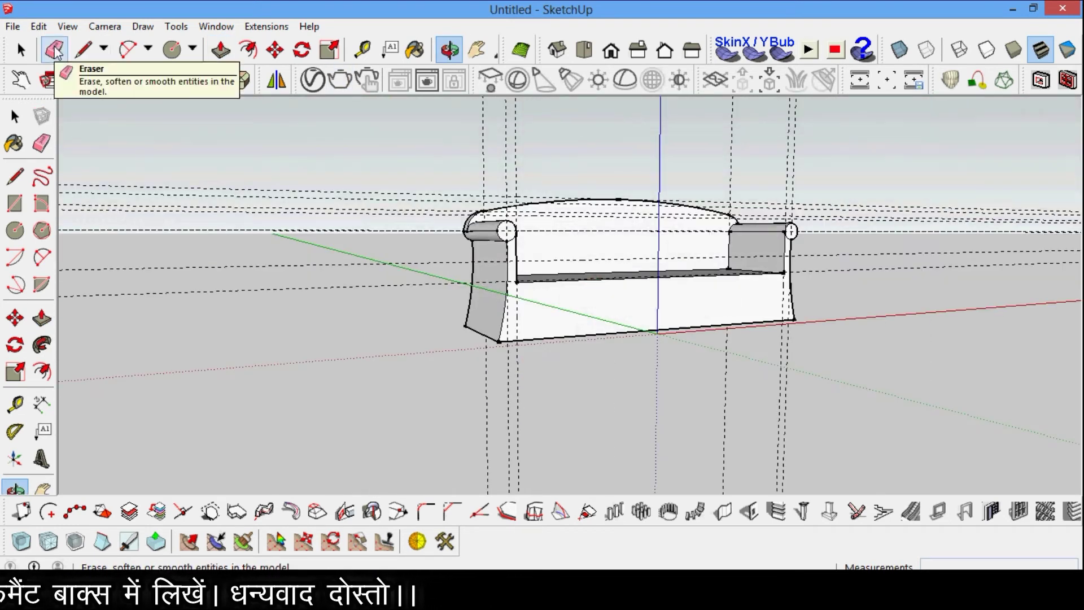
Erase the construction guides and orbit to view the sofa's underside.
{"action": "left_click", "coordinate": [54, 50]}
{"action": "middle_click_drag", "start_coordinate": [695, 179], "coordinate": [621, 283]}
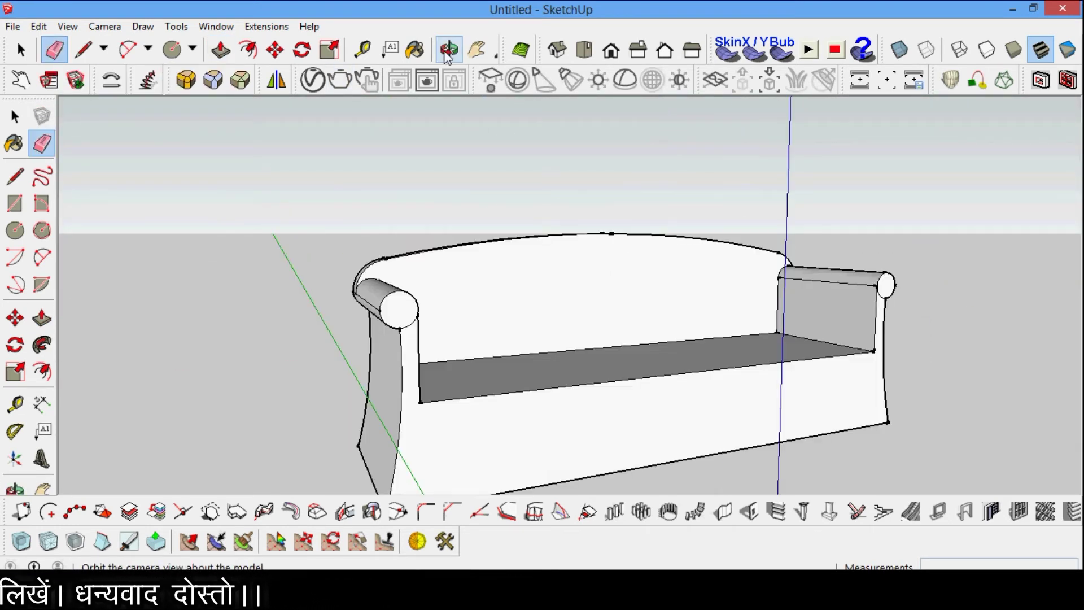
{"action": "scroll", "coordinate": [593, 382], "scroll_direction": "down", "scroll_amount": 3}
{"action": "mouse_move", "coordinate": [593, 382]}
{"action": "middle_mouse_down"}
{"action": "mouse_move", "coordinate": [886, 387]}
{"action": "mouse_move", "coordinate": [674, 324]}
{"action": "middle_mouse_up"}
{"action": "scroll", "coordinate": [674, 323], "scroll_direction": "up", "scroll_amount": 3}
{"action": "scroll", "coordinate": [674, 323], "scroll_direction": "up", "scroll_amount": 3}
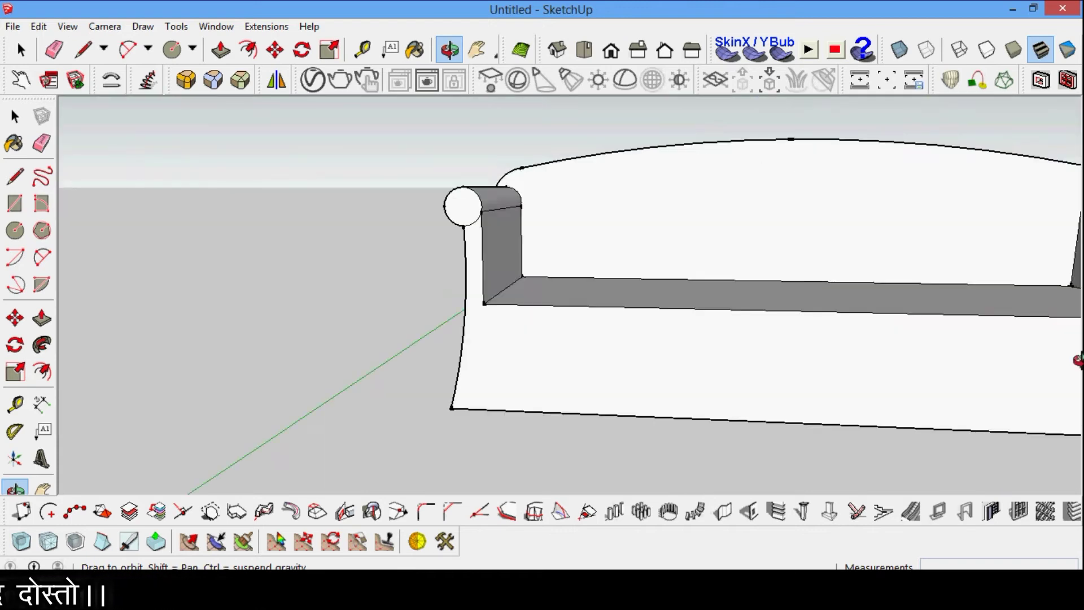
{"action": "scroll", "coordinate": [596, 360], "scroll_direction": "down", "scroll_amount": 5}
{"action": "mouse_move", "coordinate": [596, 361]}
{"action": "middle_mouse_down"}
{"action": "mouse_move", "coordinate": [632, 360]}
{"action": "mouse_move", "coordinate": [260, 87]}
{"action": "middle_mouse_up"}
Offset an inset outline on the underside face and begin pushing the inner panel.
{"action": "left_click", "coordinate": [248, 49]}
{"action": "left_click", "coordinate": [514, 320]}
{"action": "left_click", "coordinate": [439, 280]}
{"action": "left_click", "coordinate": [220, 49]}
{"action": "left_click", "coordinate": [500, 305]}
Finish the underside recess and place a circle in the base's right corner.
{"action": "mouse_move", "coordinate": [588, 288]}
{"action": "middle_mouse_down"}
{"action": "mouse_move", "coordinate": [578, 261]}
{"action": "mouse_move", "coordinate": [627, 283]}
{"action": "mouse_move", "coordinate": [657, 196]}
{"action": "middle_mouse_up"}
{"action": "key", "text": "c"}
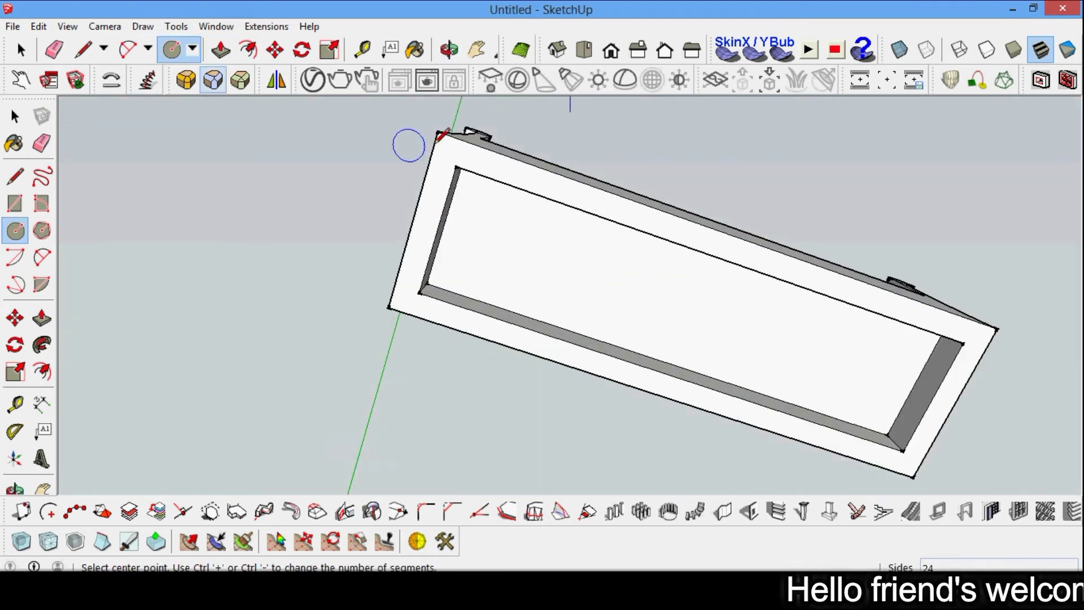
{"action": "scroll", "coordinate": [446, 138], "scroll_direction": "up", "scroll_amount": 3}
{"action": "scroll", "coordinate": [493, 168], "scroll_direction": "down", "scroll_amount": 1}
{"action": "scroll", "coordinate": [423, 387], "scroll_direction": "up", "scroll_amount": 1}
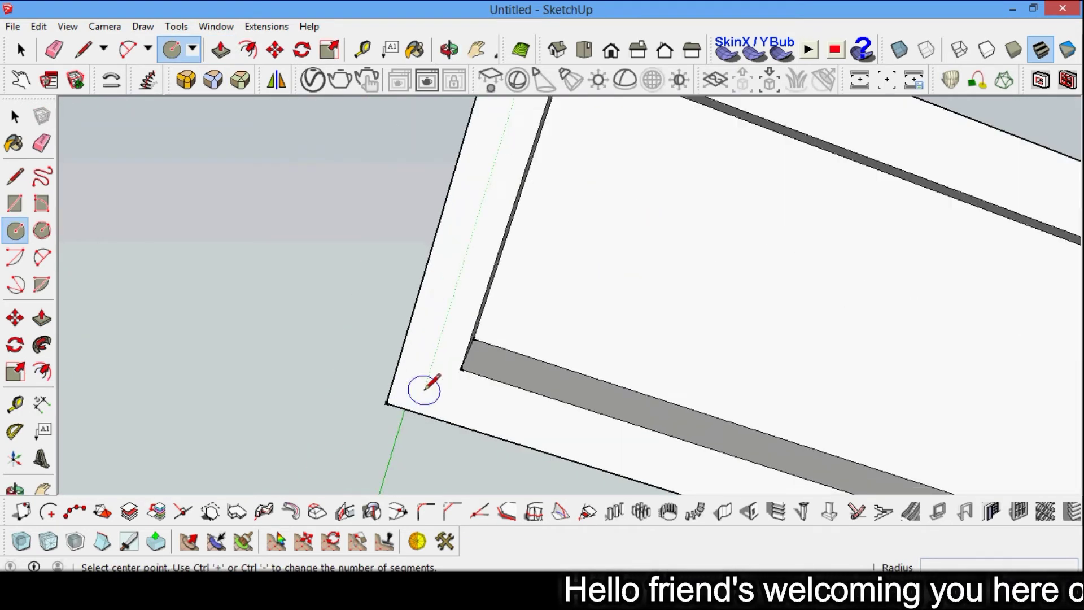
{"action": "scroll", "coordinate": [274, 308], "scroll_direction": "down", "scroll_amount": 3}
{"action": "scroll", "coordinate": [1073, 364], "scroll_direction": "up", "scroll_amount": 5}
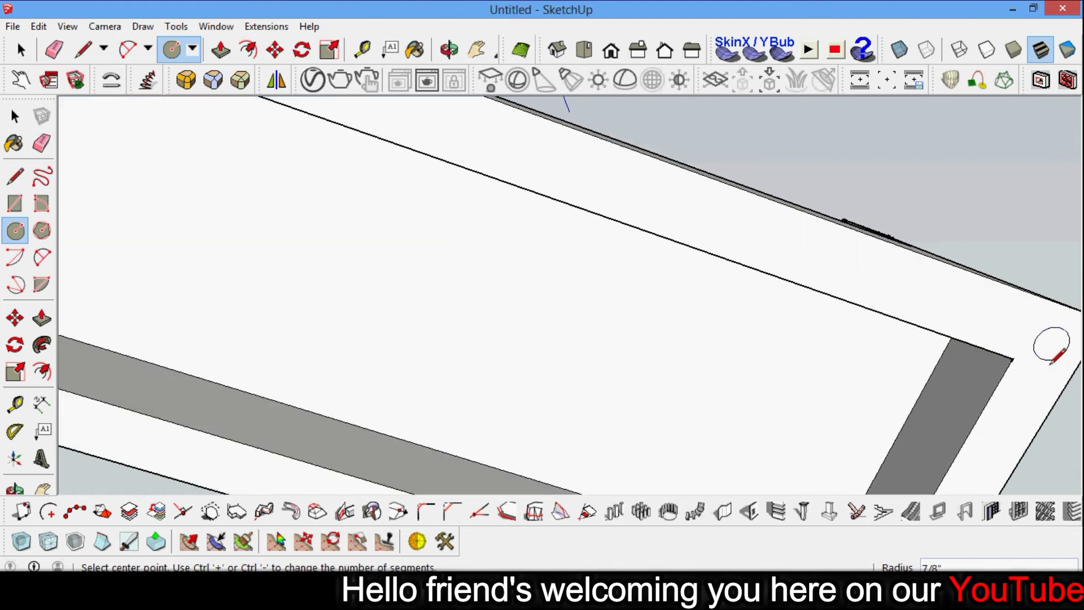
{"action": "scroll", "coordinate": [1050, 344], "scroll_direction": "down", "scroll_amount": 2}
{"action": "middle_click_drag", "start_coordinate": [1050, 344], "coordinate": [622, 430], "text": "shift"}
{"action": "left_click", "coordinate": [575, 409]}
Pull the corner circle into a short leg under the frame.
{"action": "scroll", "coordinate": [580, 397], "scroll_direction": "down", "scroll_amount": 3}
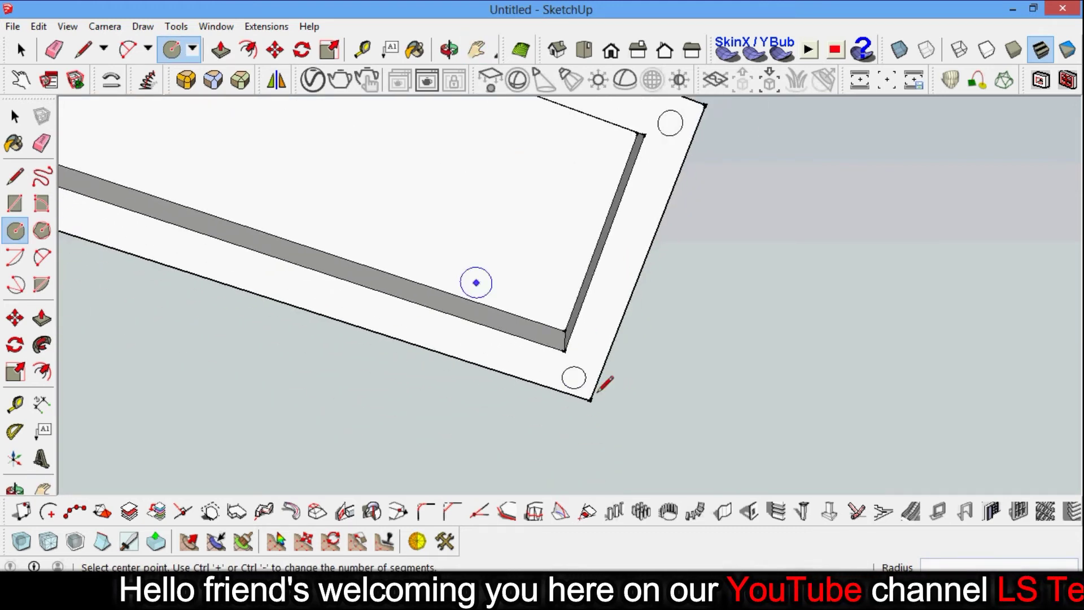
{"action": "middle_click_drag", "start_coordinate": [477, 280], "coordinate": [251, 186]}
{"action": "key", "text": "p"}
{"action": "left_click", "coordinate": [559, 286]}
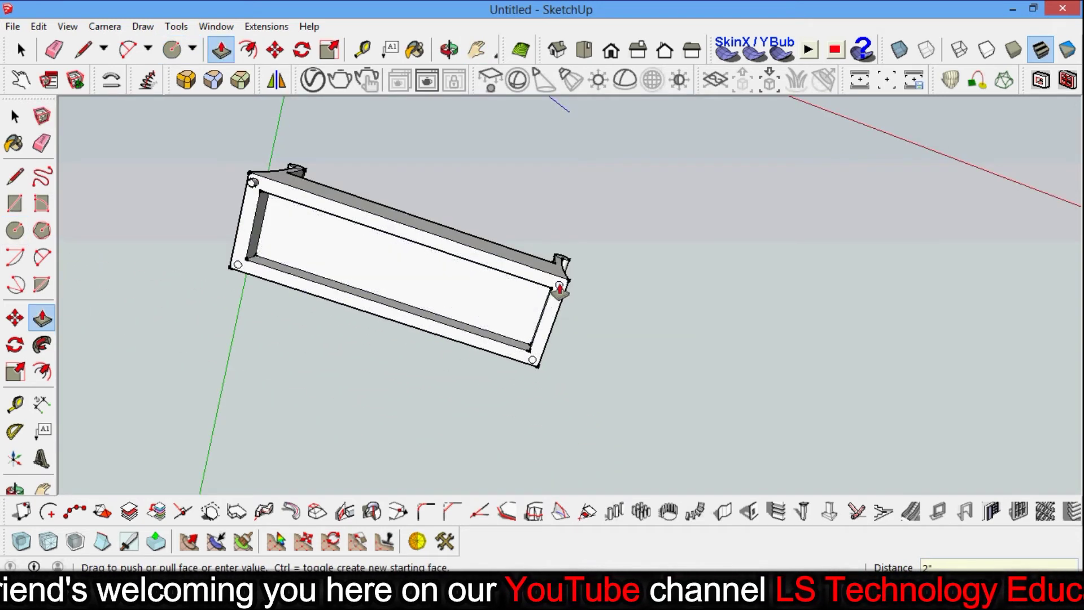
{"action": "left_click", "coordinate": [235, 268]}
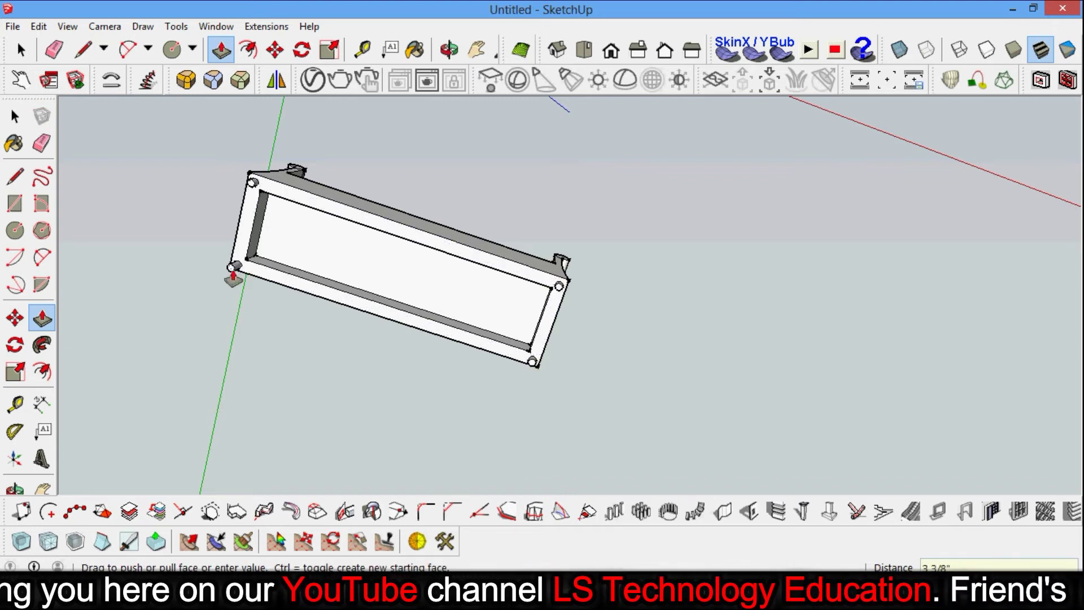
Measure the seat depth at about 1'9" and bring the ground origin into view.
{"action": "key", "text": "o"}
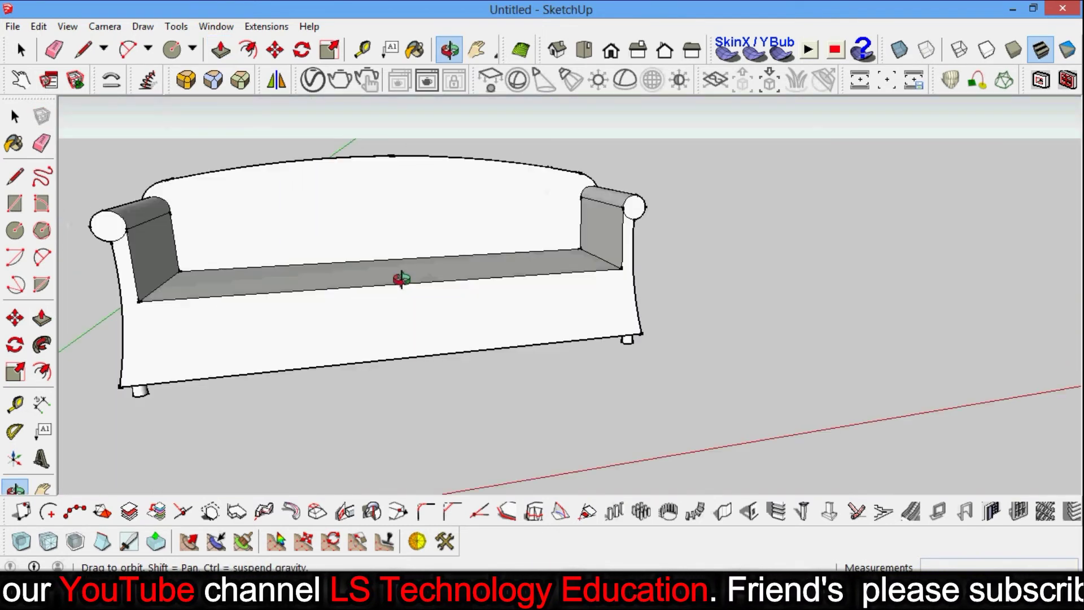
{"action": "left_click_drag", "start_coordinate": [384, 353], "coordinate": [527, 280]}
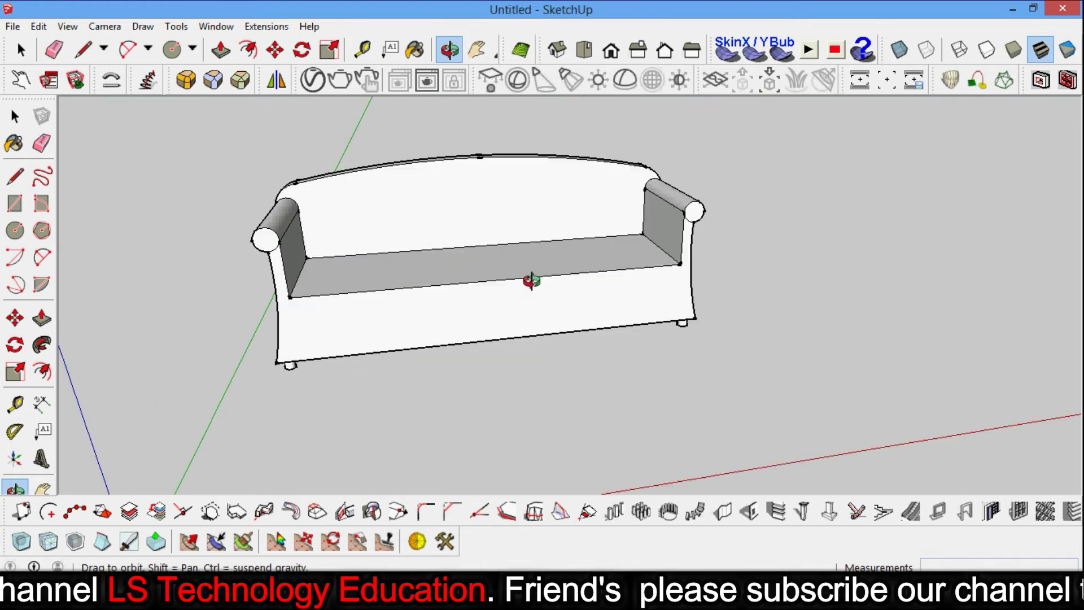
{"action": "scroll", "coordinate": [528, 280], "scroll_direction": "up", "scroll_amount": 5}
{"action": "key", "text": "t"}
{"action": "left_click", "coordinate": [242, 290]}
{"action": "left_click", "coordinate": [790, 242]}
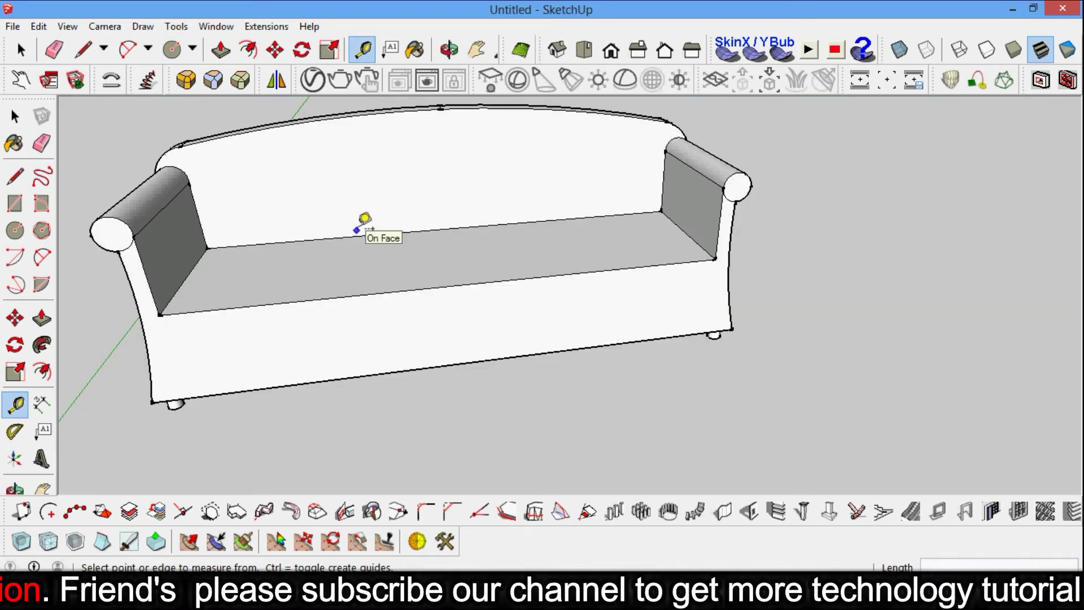
{"action": "scroll", "coordinate": [816, 361], "scroll_direction": "down", "scroll_amount": 3}
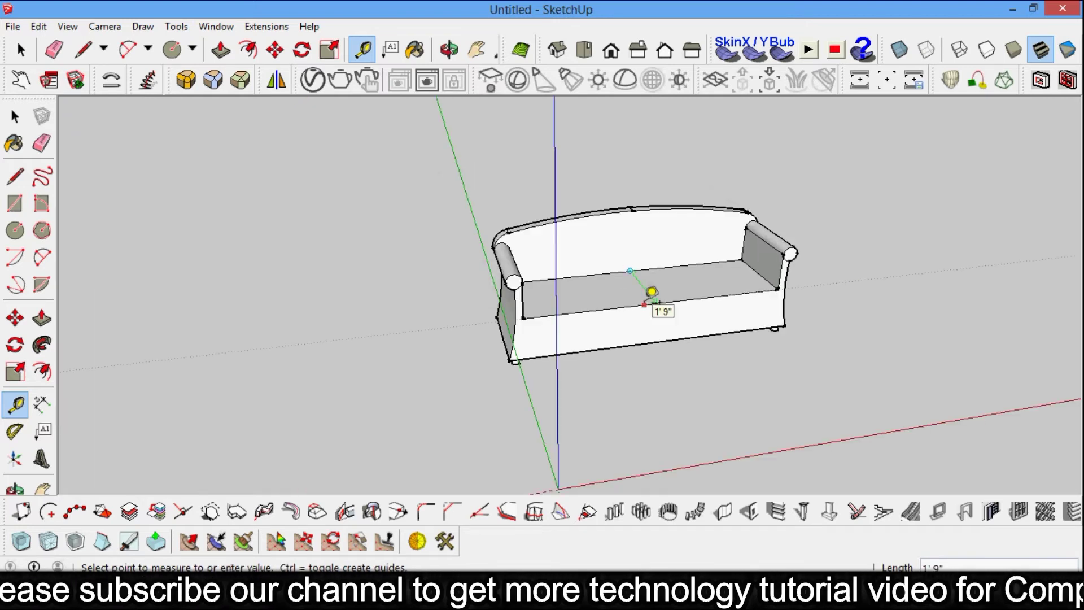
{"action": "scroll", "coordinate": [652, 292], "scroll_direction": "down", "scroll_amount": 3}
{"action": "middle_click_drag", "start_coordinate": [830, 237], "coordinate": [724, 421], "text": "shift"}
{"action": "key", "text": "r"}
{"action": "type", "text": "23\",2"}
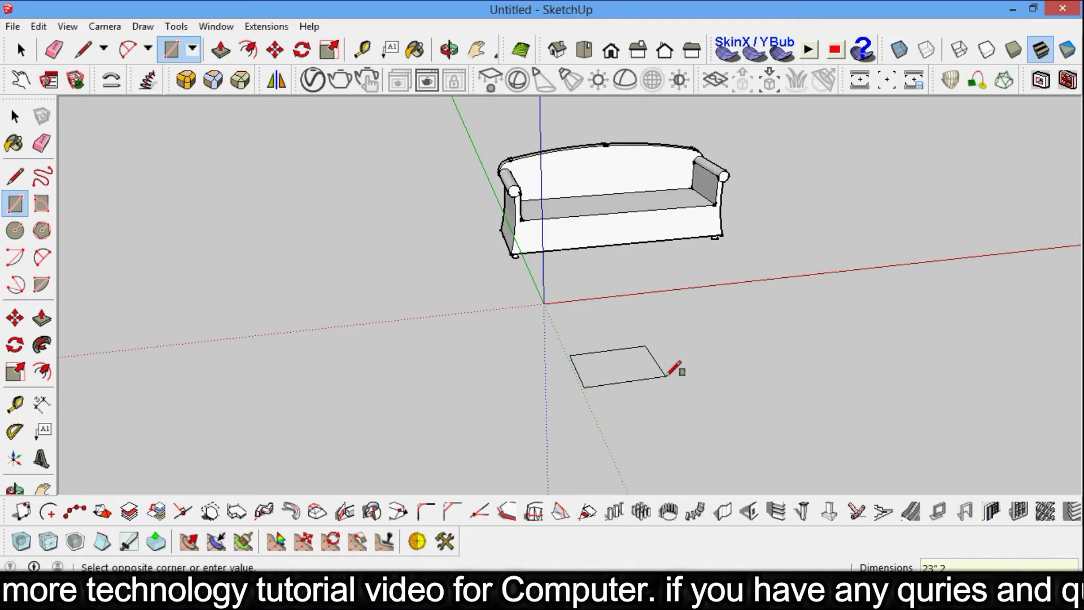
Draw a rectangle on the ground and Push/Pull it into a thin slab.
{"action": "left_click", "coordinate": [667, 374]}
{"action": "scroll", "coordinate": [672, 376], "scroll_direction": "up", "scroll_amount": 2}
{"action": "key", "text": "p"}
{"action": "left_click", "coordinate": [649, 373]}
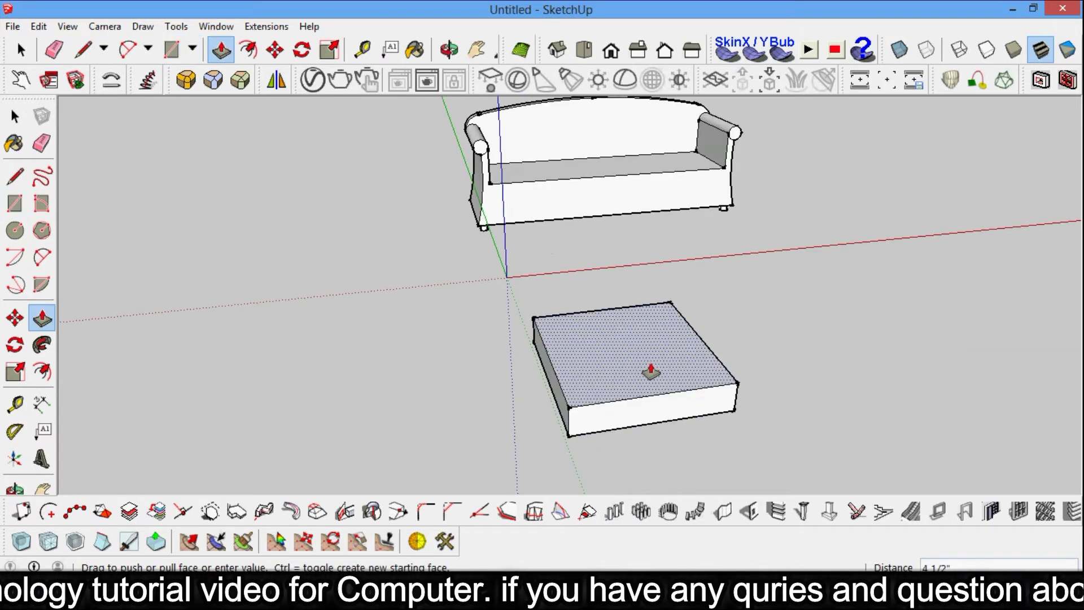
{"action": "left_click", "coordinate": [646, 374]}
{"action": "scroll", "coordinate": [624, 356], "scroll_direction": "up", "scroll_amount": 3}
Select the slab and round its edges with RoundCorner to form a cushion.
{"action": "key", "text": "space"}
{"action": "left_click_drag", "start_coordinate": [400, 213], "coordinate": [918, 452]}
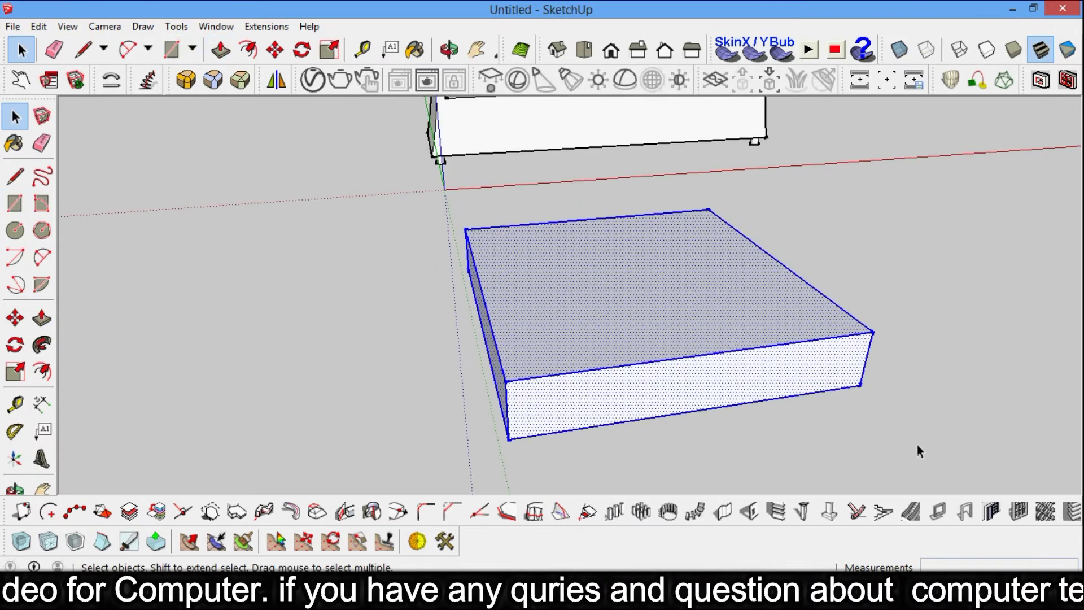
{"action": "left_click", "coordinate": [632, 312]}
{"action": "key", "text": "Return"}
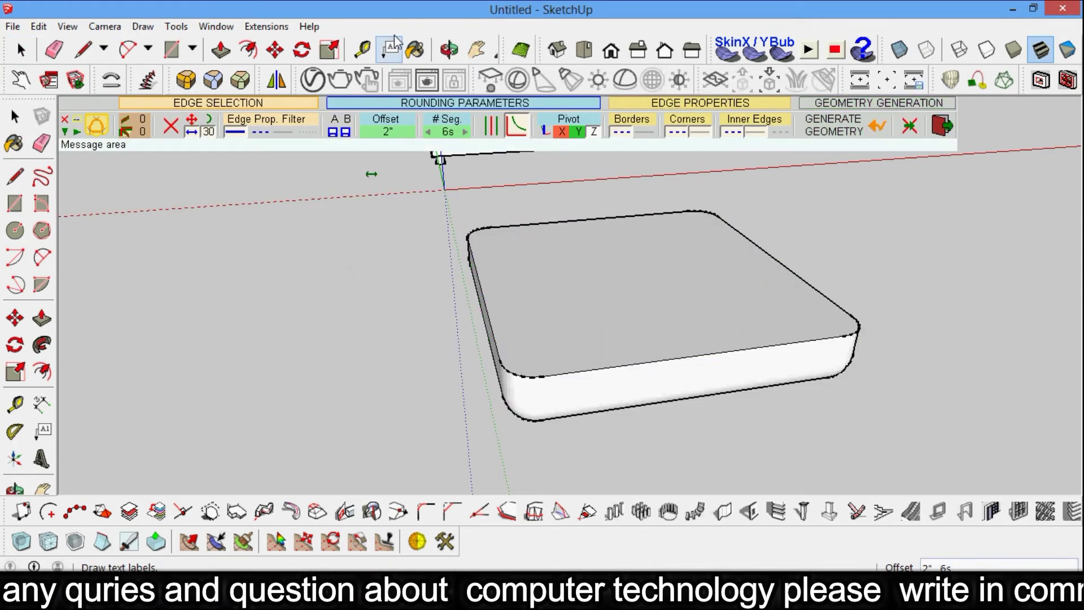
{"action": "key", "text": "o"}
{"action": "mouse_move", "coordinate": [588, 151]}
{"action": "left_mouse_down"}
{"action": "mouse_move", "coordinate": [593, 317]}
{"action": "mouse_move", "coordinate": [617, 274]}
{"action": "mouse_move", "coordinate": [590, 322]}
{"action": "left_mouse_up"}
Move the cushion onto the right end of the sofa seat.
{"action": "key", "text": "m"}
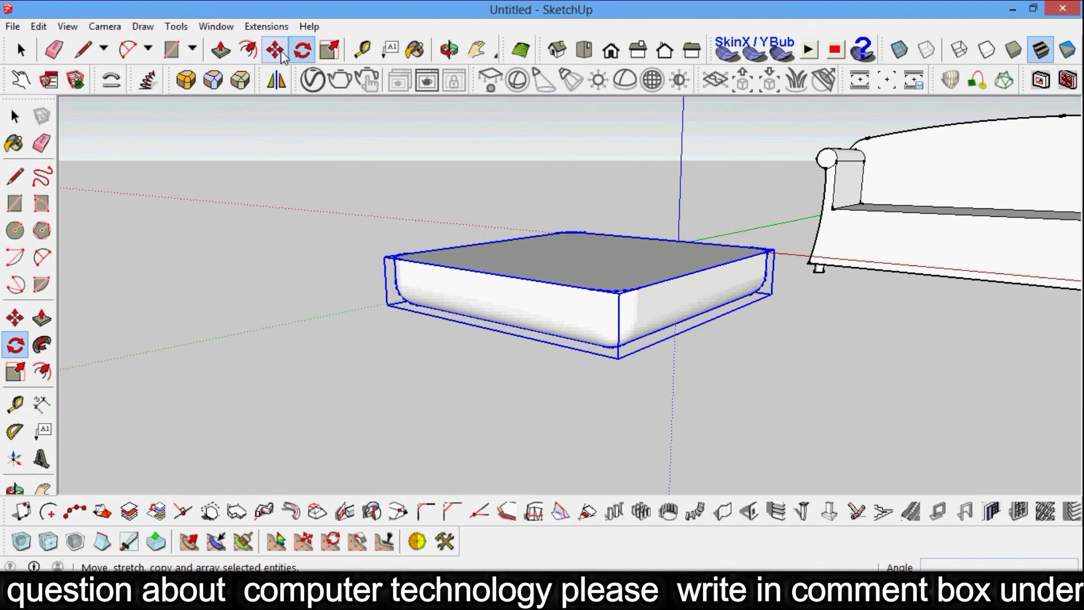
{"action": "scroll", "coordinate": [729, 299], "scroll_direction": "down", "scroll_amount": 5}
{"action": "key", "text": "o"}
{"action": "scroll", "coordinate": [734, 294], "scroll_direction": "up", "scroll_amount": 5}
{"action": "mouse_move", "coordinate": [735, 294]}
{"action": "left_mouse_down"}
{"action": "mouse_move", "coordinate": [791, 329]}
{"action": "mouse_move", "coordinate": [896, 186]}
{"action": "mouse_move", "coordinate": [685, 194]}
{"action": "mouse_move", "coordinate": [825, 186]}
{"action": "left_mouse_up"}
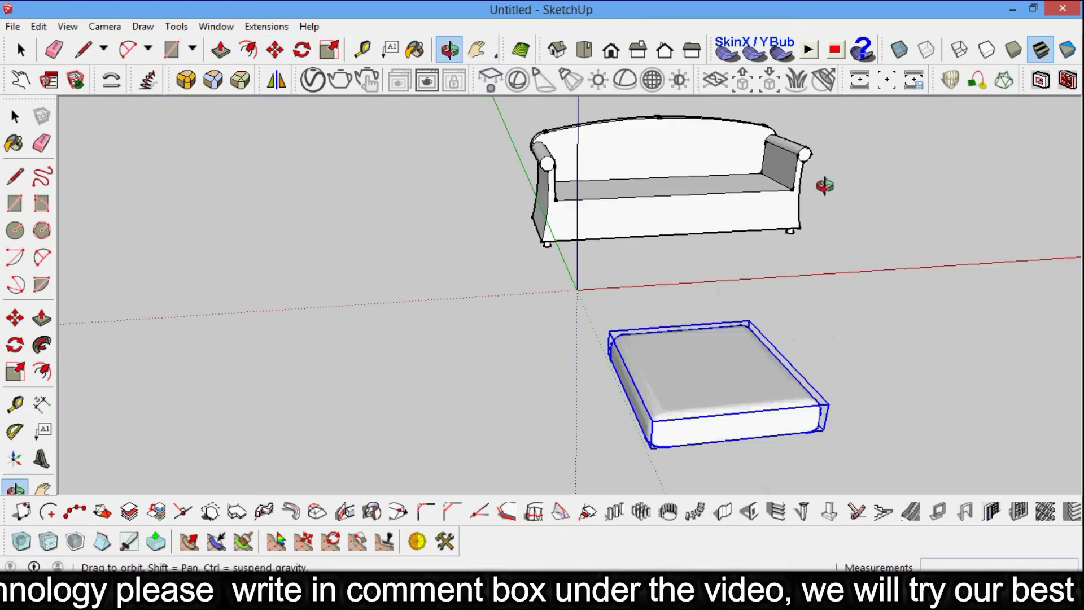
{"action": "left_click", "coordinate": [276, 48]}
{"action": "left_click", "coordinate": [819, 469]}
{"action": "scroll", "coordinate": [793, 189], "scroll_direction": "up", "scroll_amount": 5}
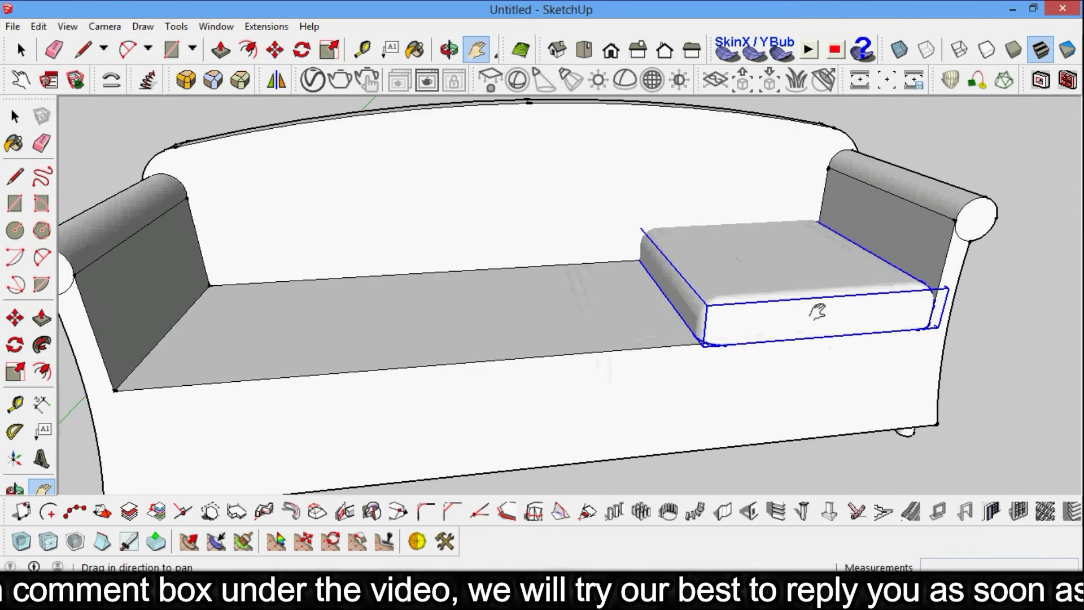
{"action": "scroll", "coordinate": [835, 314], "scroll_direction": "down", "scroll_amount": 2}
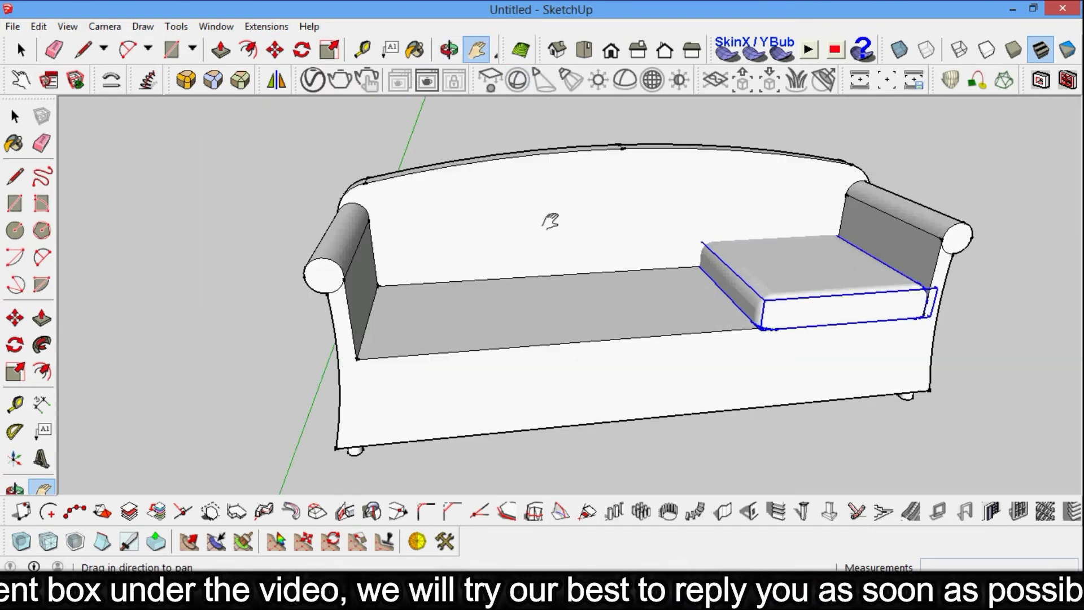
Copy the cushion to the seat's left end and into the middle.
{"action": "key", "text": "m"}
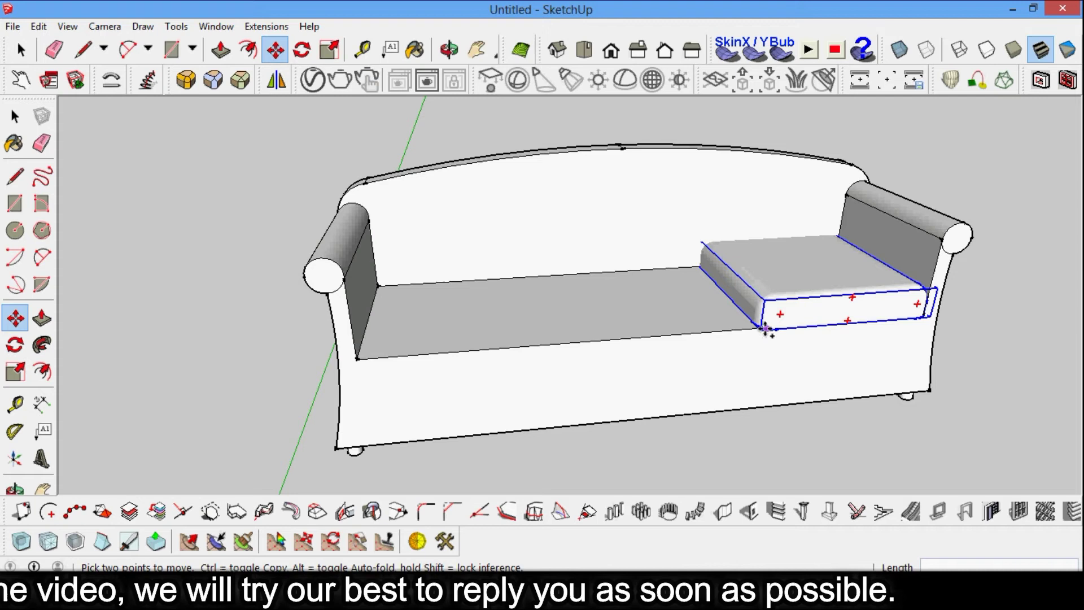
{"action": "left_click", "coordinate": [766, 327]}
{"action": "key", "text": "ctrl"}
{"action": "left_click", "coordinate": [358, 358]}
{"action": "type", "text": "/2"}
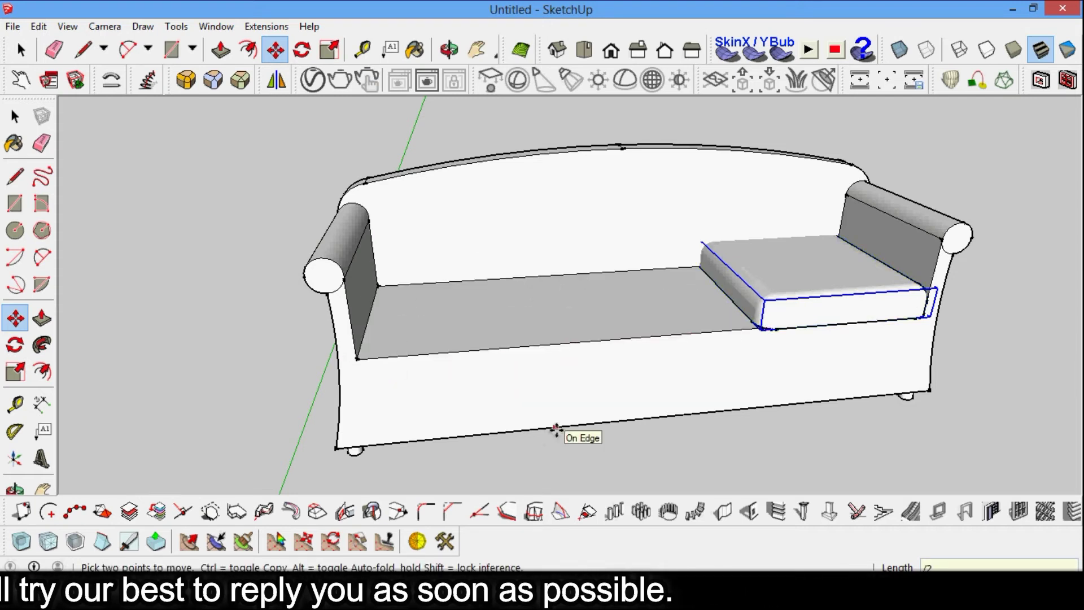
{"action": "left_click", "coordinate": [765, 326]}
{"action": "key", "text": "ctrl"}
{"action": "left_click", "coordinate": [358, 358]}
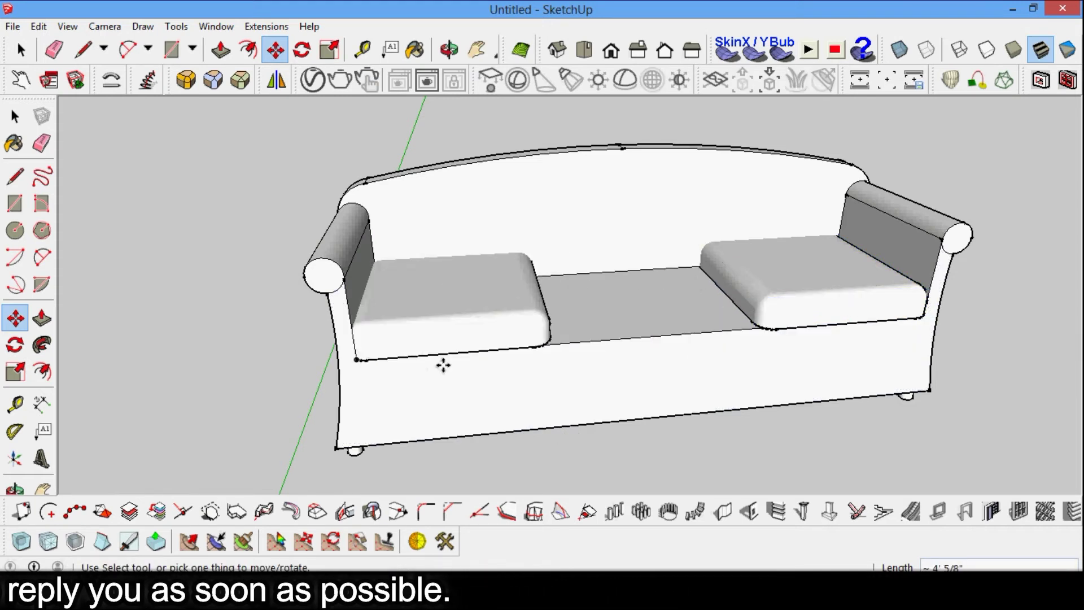
{"action": "key", "text": "ctrl"}
{"action": "left_click", "coordinate": [571, 343]}
{"action": "scroll", "coordinate": [528, 206], "scroll_direction": "up", "scroll_amount": 3}
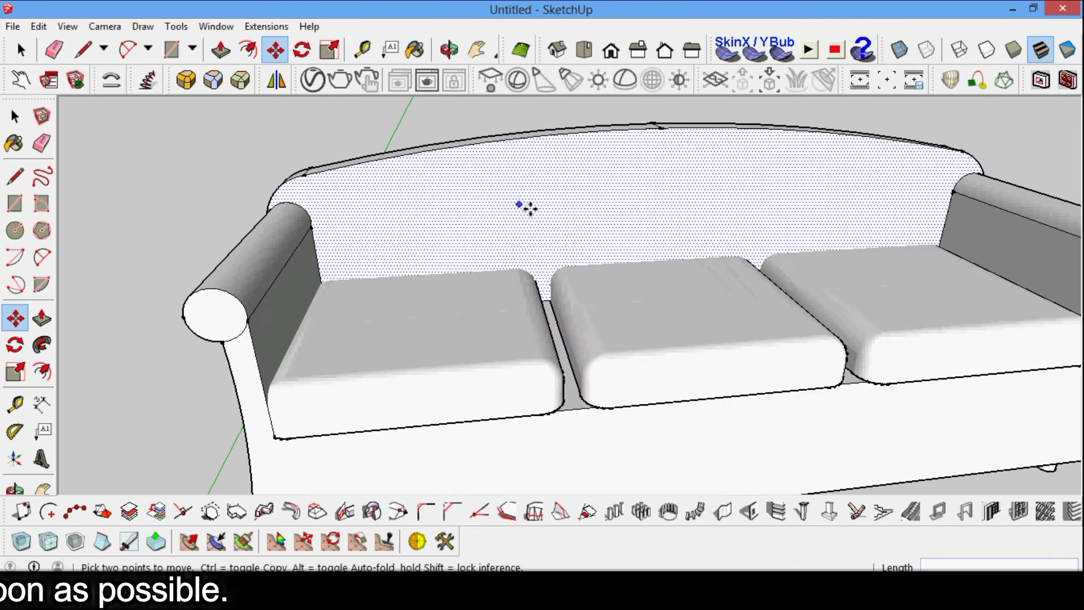
{"action": "scroll", "coordinate": [629, 218], "scroll_direction": "down", "scroll_amount": 5}
{"action": "middle_click_drag", "start_coordinate": [630, 218], "coordinate": [662, 277]}
Switch to front view and scale the left cushion.
{"action": "key", "text": "f"}
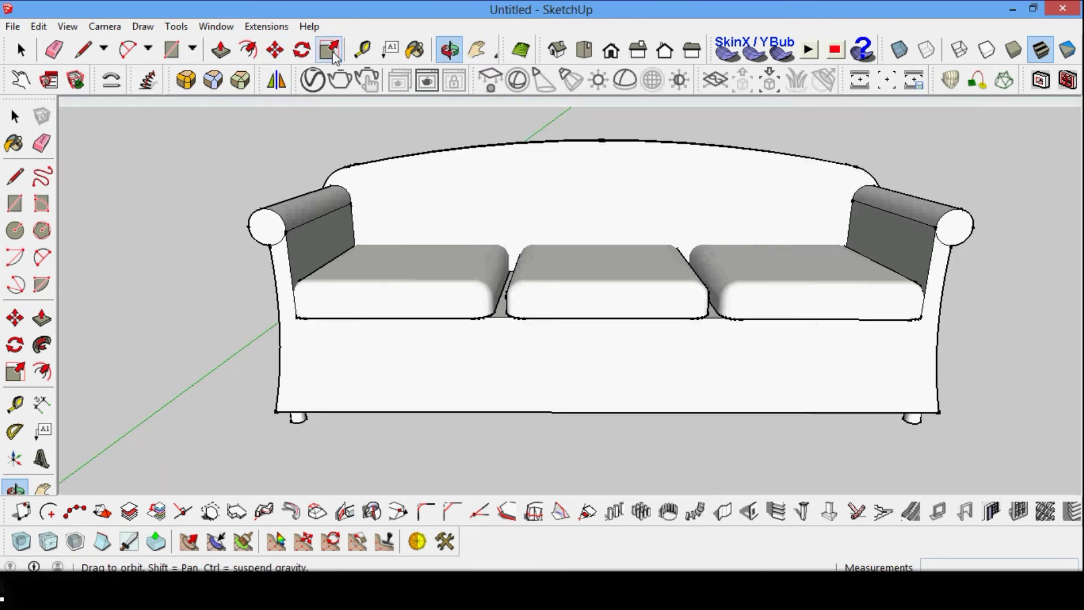
{"action": "key", "text": "s"}
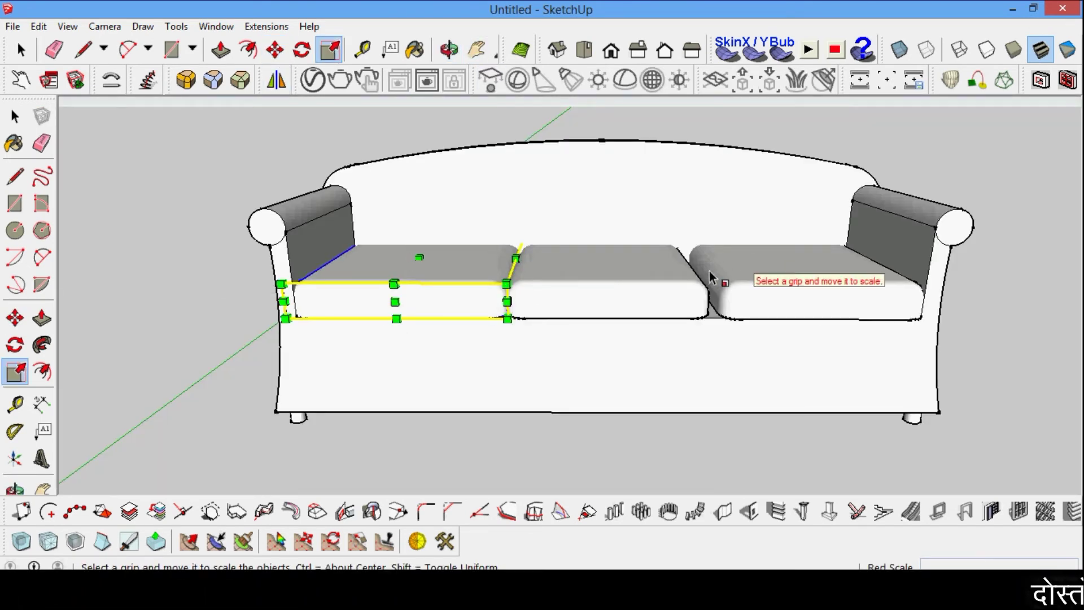
{"action": "left_click", "coordinate": [21, 50]}
Zoom in and scale the right cushion to line up with its neighbours.
{"action": "left_click", "coordinate": [813, 302]}
{"action": "key", "text": "s"}
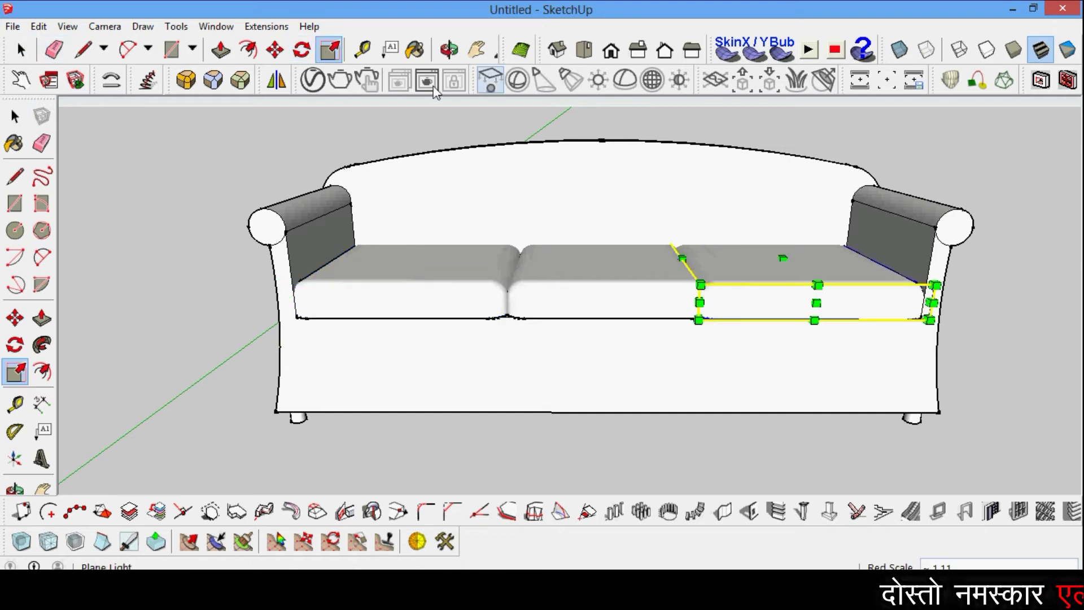
{"action": "left_click", "coordinate": [450, 49]}
{"action": "scroll", "coordinate": [661, 271], "scroll_direction": "up", "scroll_amount": 5}
{"action": "scroll", "coordinate": [747, 376], "scroll_direction": "up", "scroll_amount": 3}
{"action": "left_click_drag", "start_coordinate": [746, 376], "coordinate": [413, 141]}
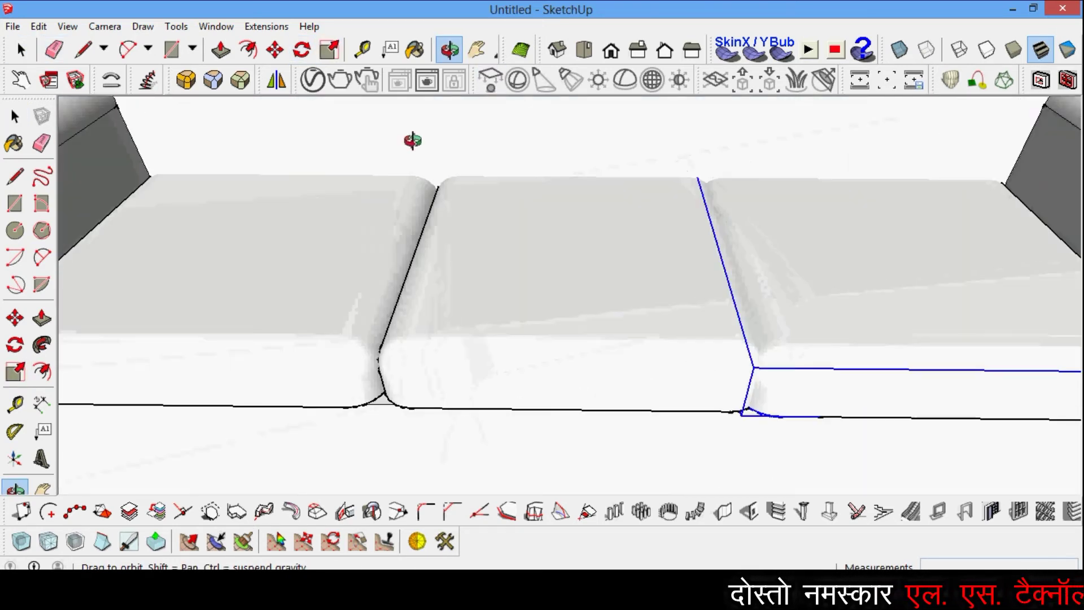
{"action": "key", "text": "s"}
{"action": "scroll", "coordinate": [757, 286], "scroll_direction": "up", "scroll_amount": 5}
{"action": "scroll", "coordinate": [787, 377], "scroll_direction": "down", "scroll_amount": 5}
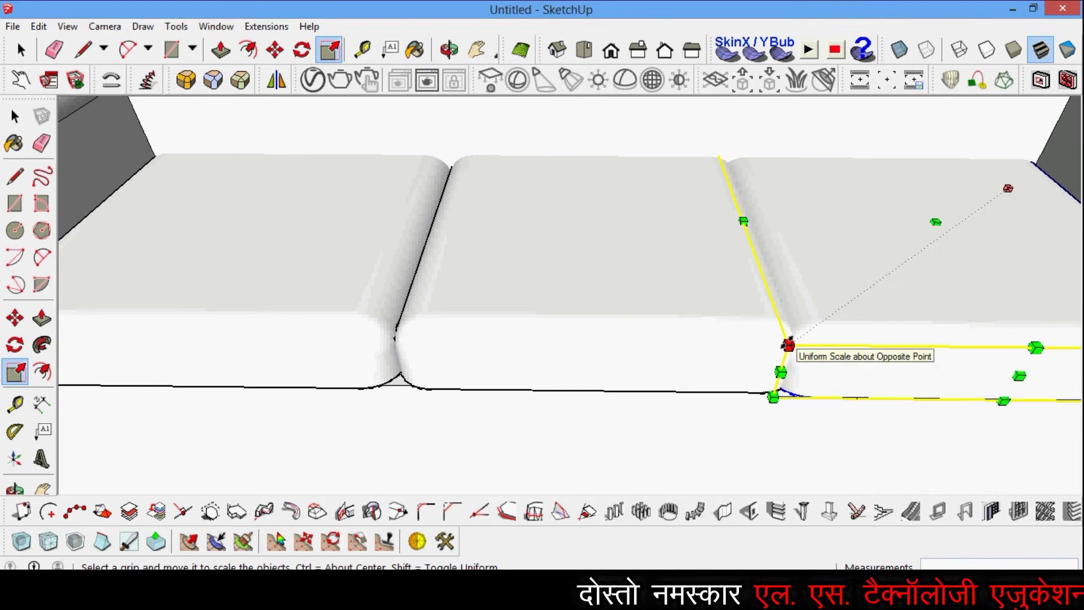
{"action": "scroll", "coordinate": [743, 221], "scroll_direction": "down", "scroll_amount": 5}
{"action": "left_click", "coordinate": [450, 50]}
{"action": "scroll", "coordinate": [783, 303], "scroll_direction": "up", "scroll_amount": 5}
{"action": "mouse_move", "coordinate": [782, 302]}
{"action": "left_mouse_down"}
{"action": "mouse_move", "coordinate": [760, 283]}
{"action": "mouse_move", "coordinate": [735, 299]}
{"action": "left_mouse_up"}
{"action": "key", "text": "s"}
Scale the middle cushion to fill the gap, then view the whole sofa.
{"action": "key", "text": "space"}
{"action": "left_click", "coordinate": [511, 237]}
{"action": "key", "text": "o"}
{"action": "left_click", "coordinate": [326, 51]}
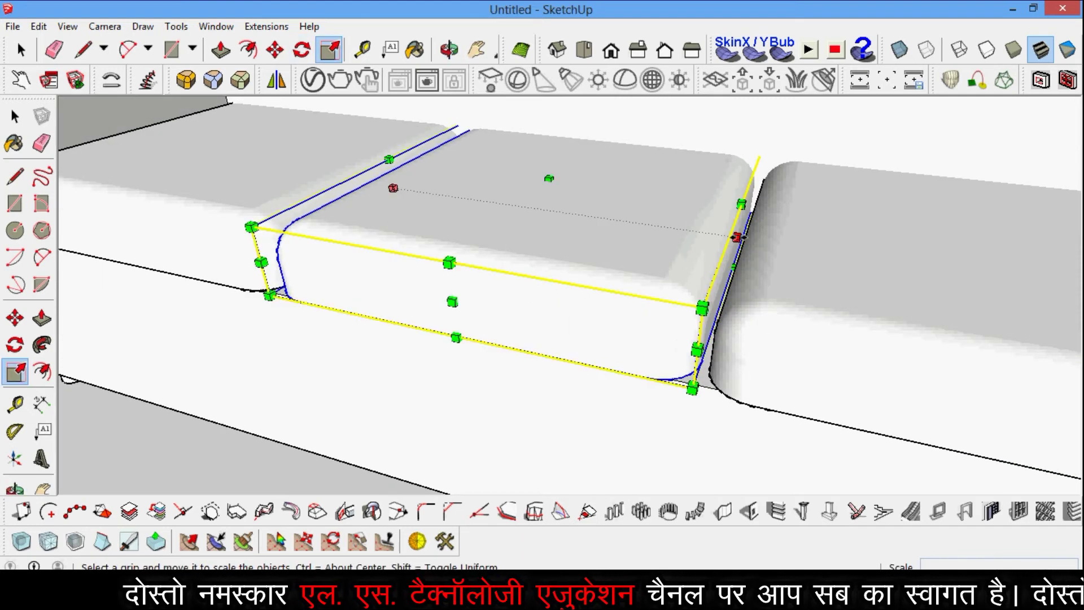
{"action": "key", "text": "o"}
{"action": "mouse_move", "coordinate": [738, 241]}
{"action": "left_mouse_down"}
{"action": "mouse_move", "coordinate": [515, 235]}
{"action": "mouse_move", "coordinate": [641, 334]}
{"action": "left_mouse_up"}
{"action": "scroll", "coordinate": [641, 334], "scroll_direction": "down", "scroll_amount": 5}
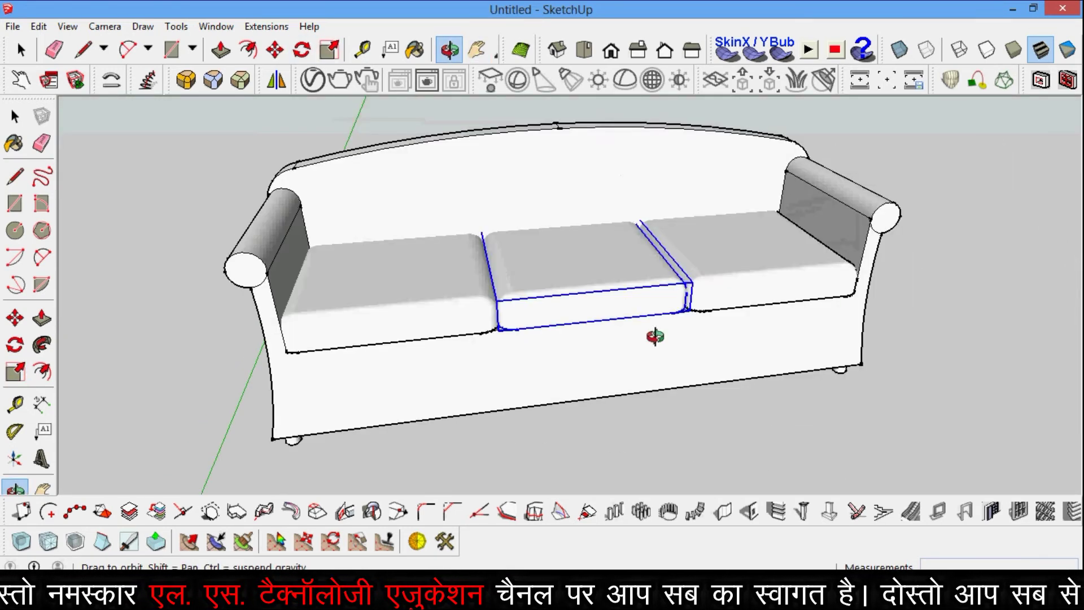
{"action": "key", "text": "space"}
{"action": "scroll", "coordinate": [647, 312], "scroll_direction": "down", "scroll_amount": 2}
{"action": "key", "text": "o"}
{"action": "scroll", "coordinate": [552, 230], "scroll_direction": "up", "scroll_amount": 3}
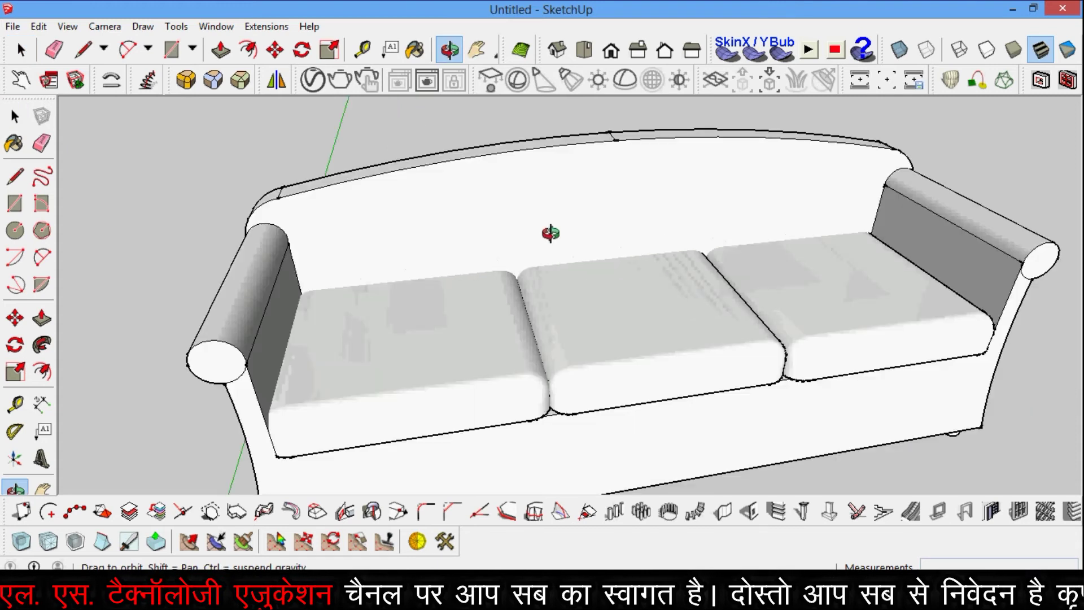
{"action": "scroll", "coordinate": [363, 266], "scroll_direction": "up", "scroll_amount": 3}
{"action": "scroll", "coordinate": [381, 260], "scroll_direction": "down", "scroll_amount": 5}
{"action": "mouse_move", "coordinate": [380, 259]}
{"action": "left_mouse_down"}
{"action": "mouse_move", "coordinate": [330, 261]}
{"action": "mouse_move", "coordinate": [382, 226]}
{"action": "left_mouse_up"}
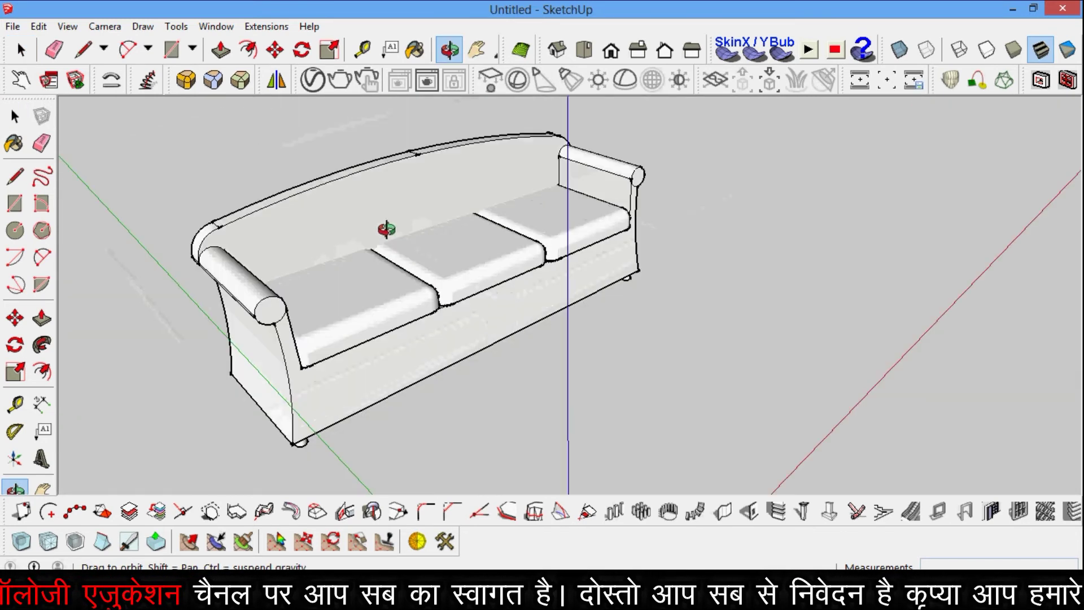
{"action": "key", "text": "p"}
{"action": "key", "text": "space"}
{"action": "left_click", "coordinate": [260, 250]}
{"action": "key", "text": "p"}
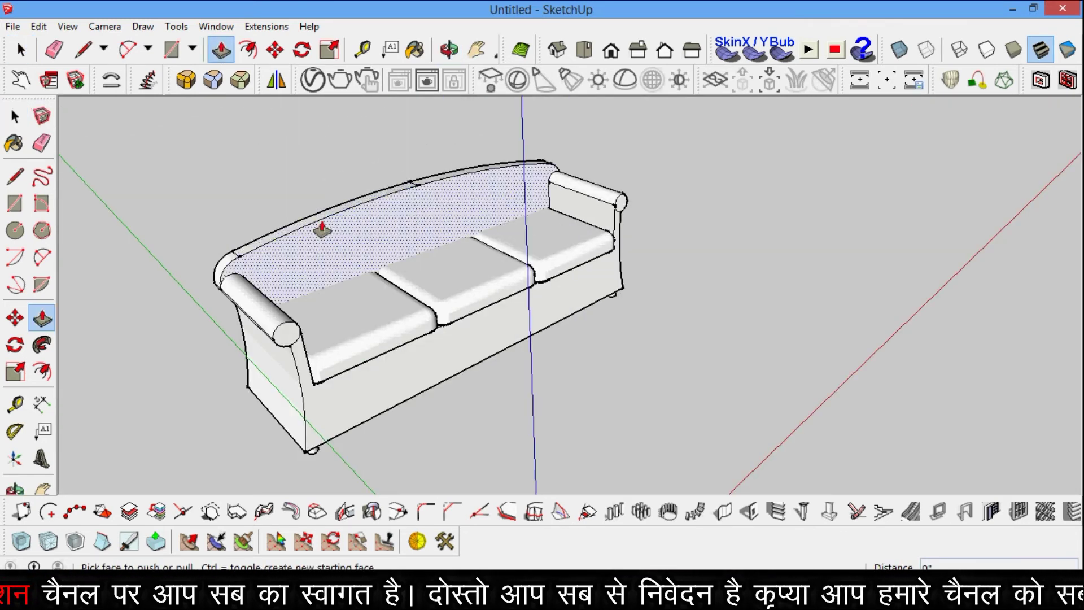
{"action": "key", "text": "o"}
{"action": "left_click_drag", "start_coordinate": [426, 137], "coordinate": [629, 235]}
{"action": "key", "text": "space"}
{"action": "left_click", "coordinate": [404, 217]}
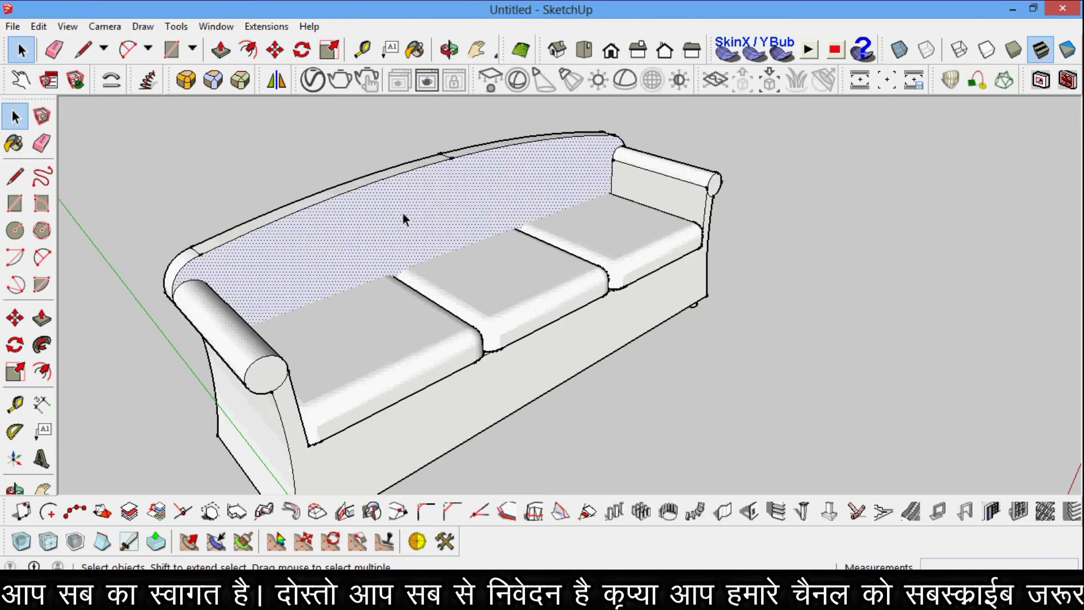
{"action": "left_click", "coordinate": [727, 55]}
{"action": "left_click", "coordinate": [617, 334]}
{"action": "scroll", "coordinate": [207, 210], "scroll_direction": "up", "scroll_amount": 2}
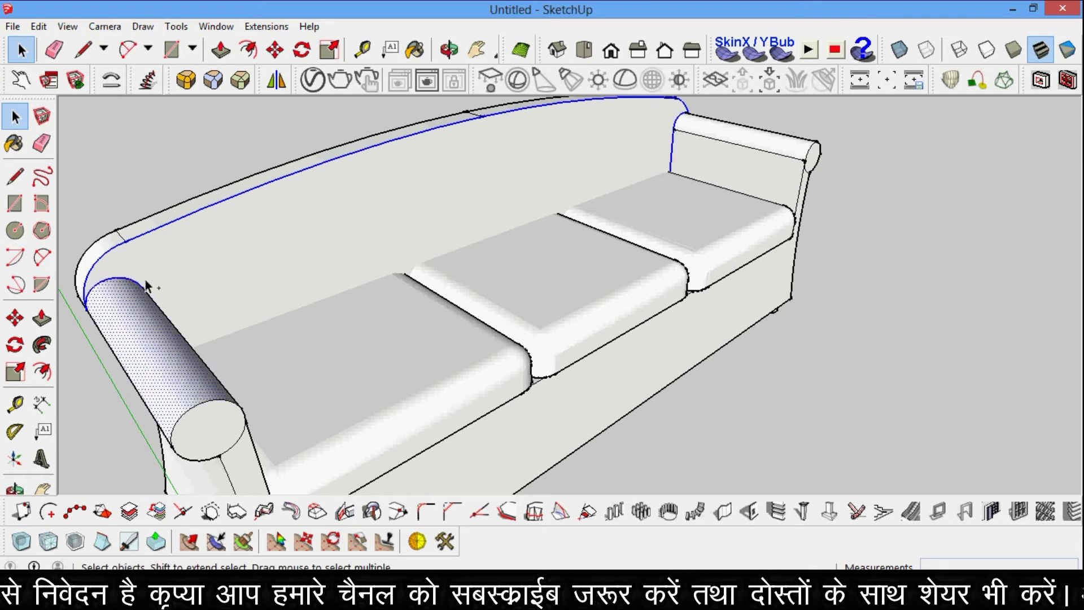
{"action": "left_click", "coordinate": [135, 310]}
{"action": "scroll", "coordinate": [472, 286], "scroll_direction": "down", "scroll_amount": 3}
{"action": "scroll", "coordinate": [508, 322], "scroll_direction": "down", "scroll_amount": 2}
{"action": "key", "text": "o"}
{"action": "mouse_move", "coordinate": [509, 322]}
{"action": "left_mouse_down"}
{"action": "mouse_move", "coordinate": [551, 237]}
{"action": "mouse_move", "coordinate": [411, 274]}
{"action": "left_mouse_up"}
Draw a rectangle outline on the backrest with an arched top edge.
{"action": "scroll", "coordinate": [283, 237], "scroll_direction": "up", "scroll_amount": 3}
{"action": "key", "text": "r"}
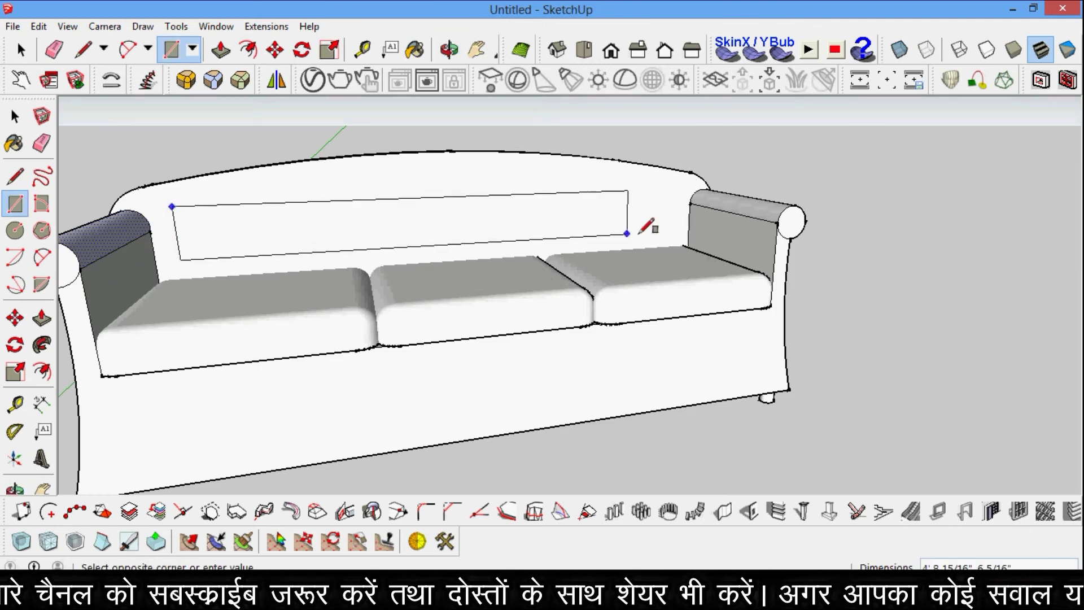
{"action": "left_click", "coordinate": [473, 165]}
{"action": "left_click", "coordinate": [20, 51]}
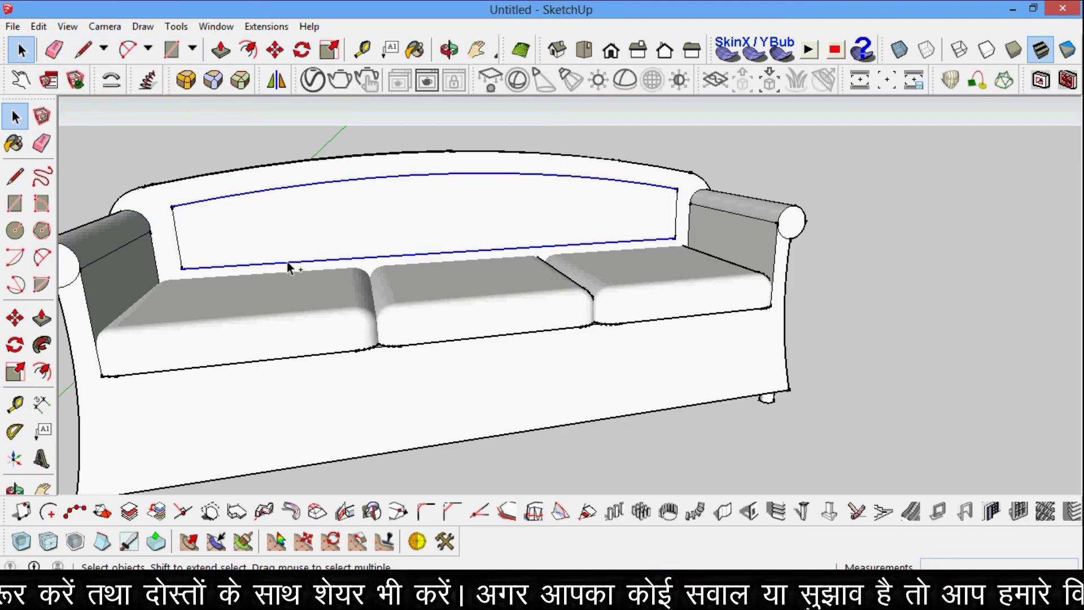
Generate a default-division Soap Skin mesh in the outline and set its stress ratio to 25.
{"action": "left_click", "coordinate": [726, 52]}
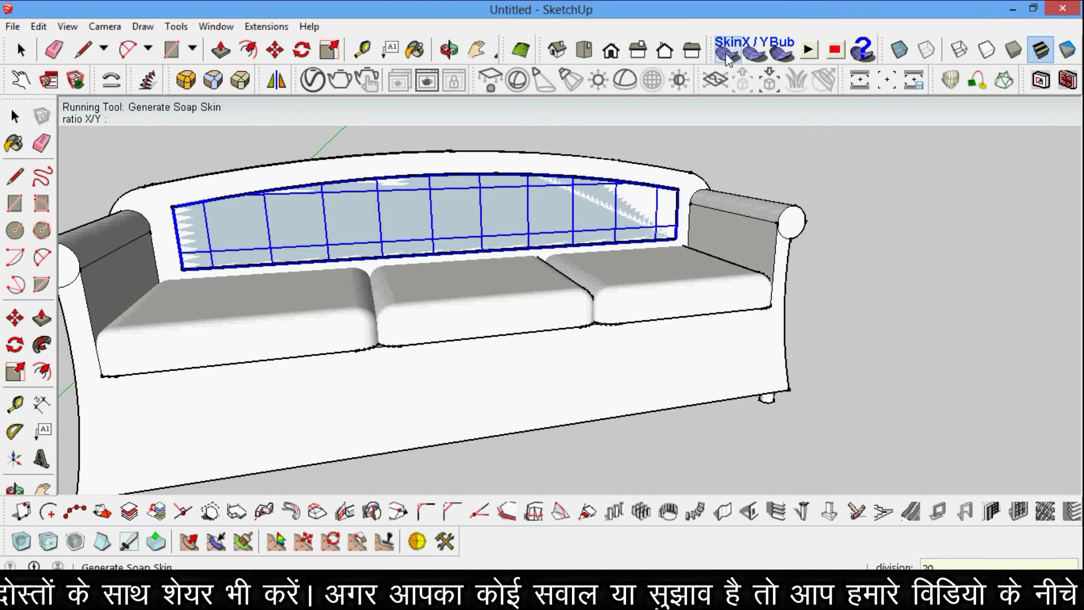
{"action": "key", "text": "Return"}
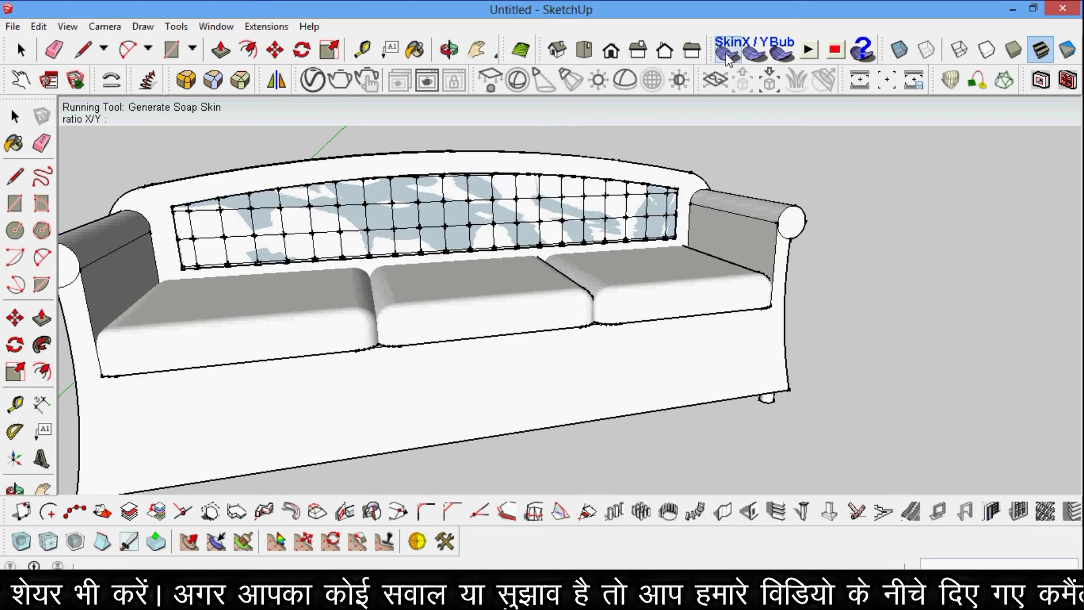
{"action": "left_click", "coordinate": [755, 53]}
{"action": "left_click", "coordinate": [581, 331]}
{"action": "left_click", "coordinate": [755, 53]}
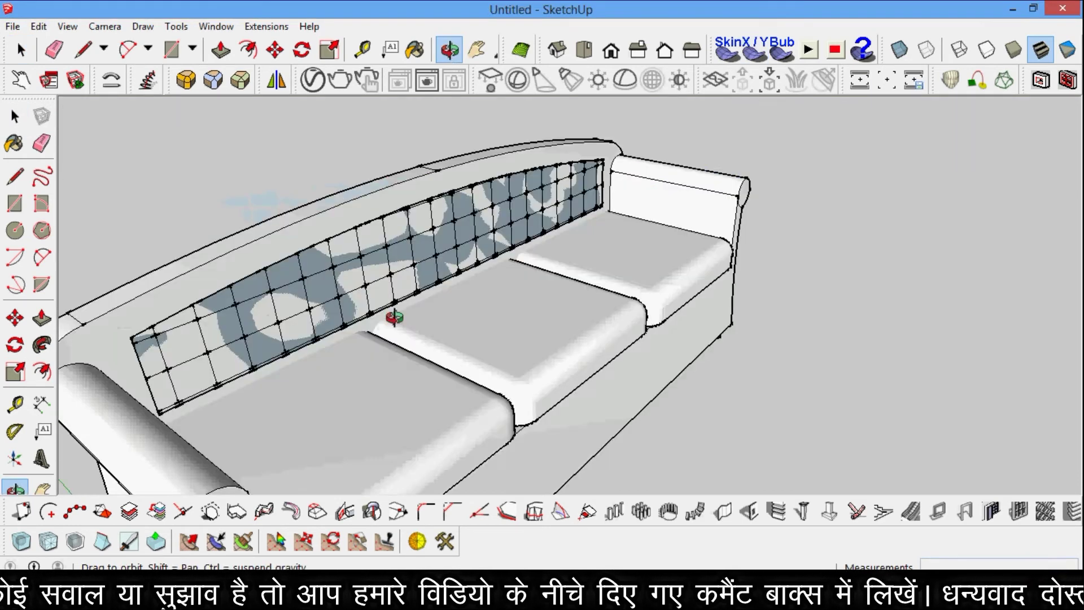
{"action": "mouse_move", "coordinate": [382, 308]}
{"action": "middle_mouse_down"}
{"action": "mouse_move", "coordinate": [352, 283]}
{"action": "mouse_move", "coordinate": [504, 342]}
{"action": "mouse_move", "coordinate": [734, 341]}
{"action": "mouse_move", "coordinate": [508, 225]}
{"action": "middle_mouse_up"}
Soften and smooth the edges of the backrest mesh.
{"action": "key", "text": "space"}
{"action": "right_click", "coordinate": [517, 215]}
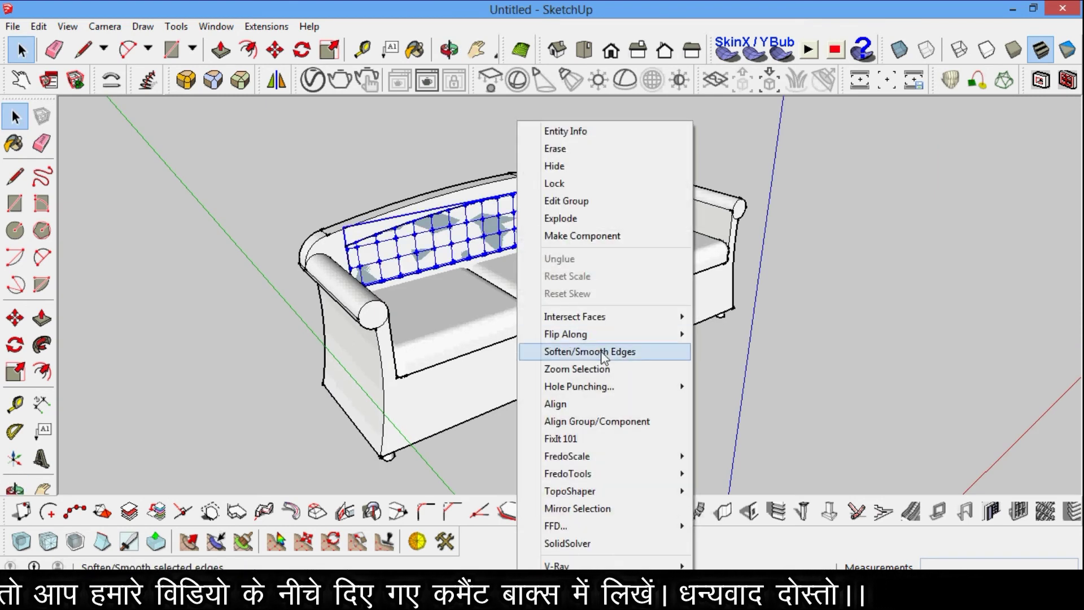
{"action": "left_click", "coordinate": [602, 352]}
{"action": "right_click", "coordinate": [496, 267]}
{"action": "left_click", "coordinate": [554, 353]}
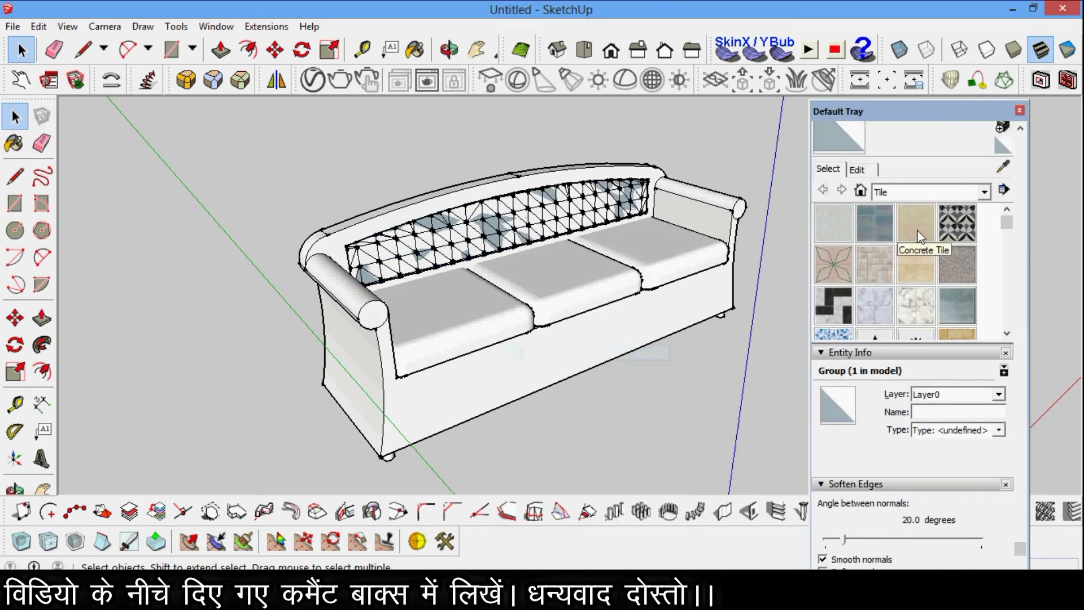
{"action": "left_click", "coordinate": [1020, 111]}
Inflate the mesh as a soap bubble with pressure -50.
{"action": "left_click", "coordinate": [763, 56]}
{"action": "type", "text": "-50"}
{"action": "key", "text": "Return"}
{"action": "mouse_move", "coordinate": [73, 101]}
{"action": "middle_mouse_down"}
{"action": "mouse_move", "coordinate": [259, 213]}
{"action": "mouse_move", "coordinate": [620, 229]}
{"action": "mouse_move", "coordinate": [489, 252]}
{"action": "middle_mouse_up"}
Paint the inflated backrest mesh with the hexagon Tile material.
{"action": "key", "text": "space"}
{"action": "right_click", "coordinate": [489, 252]}
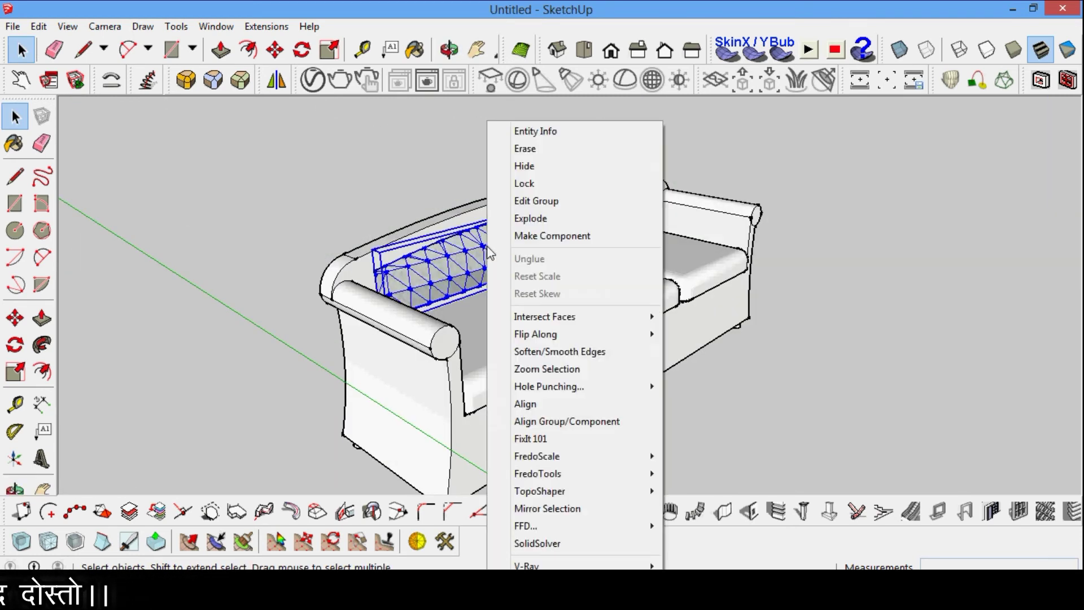
{"action": "left_click", "coordinate": [559, 352]}
{"action": "scroll", "coordinate": [931, 313], "scroll_direction": "down", "scroll_amount": 2}
{"action": "scroll", "coordinate": [930, 313], "scroll_direction": "down", "scroll_amount": 3}
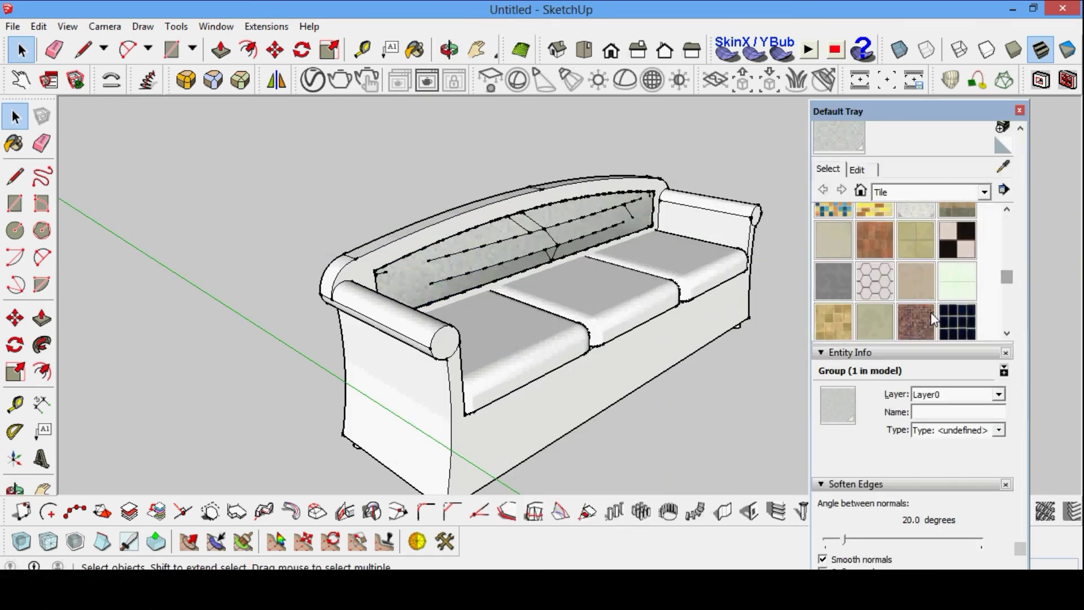
{"action": "left_click", "coordinate": [875, 281]}
{"action": "left_click", "coordinate": [552, 214]}
{"action": "left_click", "coordinate": [1020, 110]}
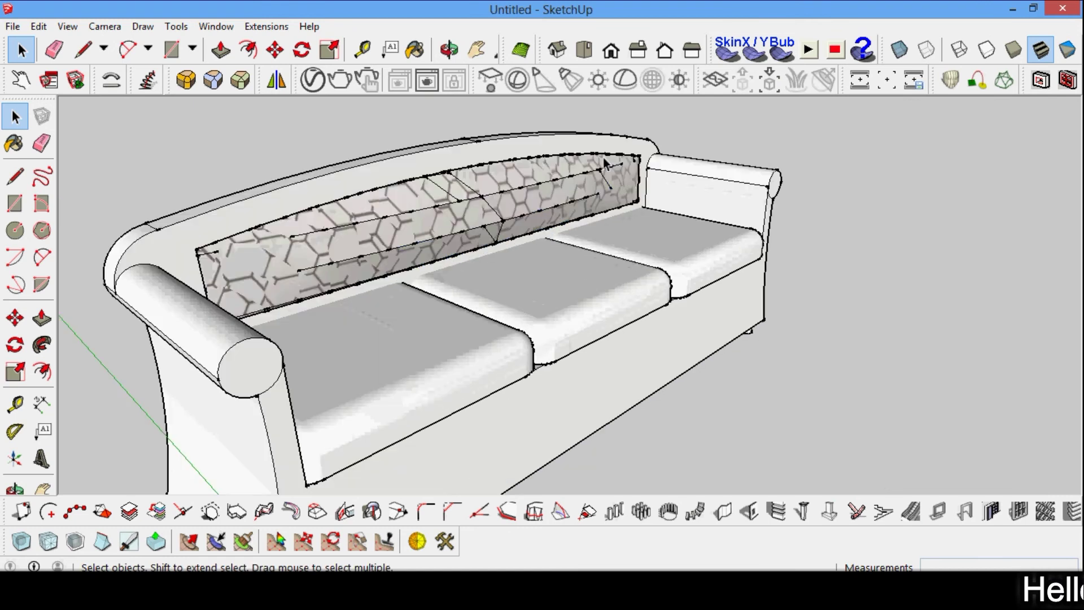
{"action": "middle_click_drag", "start_coordinate": [508, 282], "coordinate": [578, 319]}
{"action": "left_click", "coordinate": [450, 49]}
{"action": "scroll", "coordinate": [579, 319], "scroll_direction": "up", "scroll_amount": 3}
{"action": "scroll", "coordinate": [467, 317], "scroll_direction": "up", "scroll_amount": 2}
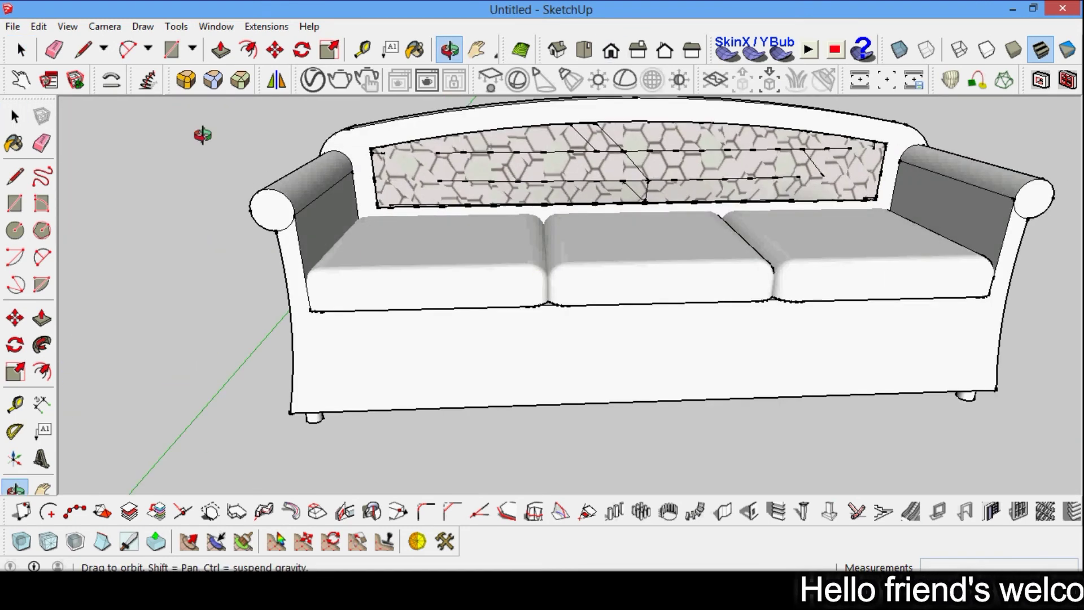
{"action": "key", "text": "space"}
Explode the cushion group and paint the sofa body Carpet Berber Pattern Gray tinted blue.
{"action": "right_click", "coordinate": [439, 300]}
{"action": "left_click", "coordinate": [489, 126]}
{"action": "key", "text": "b"}
{"action": "left_click", "coordinate": [984, 231]}
{"action": "left_click", "coordinate": [938, 274]}
{"action": "left_click", "coordinate": [875, 262]}
{"action": "left_click", "coordinate": [576, 113]}
{"action": "left_click", "coordinate": [450, 333]}
{"action": "scroll", "coordinate": [788, 243], "scroll_direction": "down", "scroll_amount": 3}
{"action": "scroll", "coordinate": [788, 243], "scroll_direction": "up", "scroll_amount": 2}
{"action": "left_click_drag", "start_coordinate": [858, 308], "coordinate": [838, 299]}
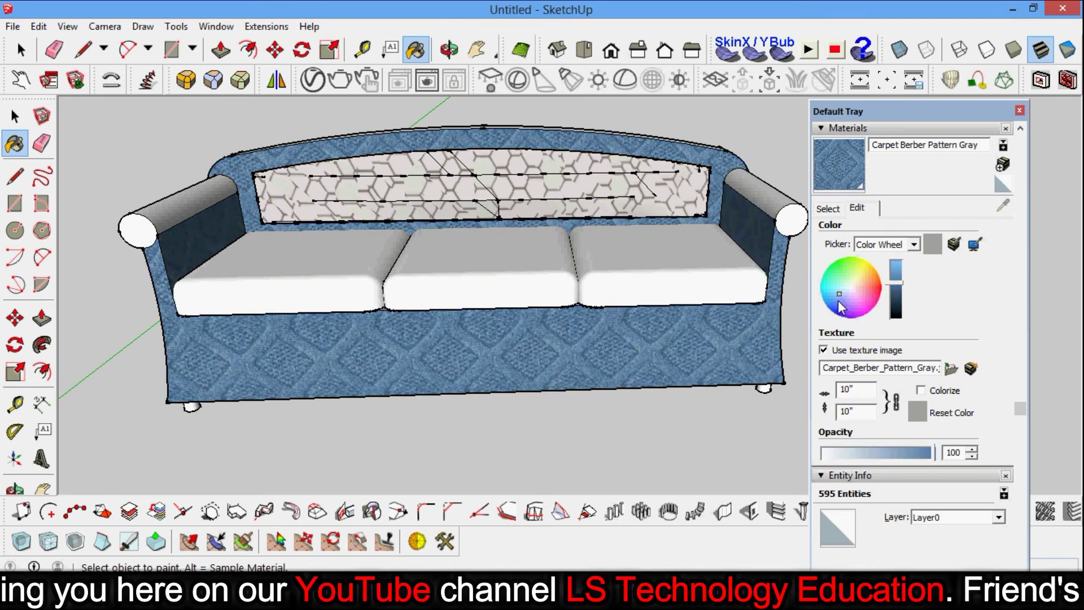
{"action": "middle_click_drag", "start_coordinate": [463, 265], "coordinate": [569, 271]}
Try Carpet Pattern Leaf Squares on the backrest, sizing its texture 5' then 1'.
{"action": "left_click_drag", "start_coordinate": [570, 271], "coordinate": [775, 232]}
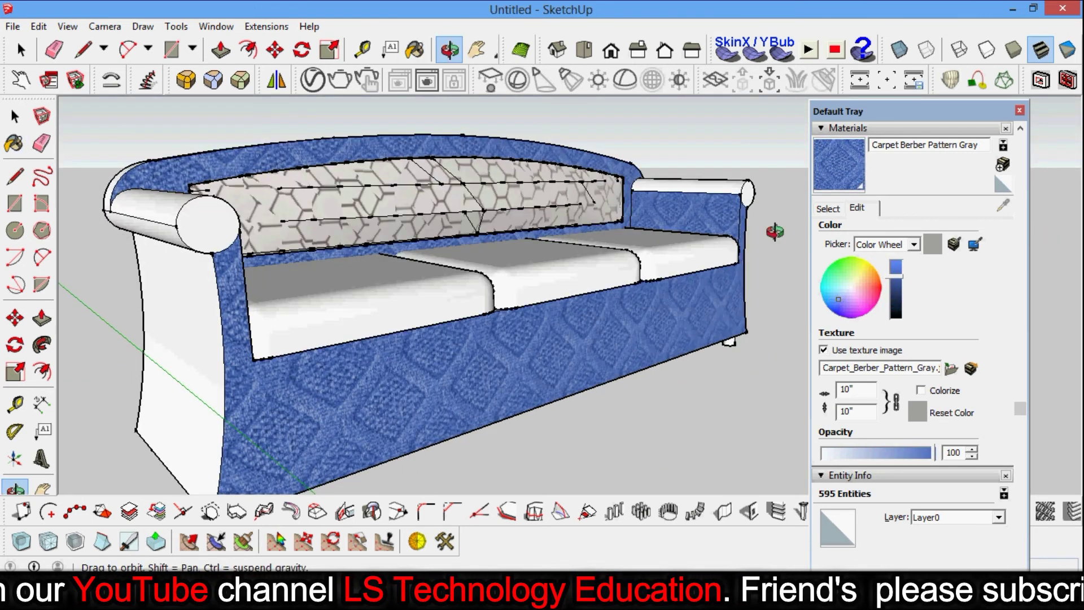
{"action": "left_click", "coordinate": [427, 55]}
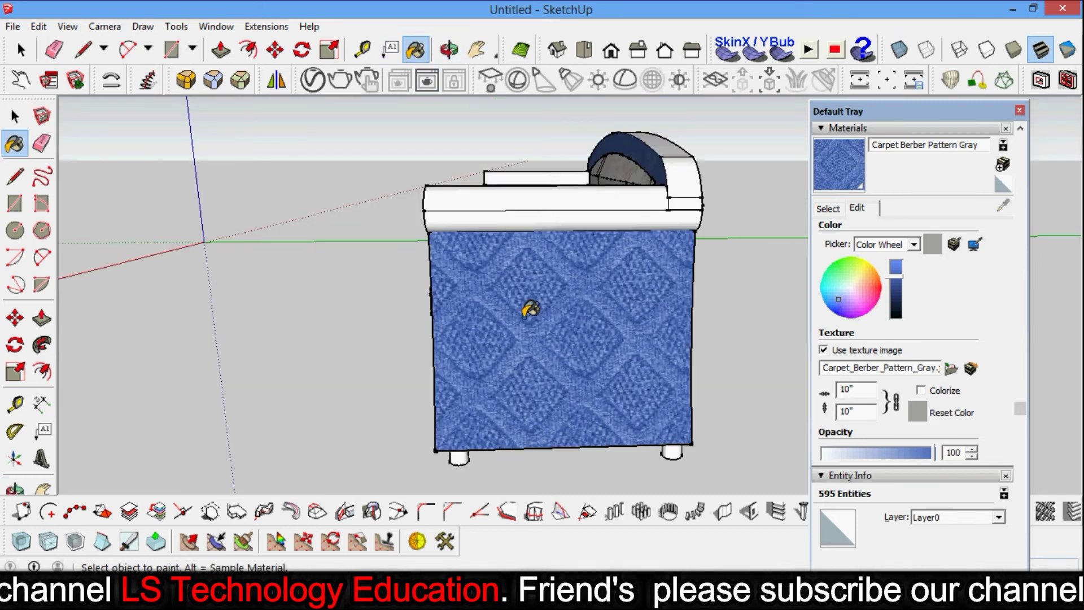
{"action": "left_click", "coordinate": [439, 54]}
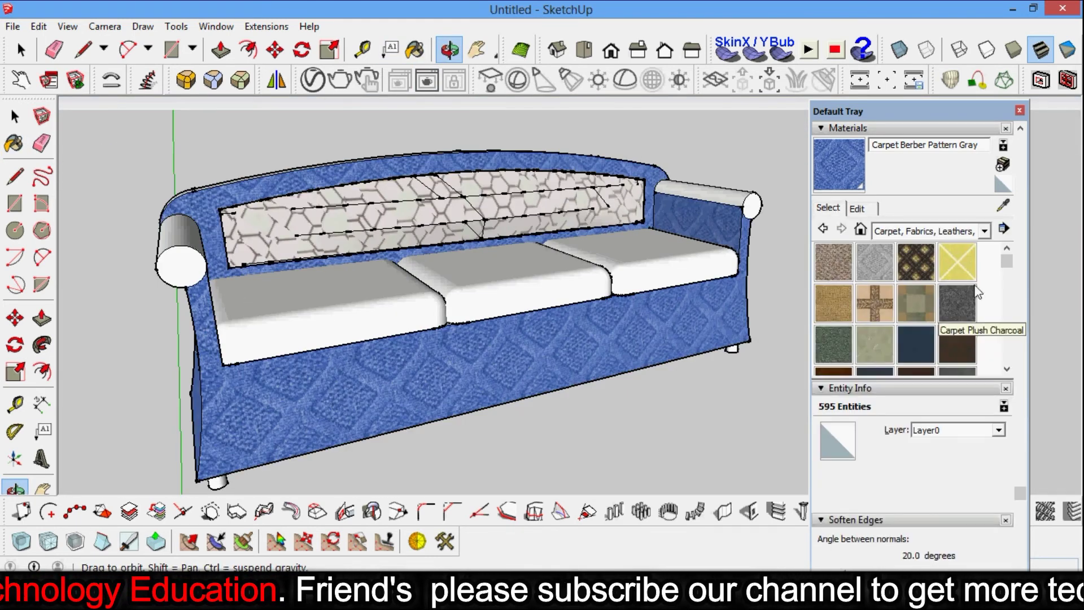
{"action": "left_click", "coordinate": [598, 222]}
{"action": "left_click", "coordinate": [857, 208]}
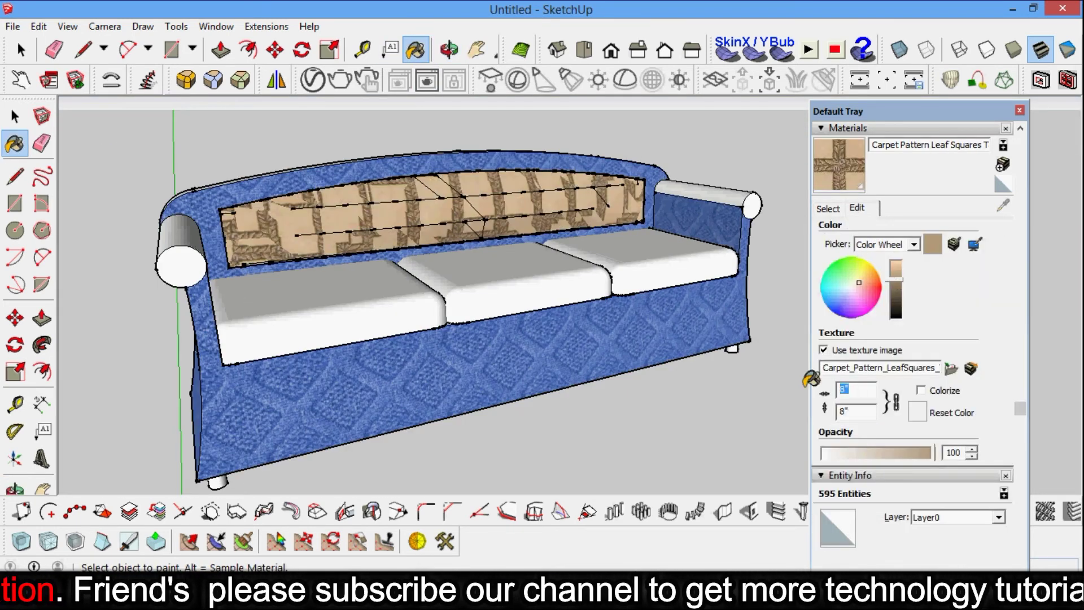
{"action": "type", "text": "5'"}
{"action": "key", "text": "Return"}
{"action": "type", "text": "1'"}
{"action": "key", "text": "Return"}
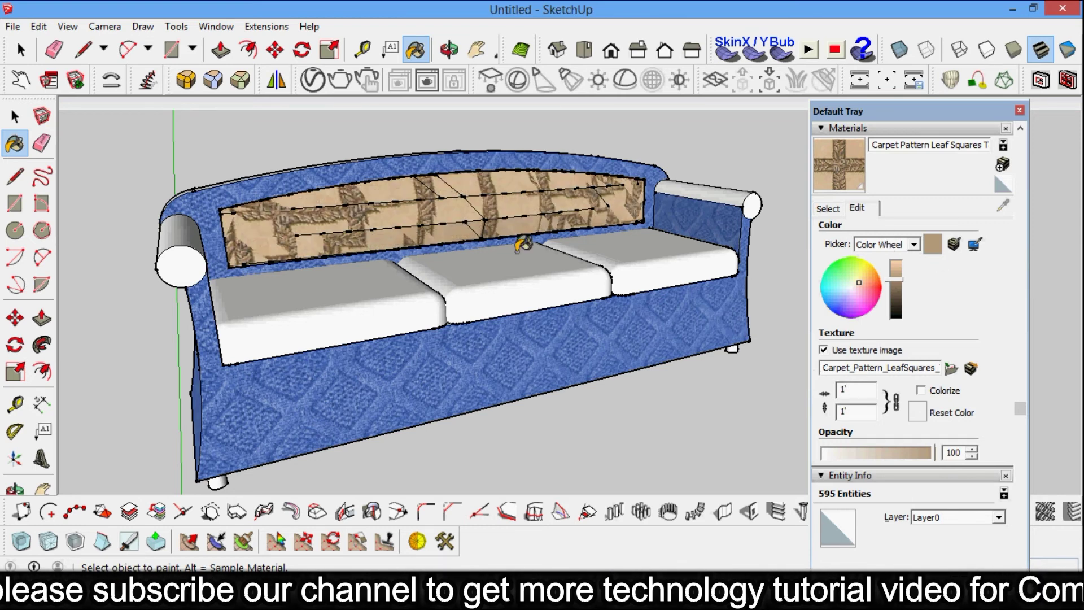
Paint the backrest Upholstery Striped Multi-Colored with a 5' texture size.
{"action": "left_click", "coordinate": [828, 208]}
{"action": "scroll", "coordinate": [915, 305], "scroll_direction": "down", "scroll_amount": 1}
{"action": "left_click", "coordinate": [874, 273]}
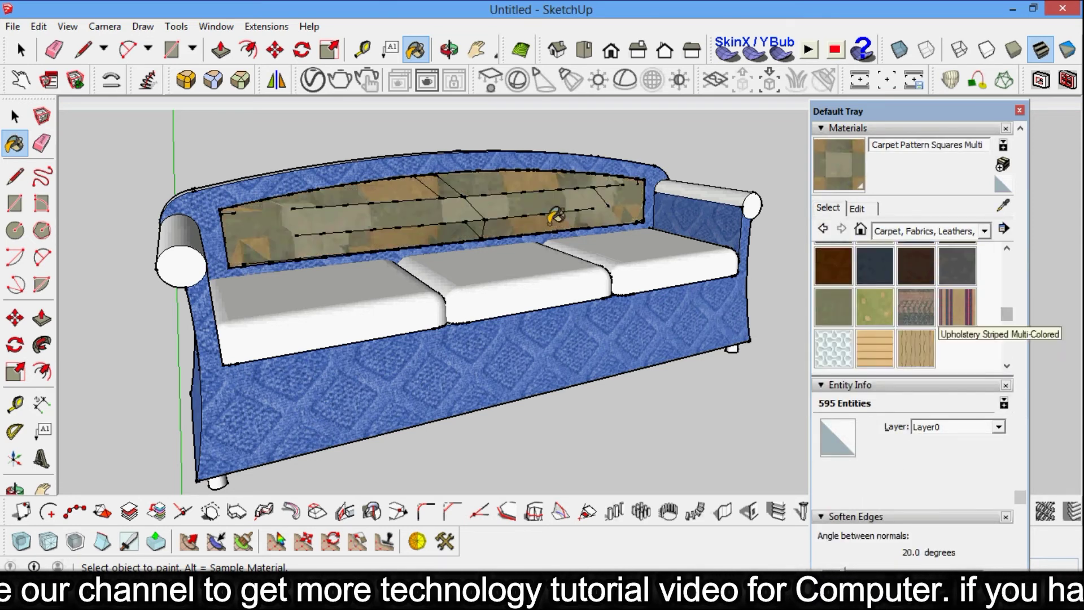
{"action": "left_click", "coordinate": [555, 213]}
{"action": "left_click", "coordinate": [857, 208]}
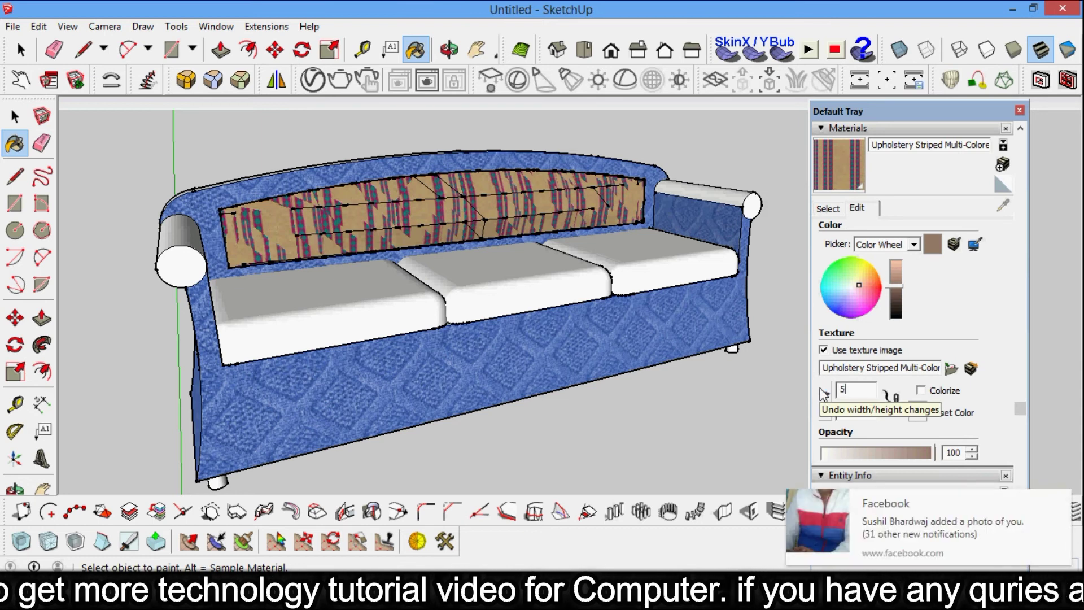
{"action": "left_click", "coordinate": [826, 392]}
{"action": "middle_click_drag", "start_coordinate": [456, 232], "coordinate": [505, 172]}
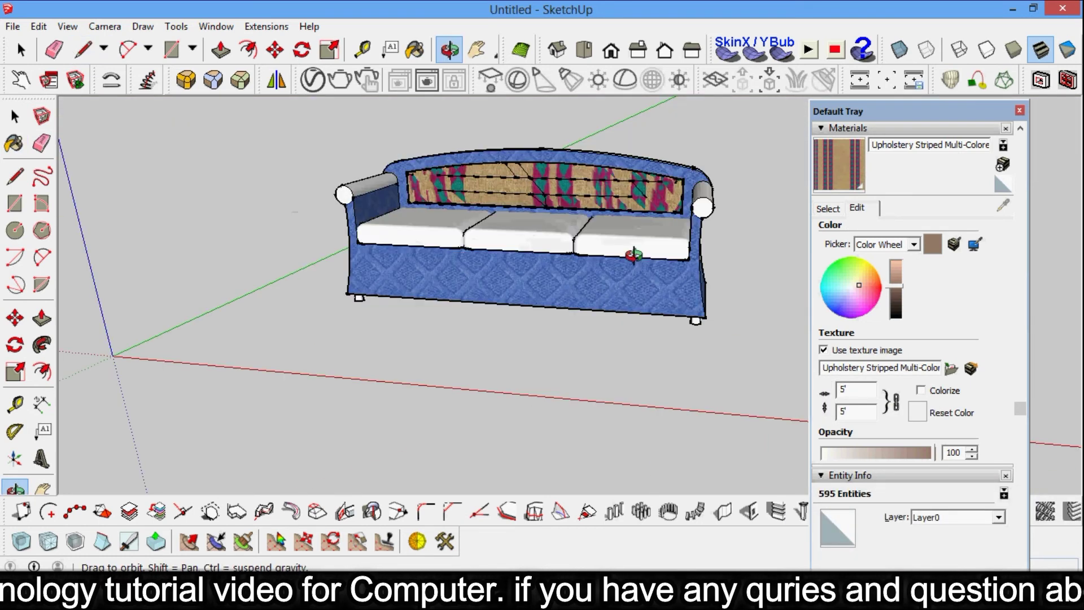
{"action": "left_click_drag", "start_coordinate": [506, 172], "coordinate": [395, 271]}
Paint the arm rolls with Carpet Diamond Olive.
{"action": "left_click", "coordinate": [840, 215]}
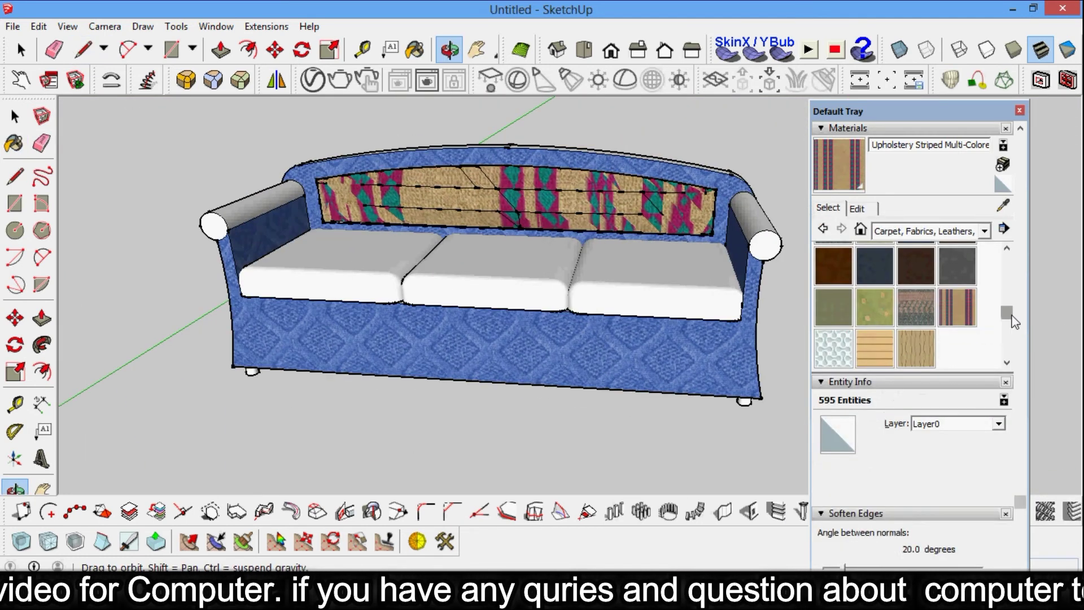
{"action": "scroll", "coordinate": [915, 305], "scroll_direction": "up", "scroll_amount": 1}
{"action": "left_click", "coordinate": [917, 262]}
{"action": "left_click", "coordinate": [760, 195]}
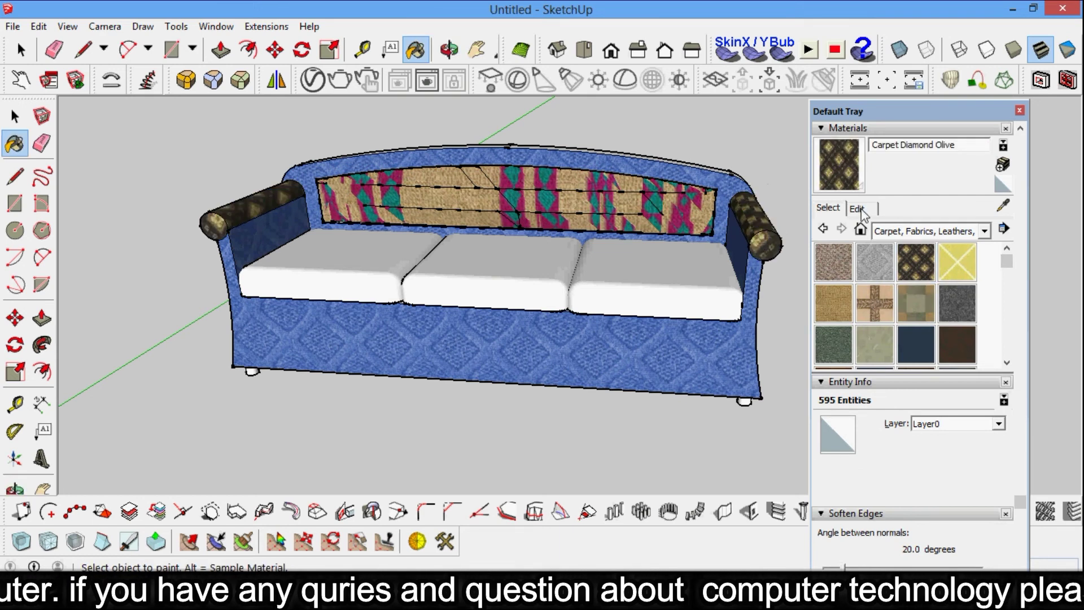
Paint the left, middle and right seat cushions with Carpet Berber Multi.
{"action": "left_click", "coordinate": [860, 209]}
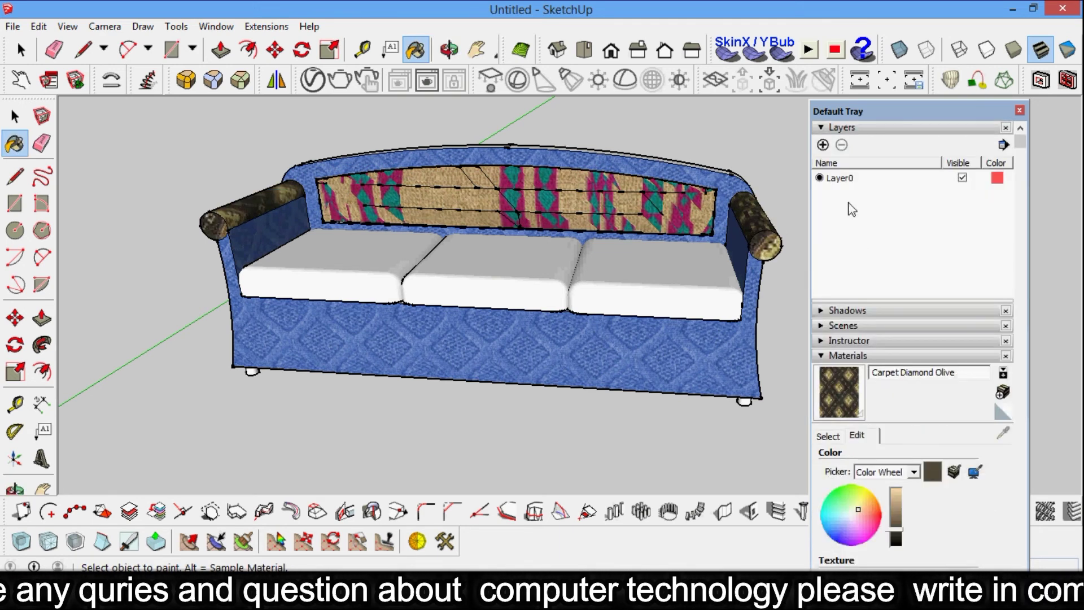
{"action": "type", "text": "2"}
{"action": "left_click", "coordinate": [825, 80]}
{"action": "left_click", "coordinate": [915, 165]}
{"action": "left_click", "coordinate": [920, 223]}
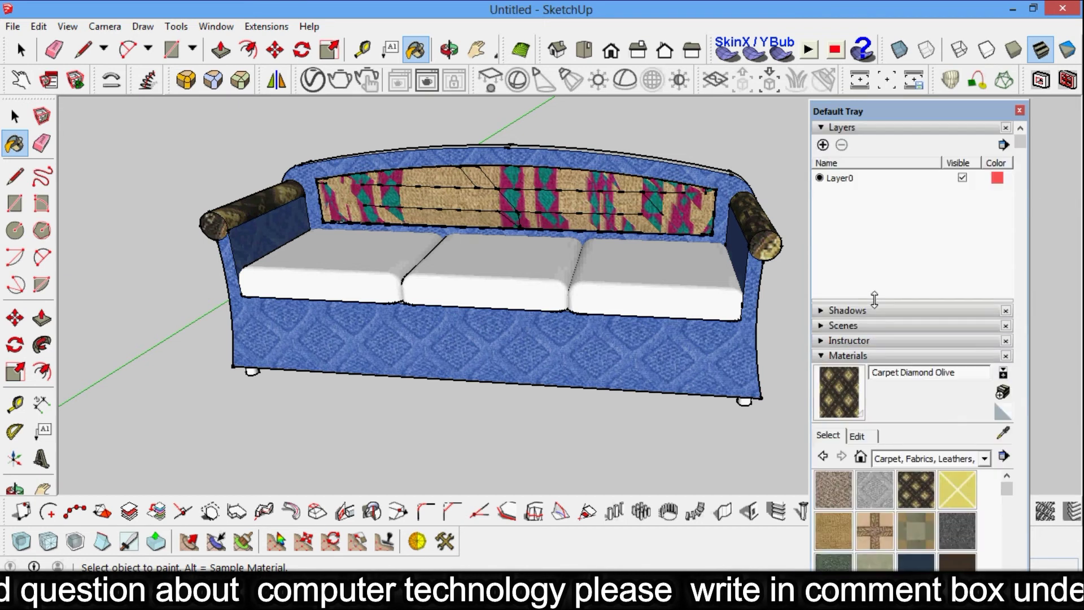
{"action": "left_click", "coordinate": [833, 490]}
{"action": "left_click", "coordinate": [678, 270]}
{"action": "left_click", "coordinate": [508, 265]}
{"action": "left_click", "coordinate": [386, 254]}
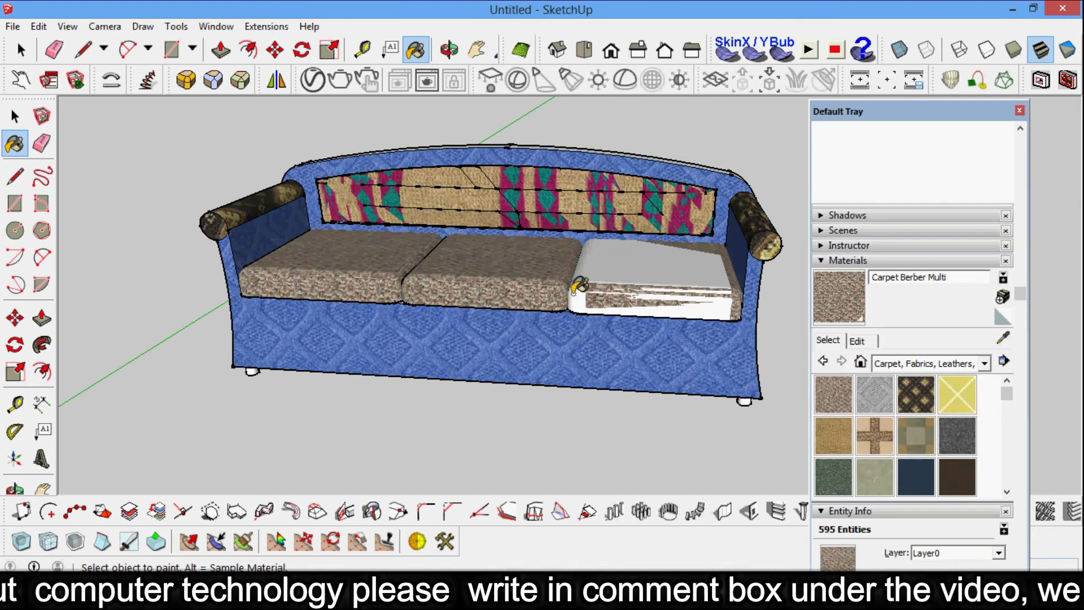
Paint the sofa's plain back and bottom panel with the same carpet.
{"action": "key", "text": "o"}
{"action": "left_click_drag", "start_coordinate": [576, 286], "coordinate": [248, 49]}
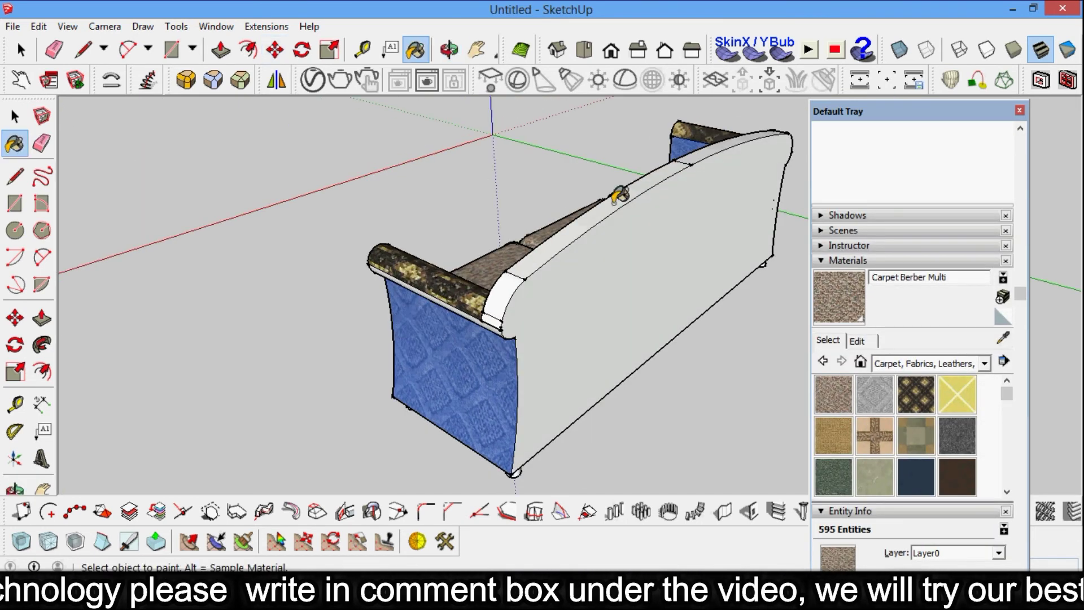
{"action": "left_click", "coordinate": [513, 276]}
{"action": "middle_click_drag", "start_coordinate": [644, 277], "coordinate": [353, 199]}
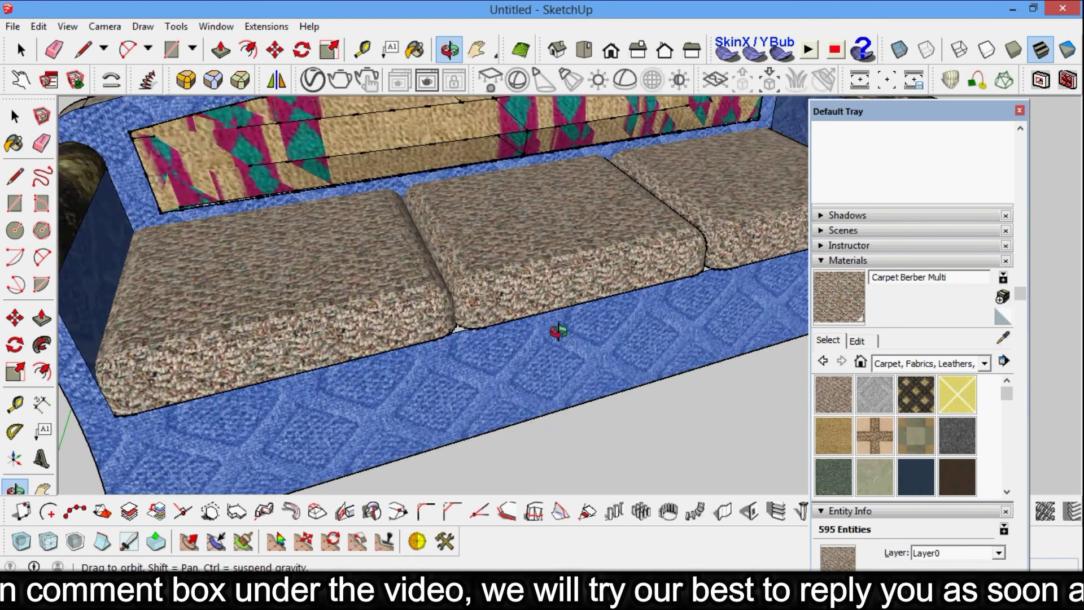
{"action": "middle_click_drag", "start_coordinate": [557, 327], "coordinate": [516, 298]}
{"action": "left_click", "coordinate": [516, 298]}
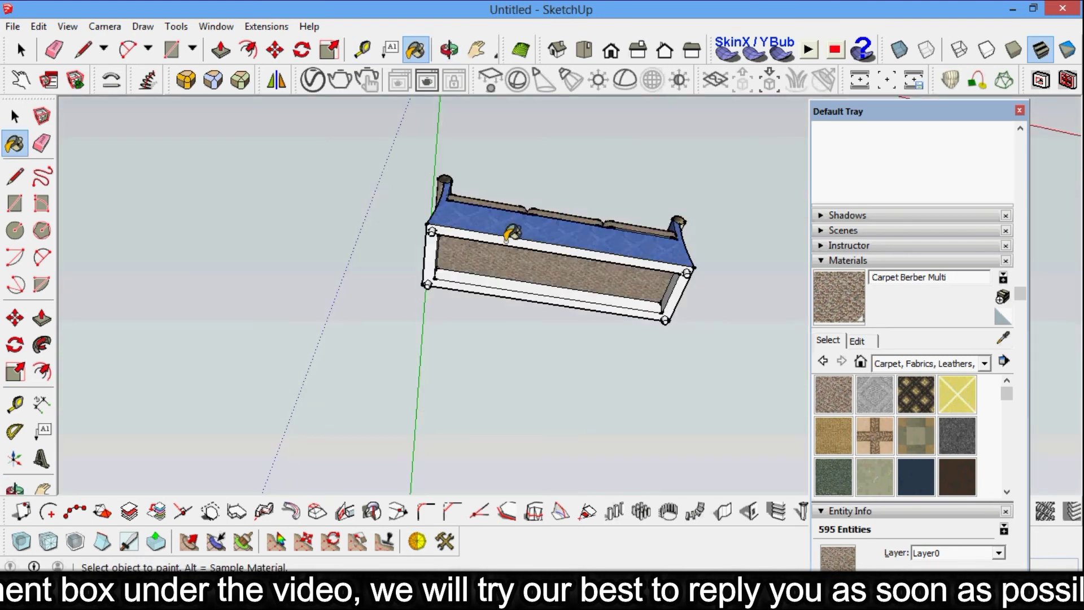
{"action": "left_click", "coordinate": [449, 50]}
{"action": "mouse_move", "coordinate": [509, 282]}
{"action": "left_mouse_down"}
{"action": "mouse_move", "coordinate": [650, 260]}
{"action": "mouse_move", "coordinate": [536, 187]}
{"action": "left_mouse_up"}
{"action": "scroll", "coordinate": [650, 259], "scroll_direction": "up", "scroll_amount": 5}
Paint the left and middle seat cushions Carpet Plush Charcoal.
{"action": "left_click", "coordinate": [957, 437]}
{"action": "left_click", "coordinate": [449, 50]}
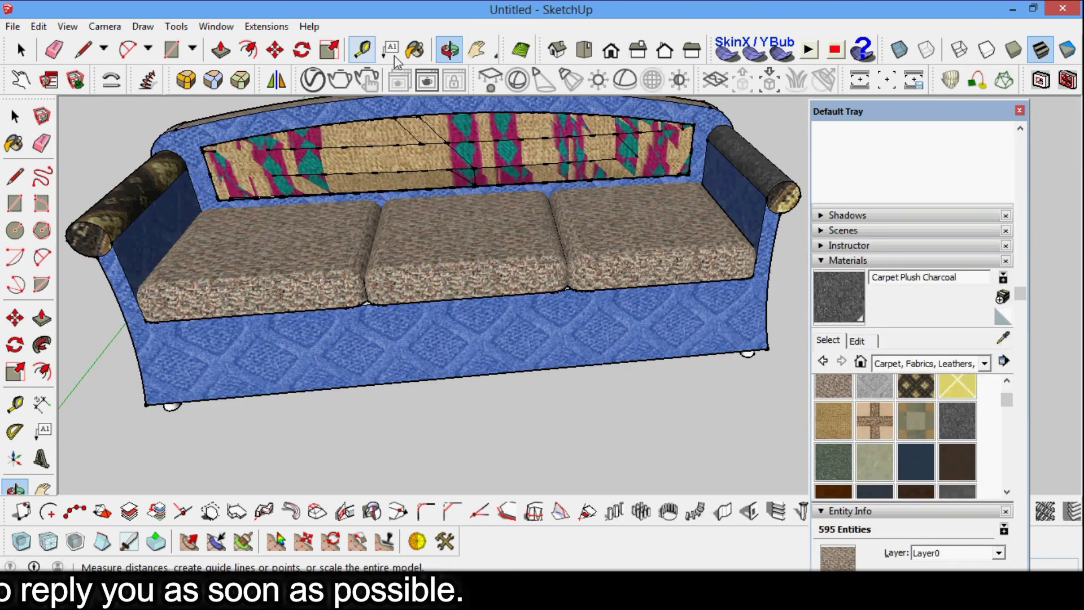
{"action": "left_click_drag", "start_coordinate": [396, 254], "coordinate": [367, 226]}
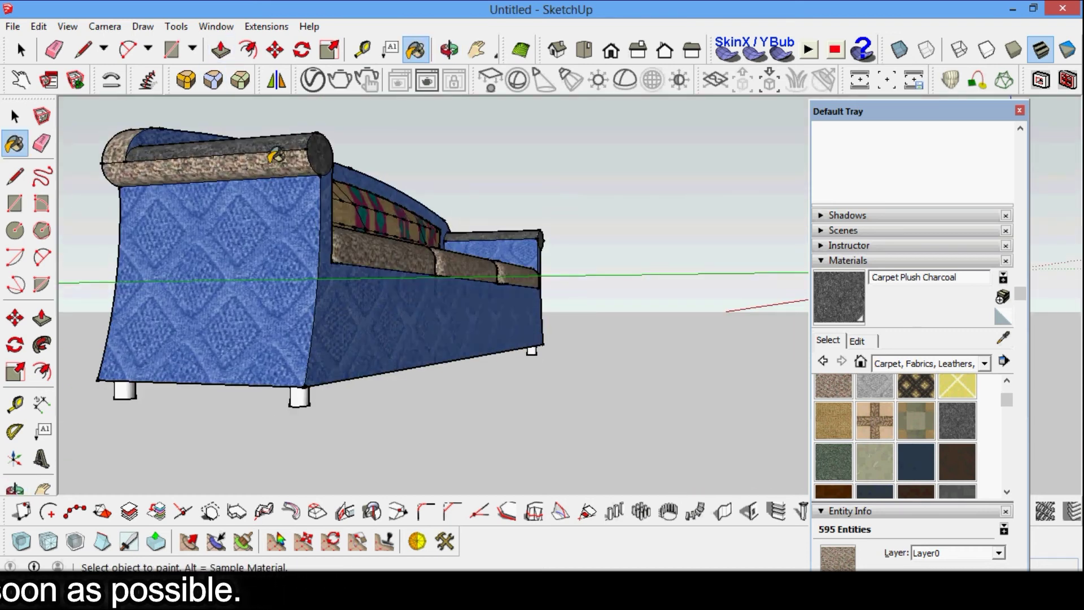
{"action": "left_click", "coordinate": [415, 50]}
{"action": "left_click", "coordinate": [457, 186]}
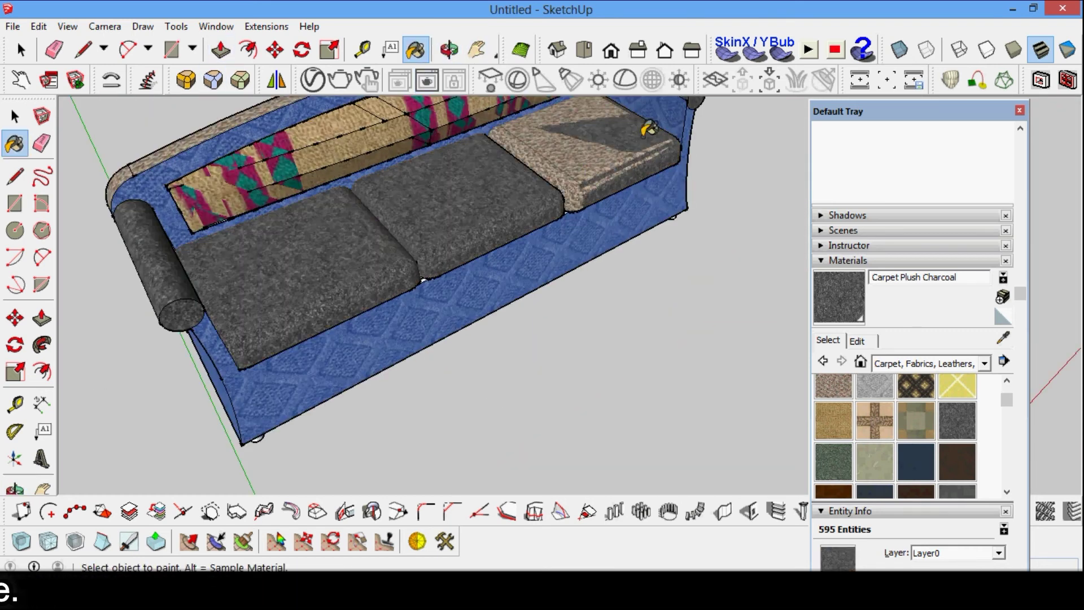
{"action": "scroll", "coordinate": [474, 242], "scroll_direction": "up", "scroll_amount": 3}
{"action": "scroll", "coordinate": [734, 148], "scroll_direction": "down", "scroll_amount": 3}
{"action": "scroll", "coordinate": [680, 203], "scroll_direction": "up", "scroll_amount": 3}
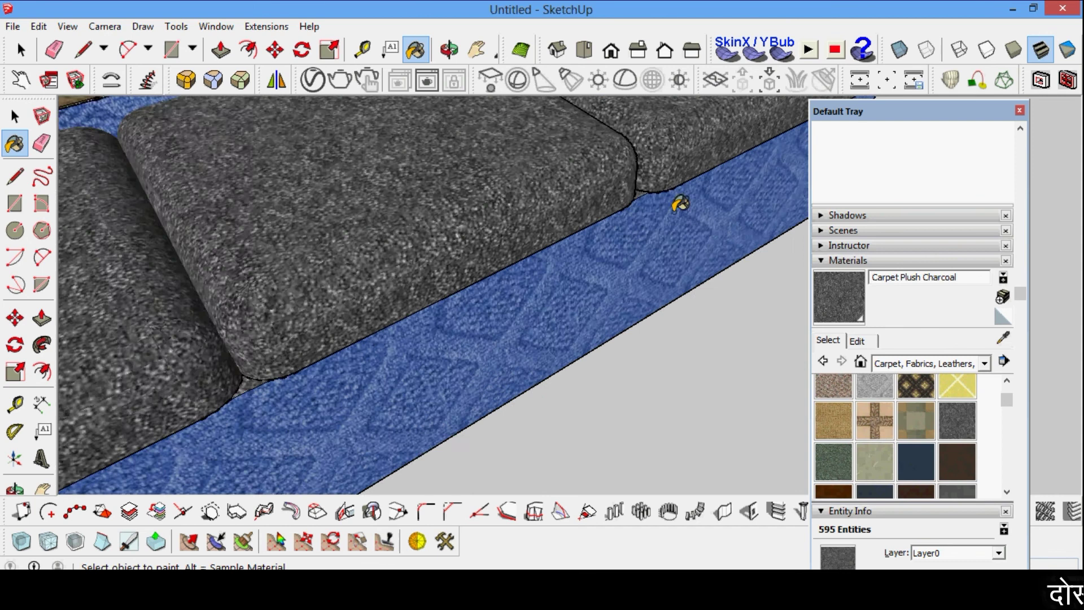
Orbit and zoom to inspect the charcoal cushions from the front.
{"action": "middle_click_drag", "start_coordinate": [681, 204], "coordinate": [588, 240]}
{"action": "left_click_drag", "start_coordinate": [588, 240], "coordinate": [685, 262]}
{"action": "scroll", "coordinate": [685, 262], "scroll_direction": "down", "scroll_amount": 3}
{"action": "scroll", "coordinate": [588, 271], "scroll_direction": "up", "scroll_amount": 4}
{"action": "left_click_drag", "start_coordinate": [588, 271], "coordinate": [798, 228]}
{"action": "scroll", "coordinate": [798, 228], "scroll_direction": "down", "scroll_amount": 5}
Draw a large floor rectangle beneath the sofa.
{"action": "scroll", "coordinate": [757, 358], "scroll_direction": "up", "scroll_amount": 2}
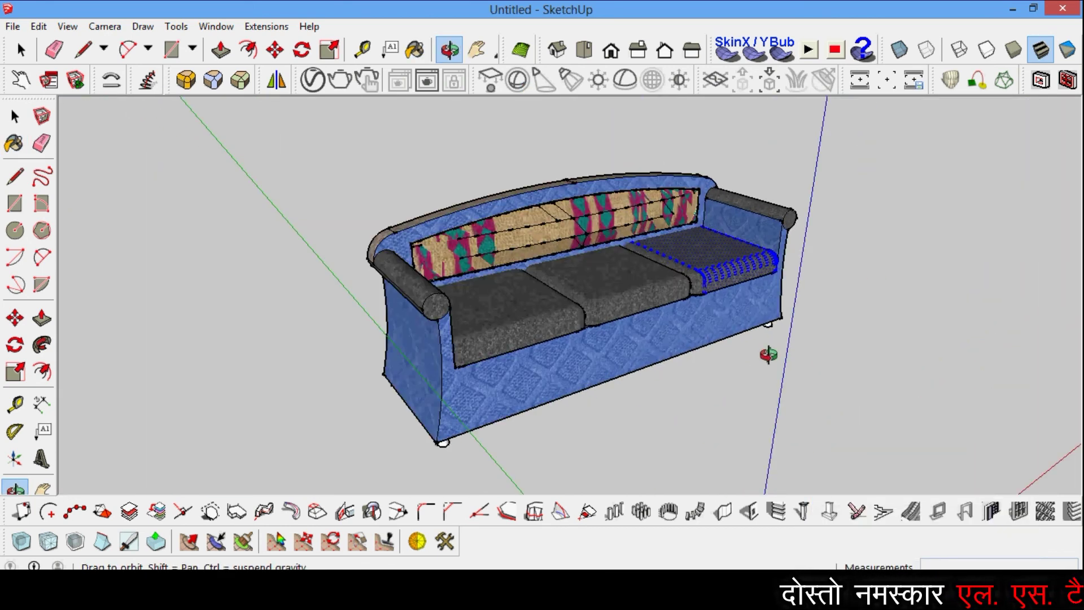
{"action": "scroll", "coordinate": [770, 356], "scroll_direction": "down", "scroll_amount": 1}
{"action": "key", "text": "r"}
{"action": "scroll", "coordinate": [625, 436], "scroll_direction": "down", "scroll_amount": 3}
{"action": "scroll", "coordinate": [476, 392], "scroll_direction": "up", "scroll_amount": 5}
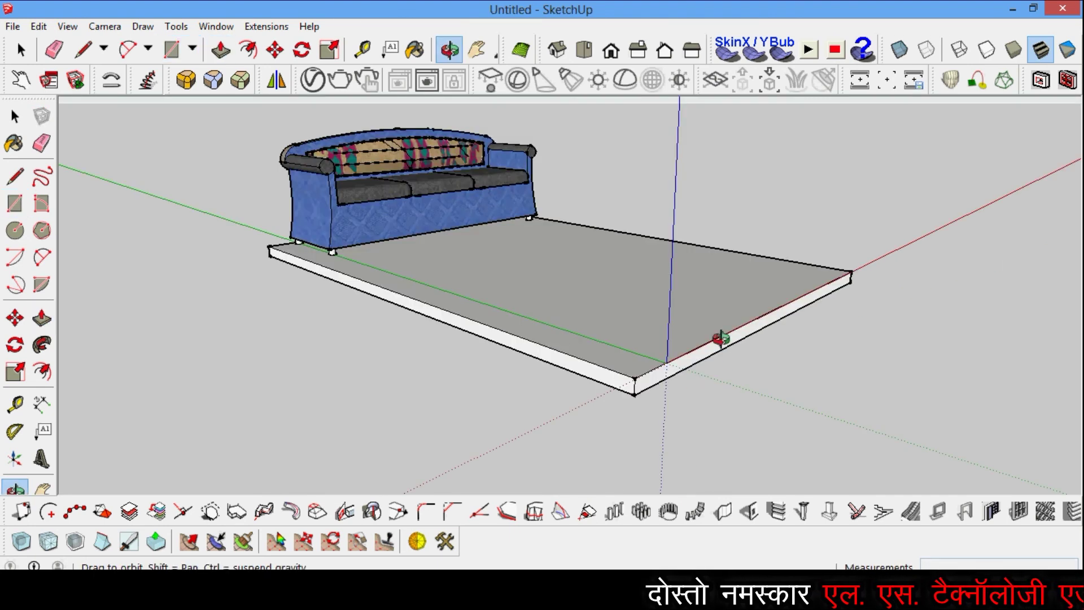
{"action": "left_click_drag", "start_coordinate": [635, 320], "coordinate": [385, 108]}
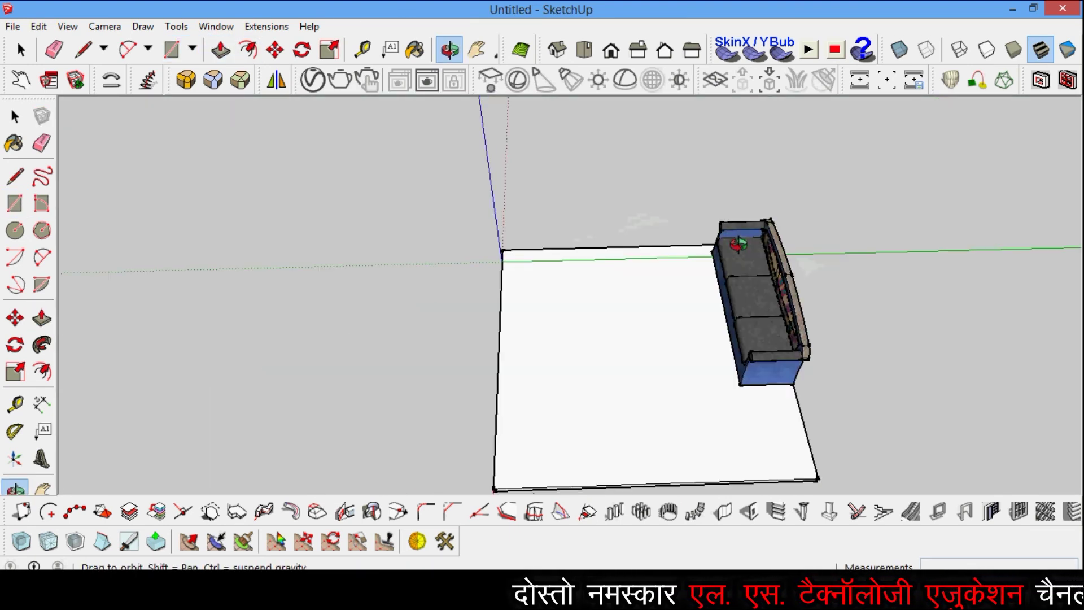
Push/Pull the rectangle into a thin floor slab.
{"action": "key", "text": "p"}
{"action": "left_click", "coordinate": [680, 439]}
{"action": "left_click", "coordinate": [716, 462]}
{"action": "key", "text": "o"}
{"action": "mouse_move", "coordinate": [460, 370]}
{"action": "left_mouse_down"}
{"action": "mouse_move", "coordinate": [486, 278]}
{"action": "mouse_move", "coordinate": [629, 297]}
{"action": "left_mouse_up"}
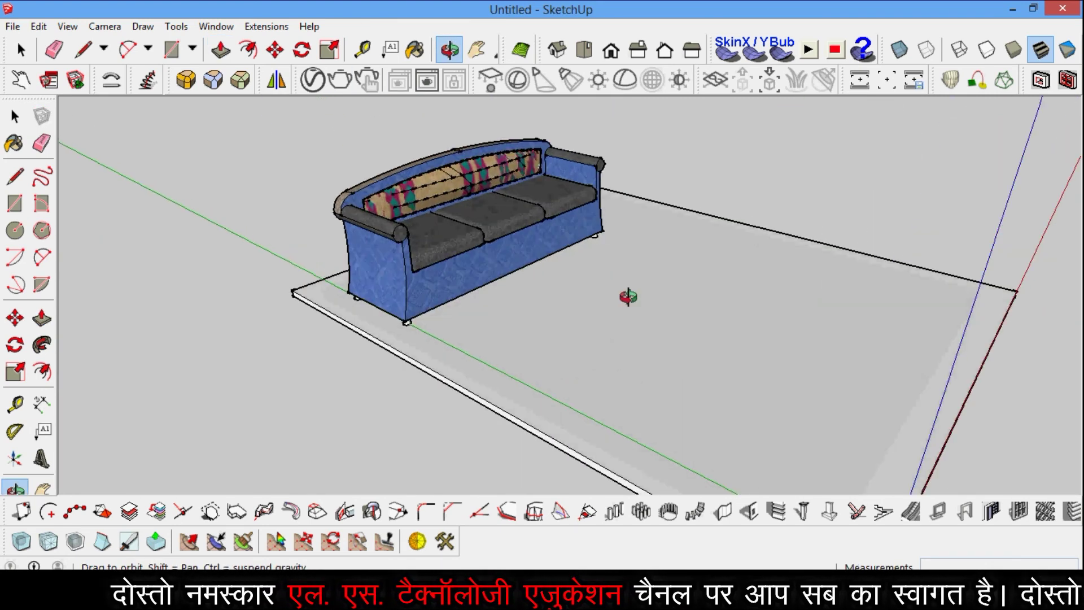
Try Leaf Squares, Berber Pattern Gray and Diamond Yellow carpets on the floor.
{"action": "left_click", "coordinate": [420, 52]}
{"action": "left_click", "coordinate": [863, 415]}
{"action": "left_click", "coordinate": [668, 292]}
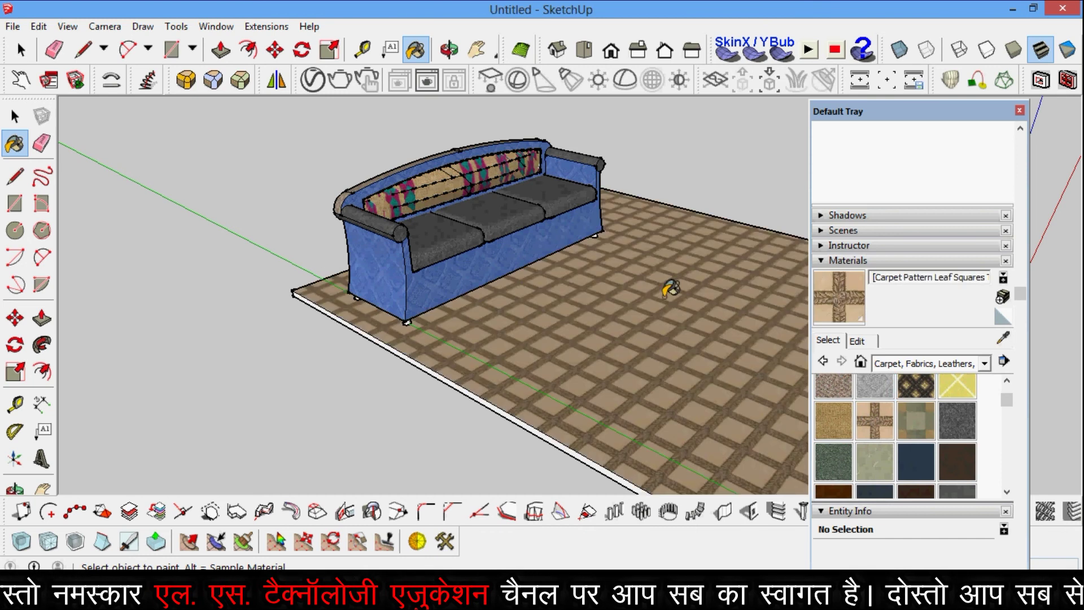
{"action": "left_click", "coordinate": [832, 386]}
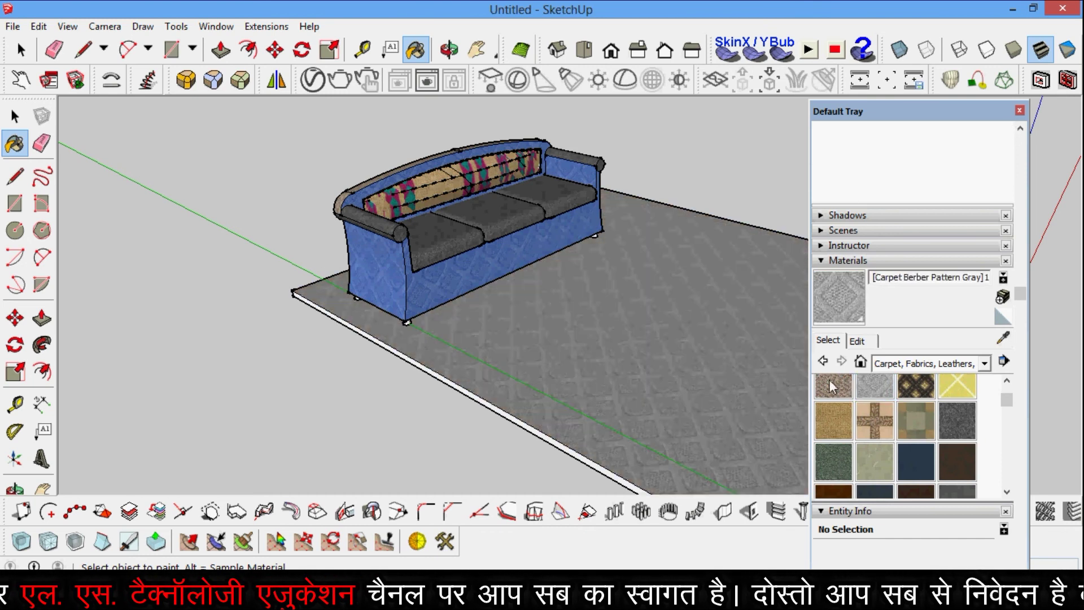
{"action": "left_click", "coordinate": [685, 359]}
{"action": "scroll", "coordinate": [684, 360], "scroll_direction": "down", "scroll_amount": 2}
Paint the slab with the pink brick from Brick, Cladding and Siding.
{"action": "left_click", "coordinate": [984, 363]}
{"action": "scroll", "coordinate": [932, 406], "scroll_direction": "up", "scroll_amount": 1}
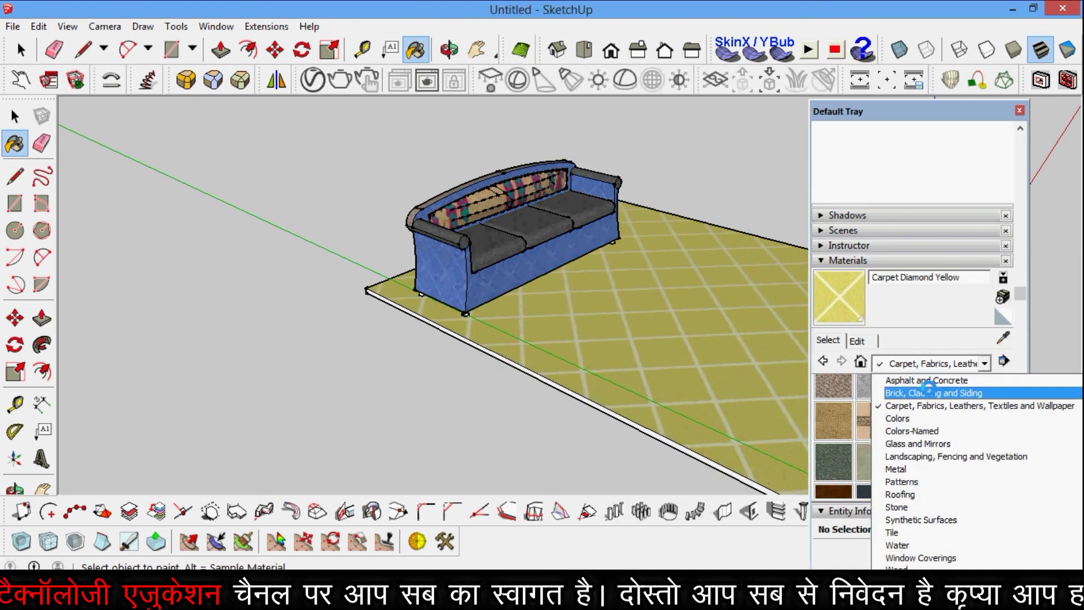
{"action": "left_click", "coordinate": [903, 390]}
{"action": "left_click", "coordinate": [958, 395]}
{"action": "left_click", "coordinate": [726, 310]}
{"action": "scroll", "coordinate": [726, 310], "scroll_direction": "up", "scroll_amount": 3}
{"action": "scroll", "coordinate": [726, 315], "scroll_direction": "down", "scroll_amount": 3}
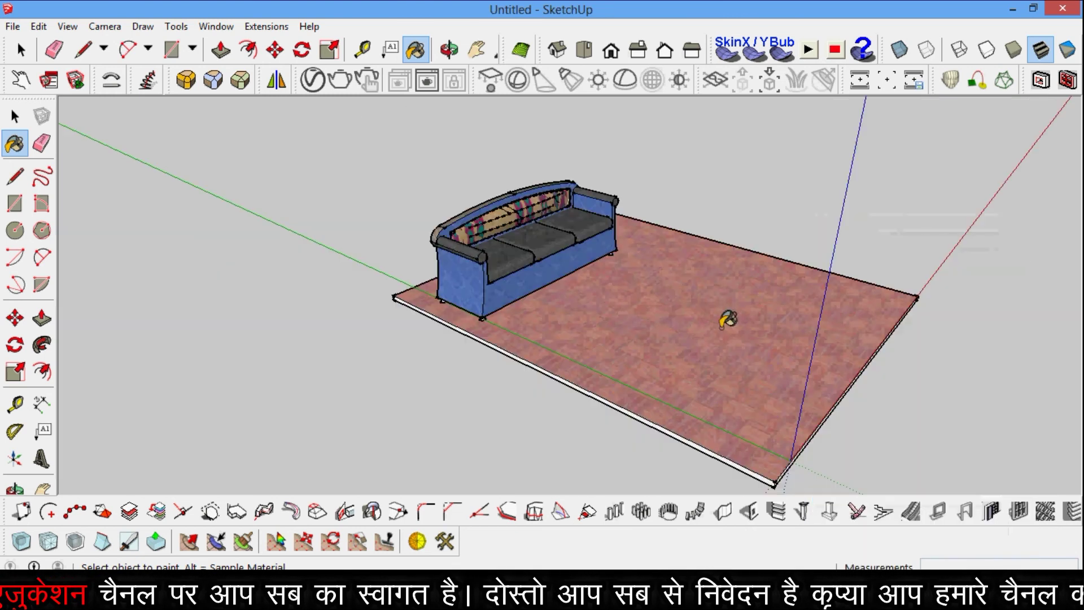
{"action": "key", "text": "o"}
{"action": "scroll", "coordinate": [623, 343], "scroll_direction": "up", "scroll_amount": 3}
{"action": "scroll", "coordinate": [623, 342], "scroll_direction": "down", "scroll_amount": 3}
{"action": "mouse_move", "coordinate": [665, 322]}
{"action": "left_mouse_down"}
{"action": "mouse_move", "coordinate": [653, 254]}
{"action": "mouse_move", "coordinate": [703, 181]}
{"action": "left_mouse_up"}
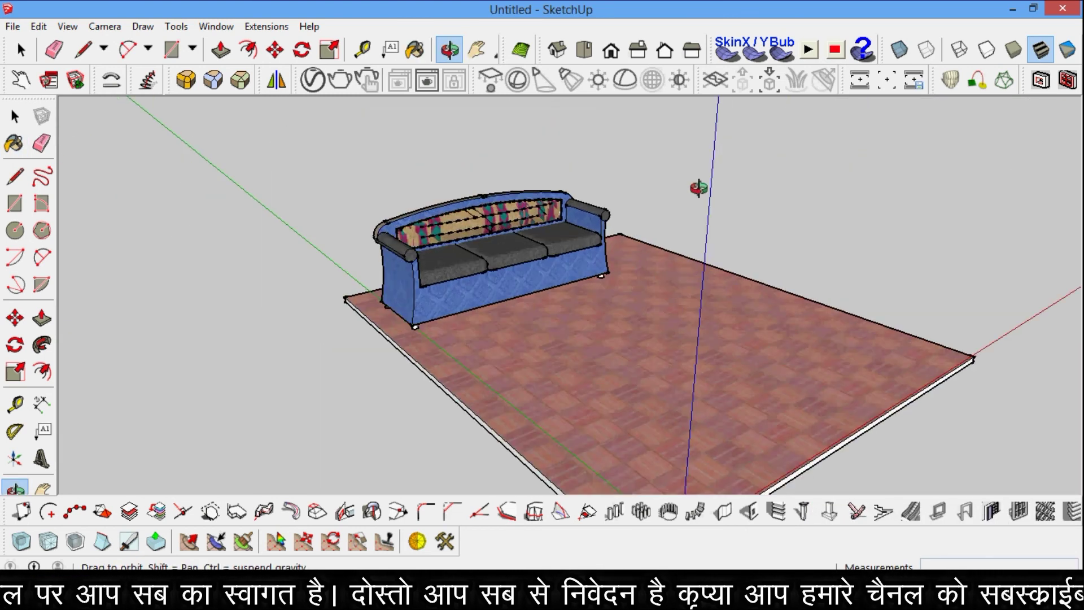
Copy the sofa with Move+Ctrl onto the floor and rotate the copy 90 degrees.
{"action": "left_click", "coordinate": [284, 50]}
{"action": "left_click", "coordinate": [597, 223]}
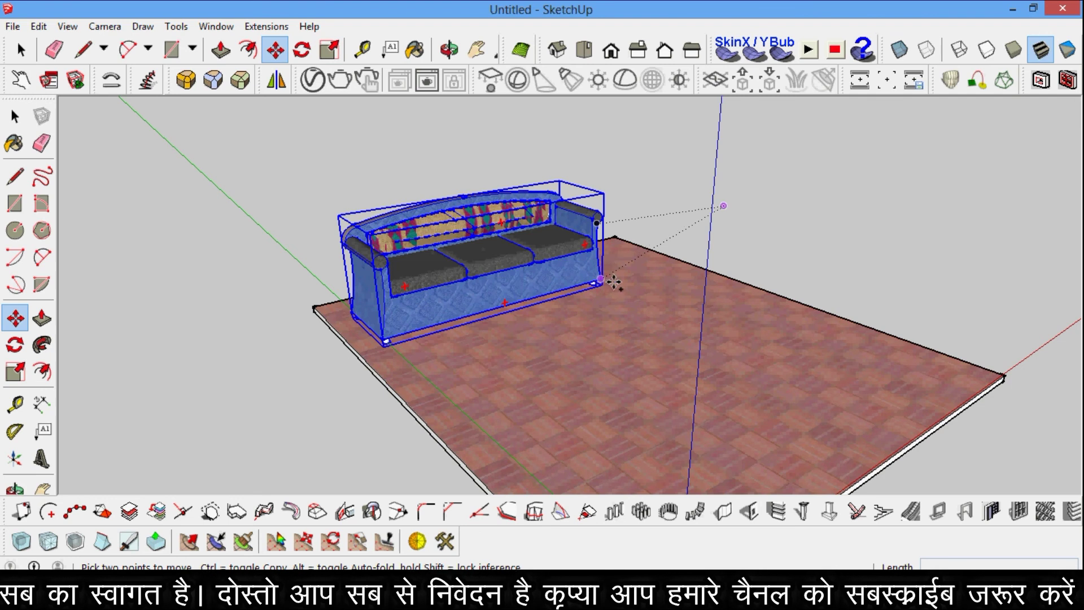
{"action": "key", "text": "ctrl"}
{"action": "left_click", "coordinate": [730, 236]}
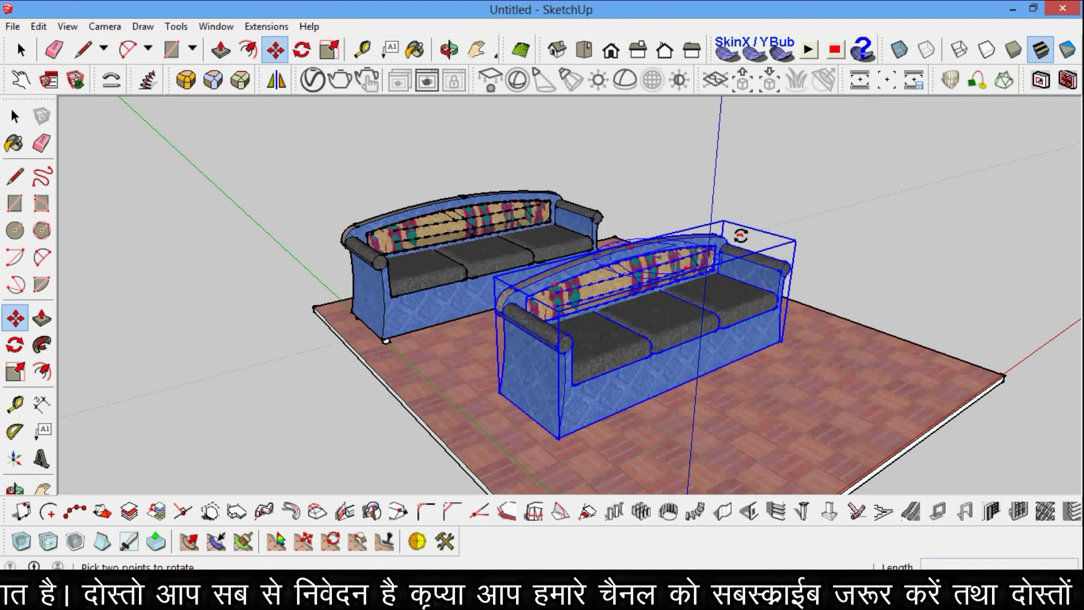
{"action": "left_click", "coordinate": [740, 236]}
{"action": "left_click", "coordinate": [809, 414]}
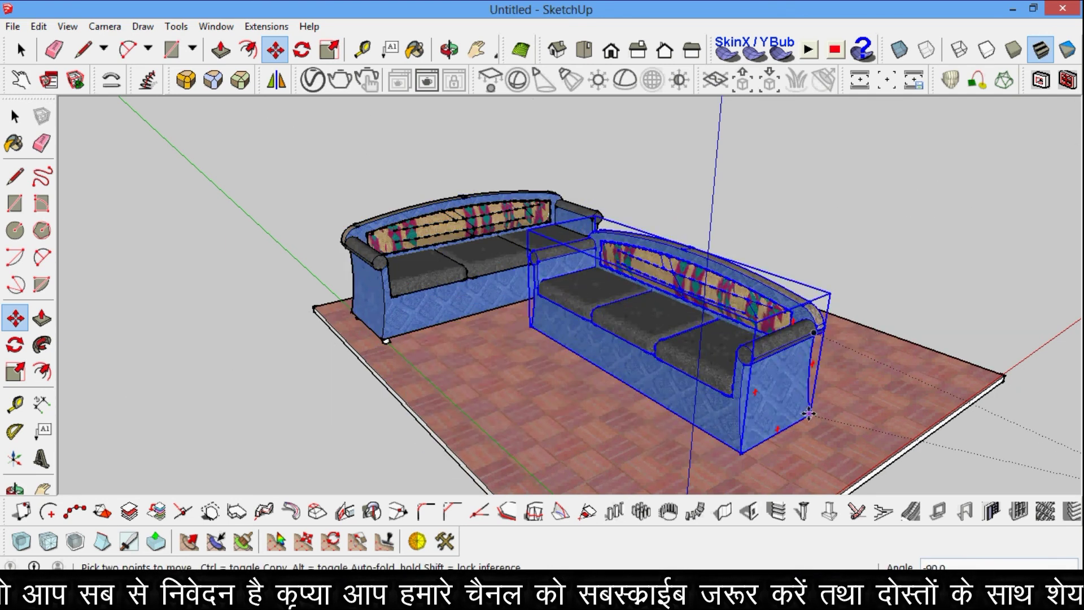
{"action": "key", "text": "o"}
{"action": "mouse_move", "coordinate": [831, 375]}
{"action": "left_mouse_down"}
{"action": "mouse_move", "coordinate": [645, 428]}
{"action": "mouse_move", "coordinate": [762, 432]}
{"action": "mouse_move", "coordinate": [719, 448]}
{"action": "left_mouse_up"}
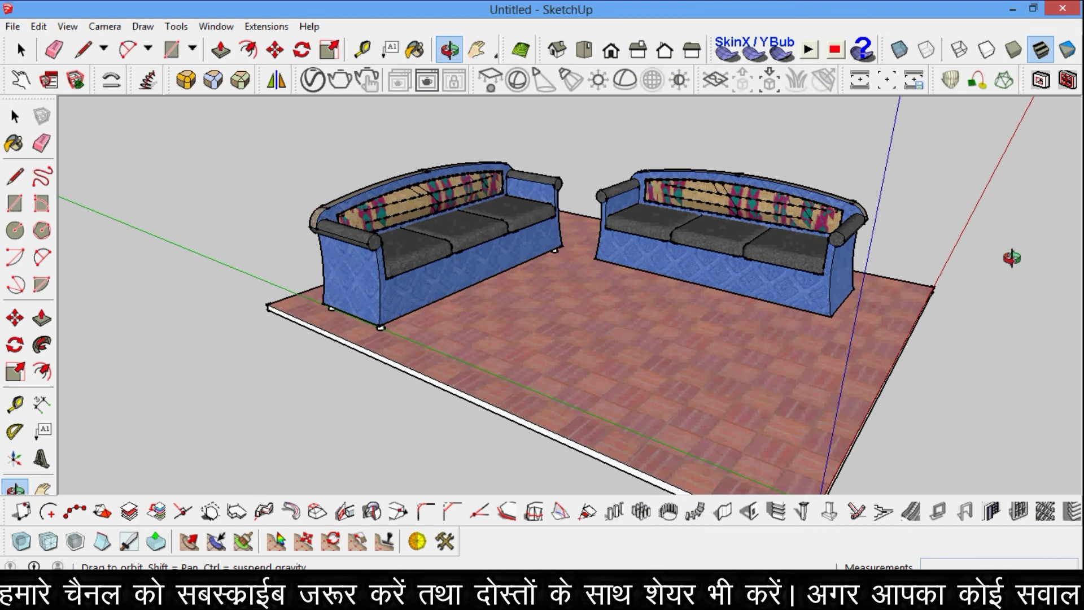
Show the default panel tray, dock it on the right edge, then close it.
{"action": "left_click", "coordinate": [266, 26]}
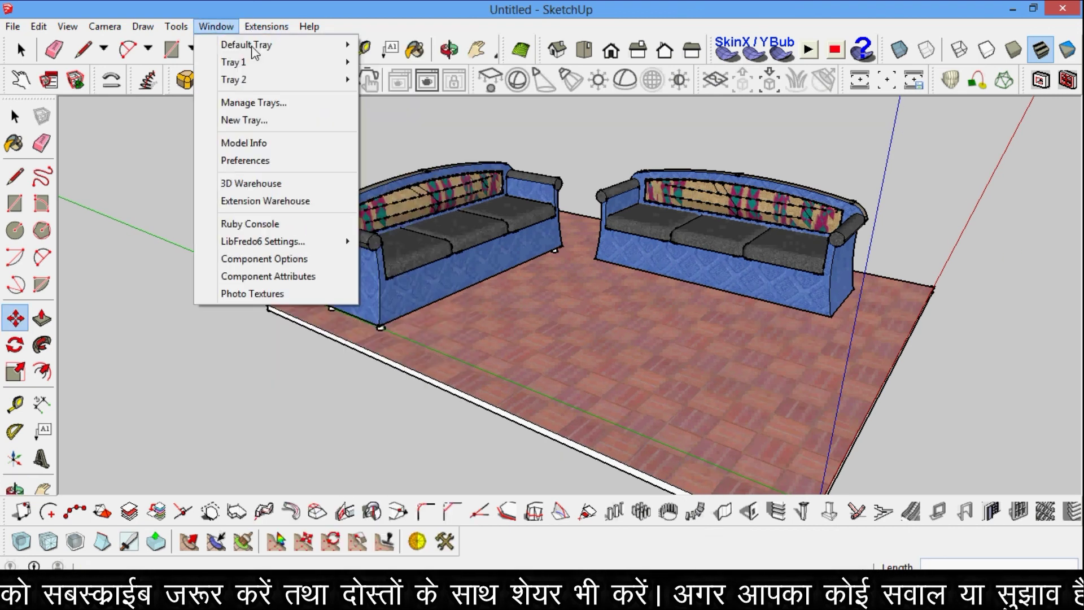
{"action": "left_click", "coordinate": [540, 42]}
{"action": "left_click_drag", "start_coordinate": [929, 121], "coordinate": [951, 113]}
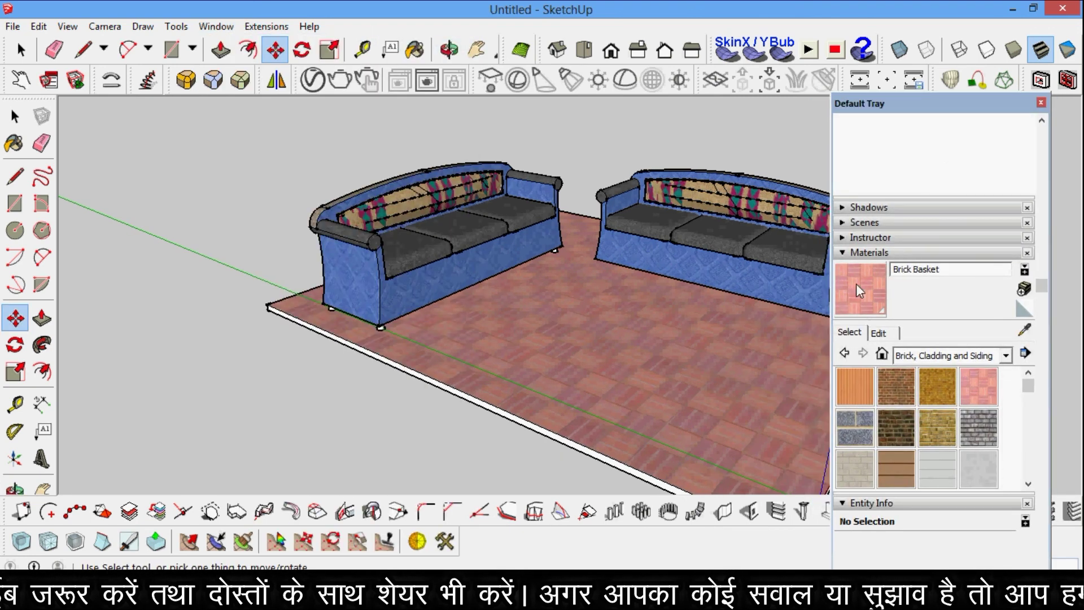
{"action": "left_click", "coordinate": [1042, 103]}
Toggle the Components panel in the second tray and review the Manage Trays settings.
{"action": "left_click", "coordinate": [215, 26]}
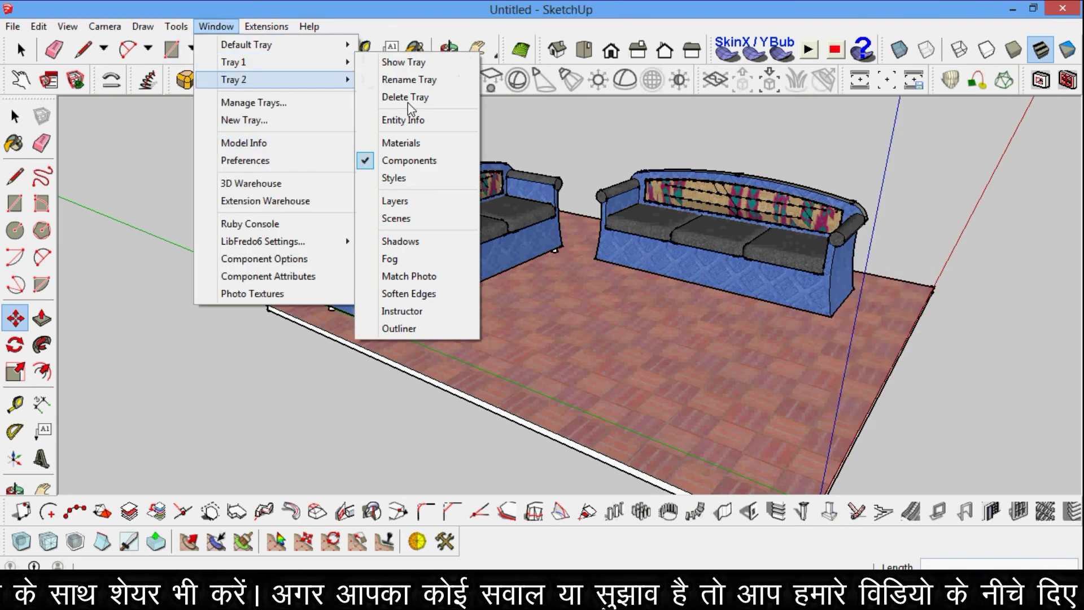
{"action": "mouse_move", "coordinate": [234, 80]}
{"action": "left_click", "coordinate": [408, 160]}
{"action": "left_click", "coordinate": [216, 26]}
{"action": "left_click", "coordinate": [228, 99]}
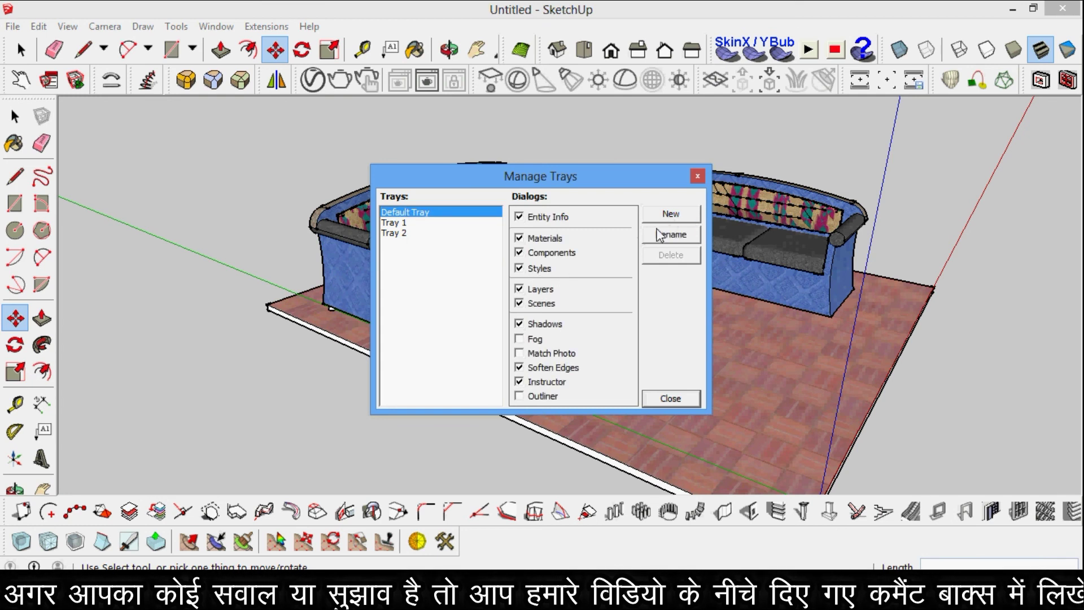
{"action": "left_click", "coordinate": [672, 399]}
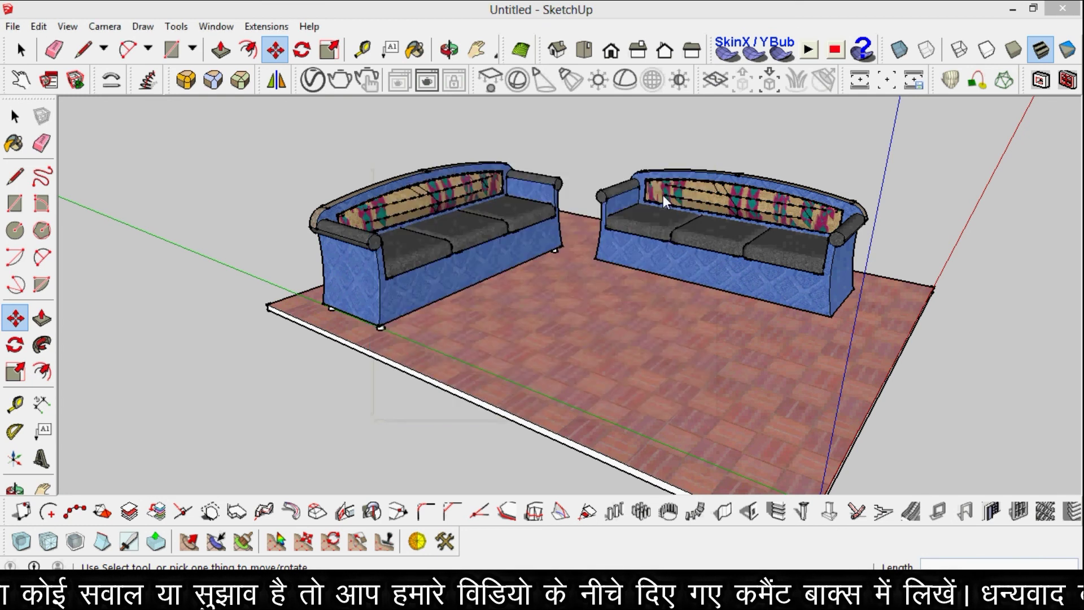
Reopen the default tray and browse the Components panel's in-model collections list.
{"action": "left_click", "coordinate": [215, 26]}
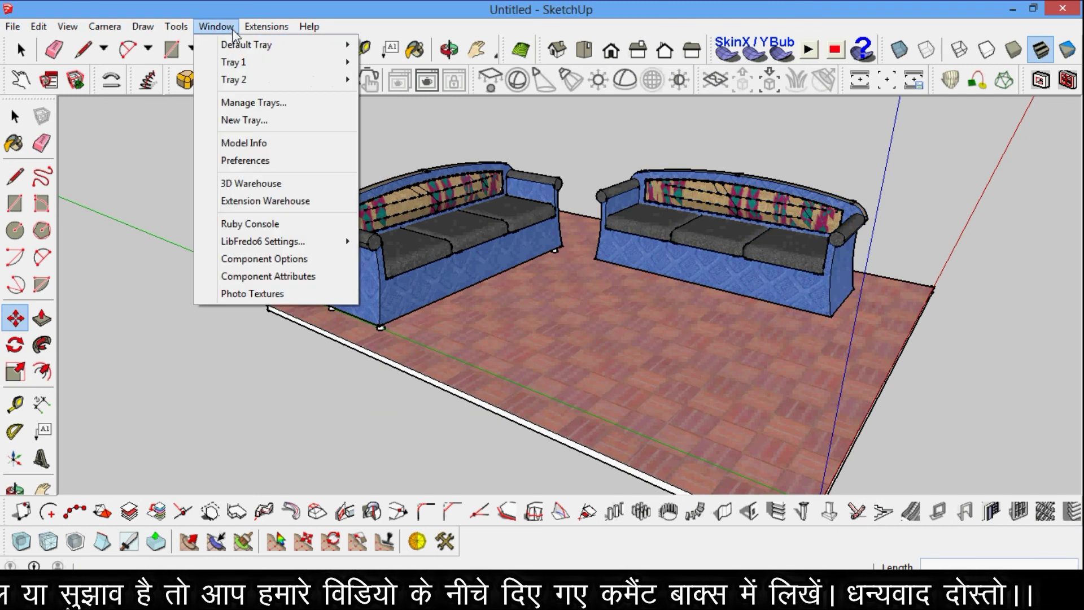
{"action": "left_click", "coordinate": [405, 44]}
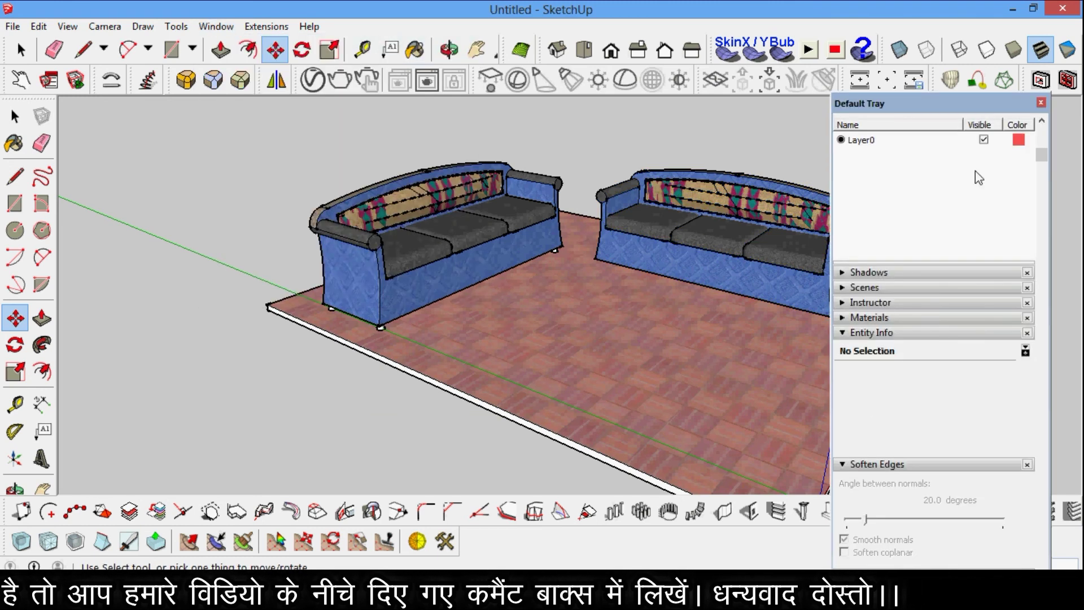
{"action": "scroll", "coordinate": [900, 337], "scroll_direction": "down", "scroll_amount": 5}
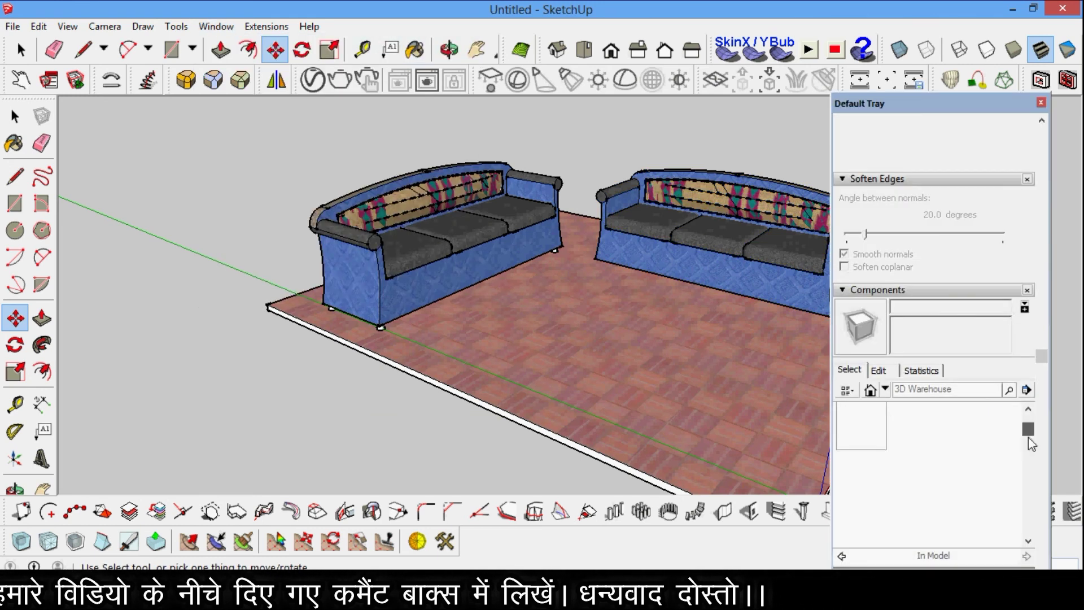
{"action": "left_click", "coordinate": [885, 388]}
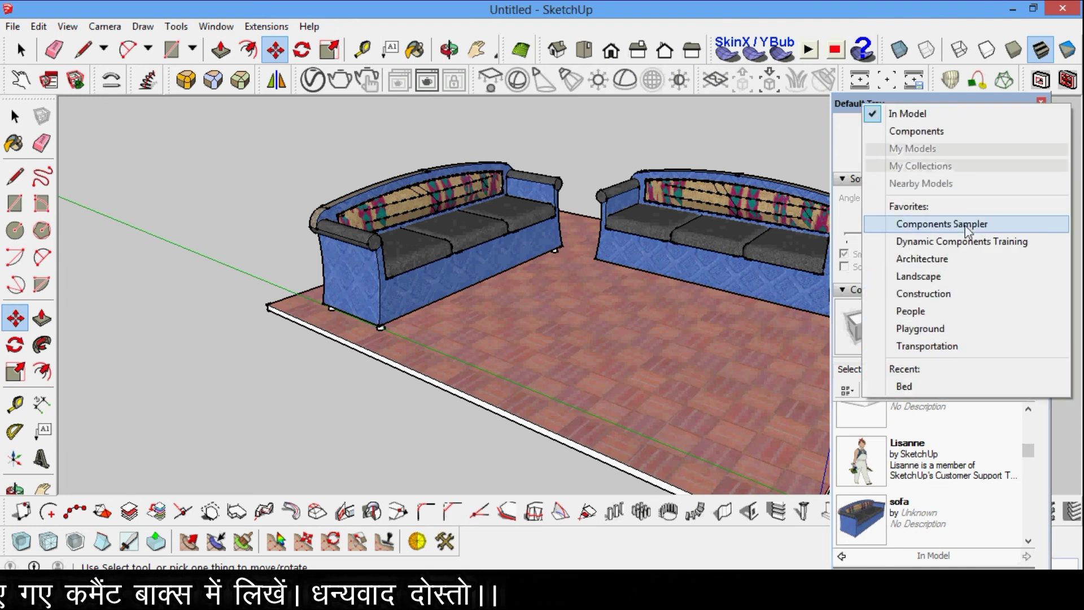
{"action": "left_click", "coordinate": [916, 395]}
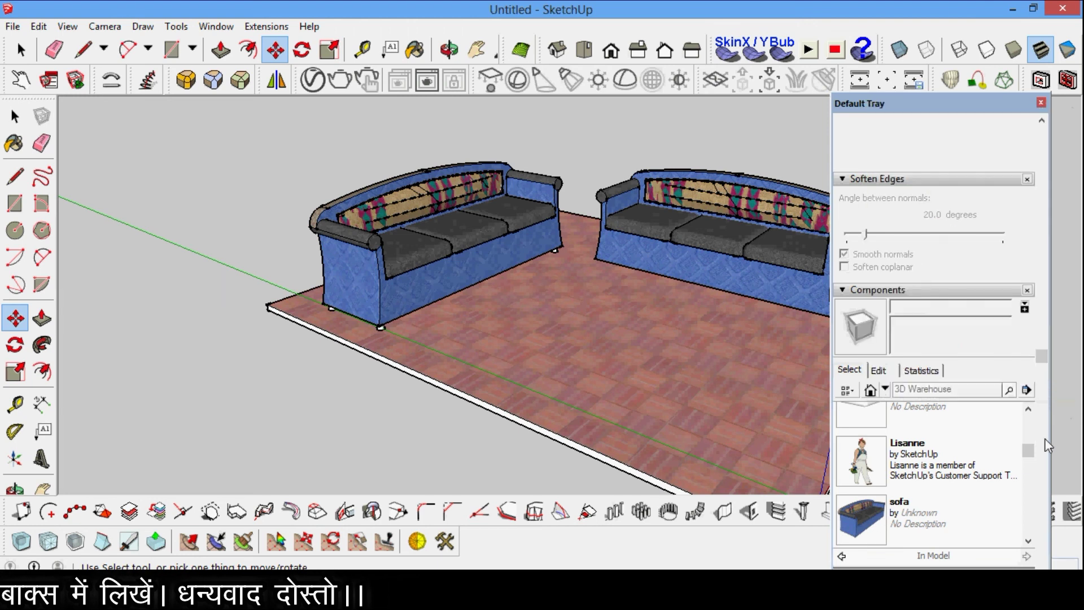
{"action": "left_click", "coordinate": [885, 389]}
{"action": "key", "text": "Escape"}
Zoom to frame both sofas on the brick floor slab and open the View menu.
{"action": "scroll", "coordinate": [866, 206], "scroll_direction": "down", "scroll_amount": 3}
{"action": "scroll", "coordinate": [1033, 277], "scroll_direction": "up", "scroll_amount": 1}
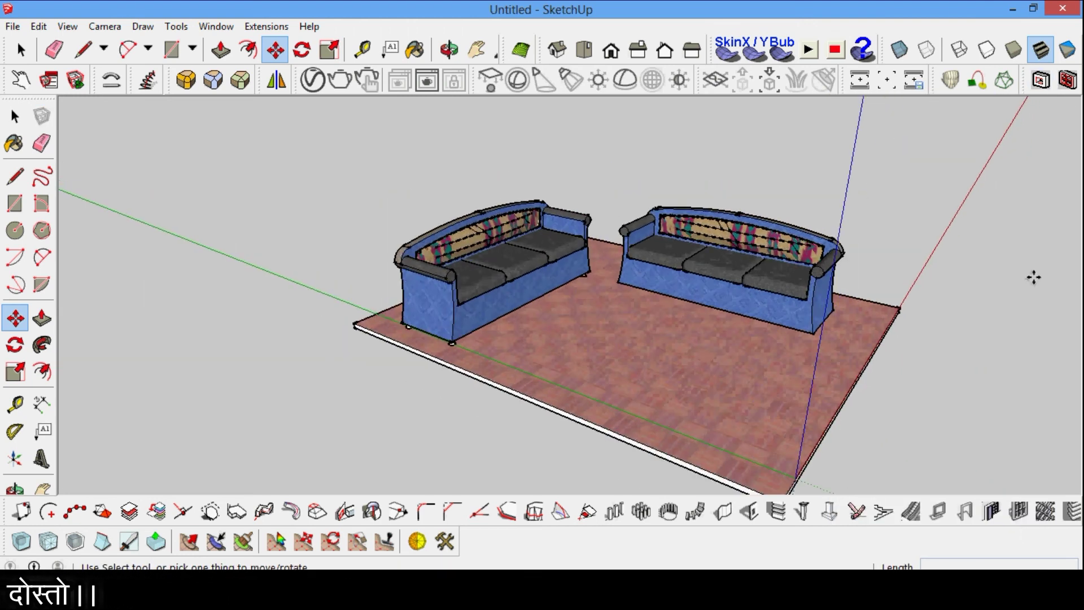
{"action": "left_click", "coordinate": [67, 26]}
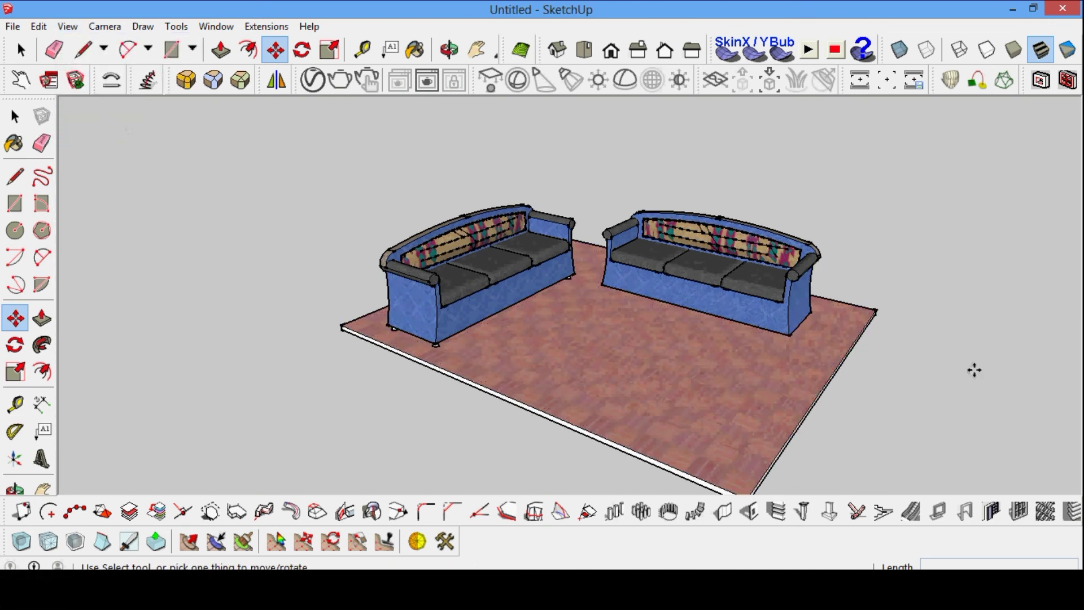